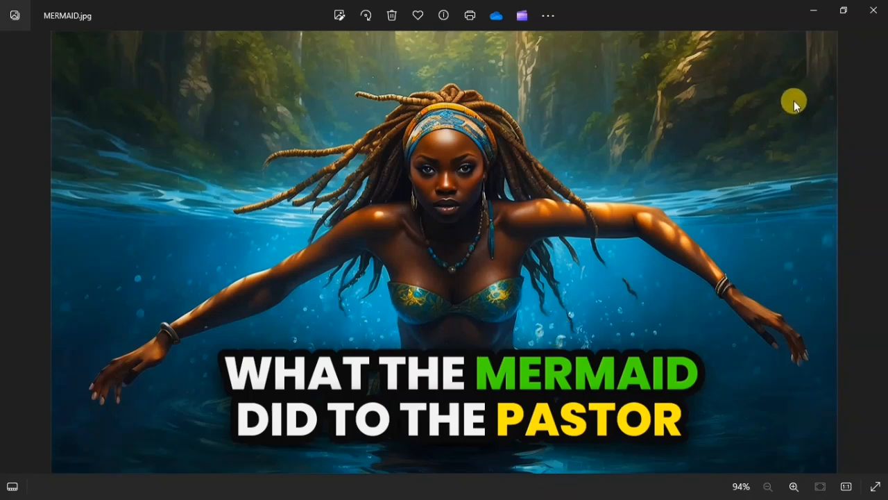
- Switch to the web browser, search Google for "canva" and open the Canva website
{"action": "left_click", "coordinate": [813, 10]}
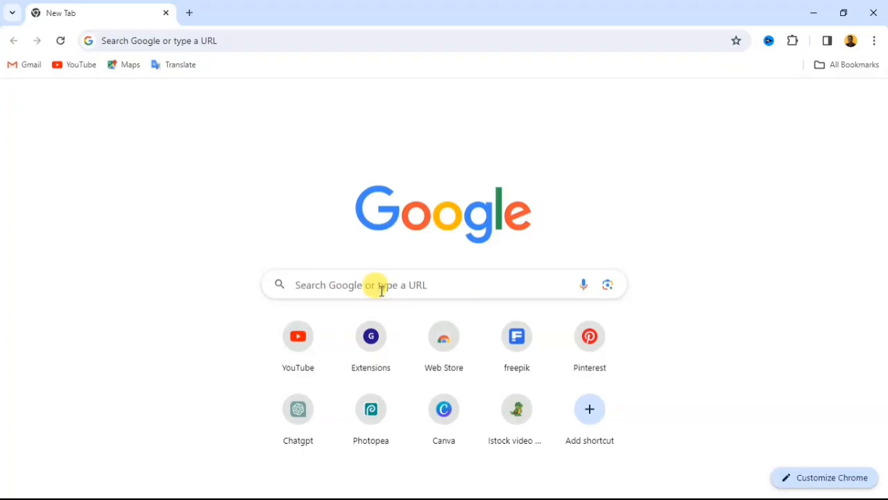
{"action": "left_click", "coordinate": [381, 290]}
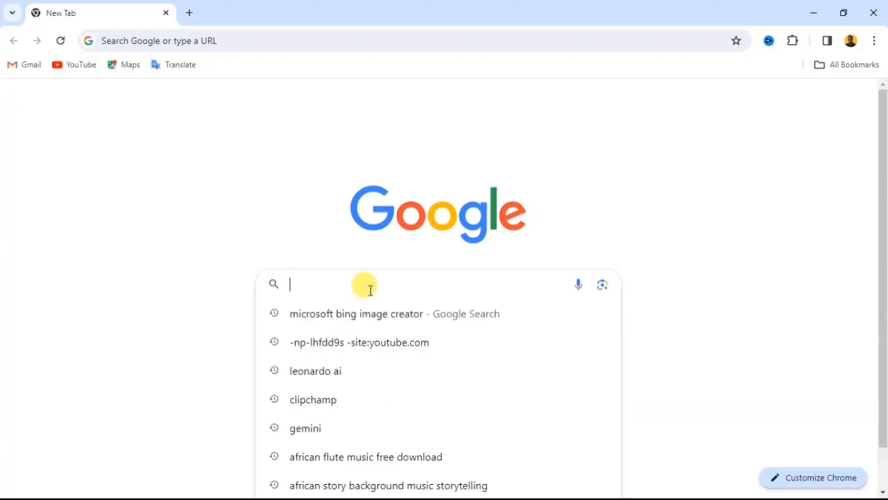
{"action": "type", "text": "canva"}
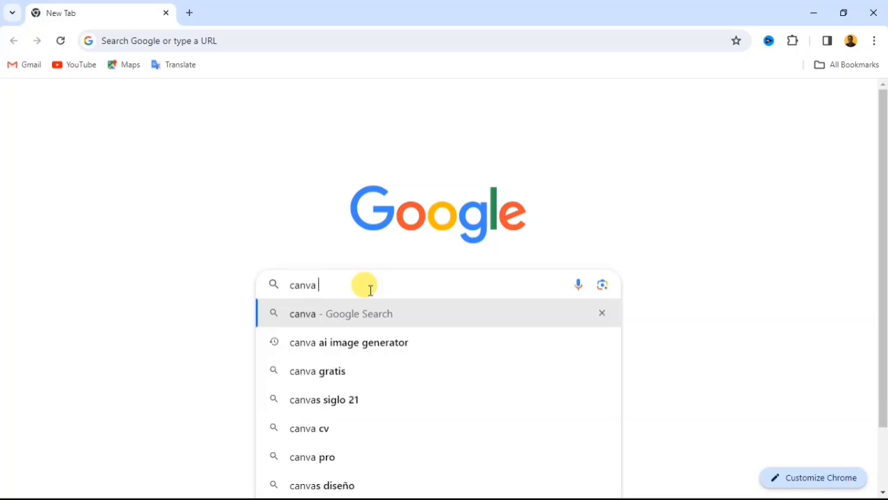
{"action": "key", "text": "Return"}
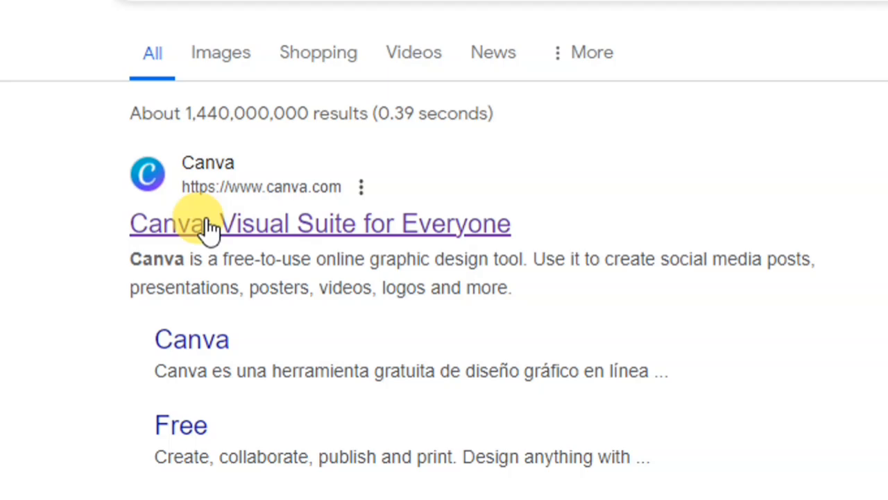
{"action": "left_click", "coordinate": [208, 229]}
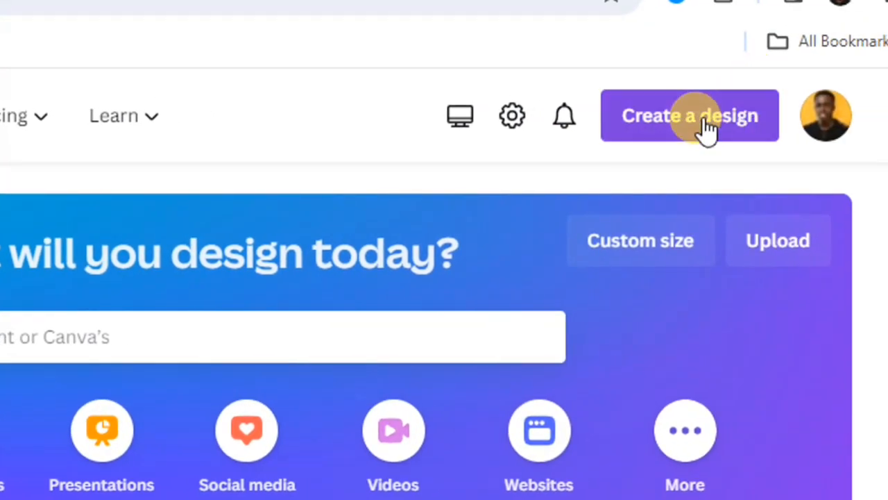
{"action": "left_click", "coordinate": [680, 128]}
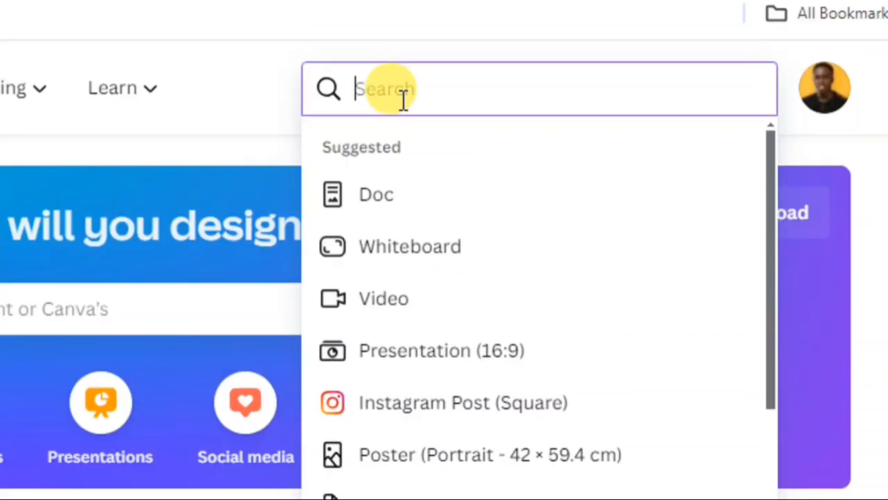
{"action": "type", "text": "you"}
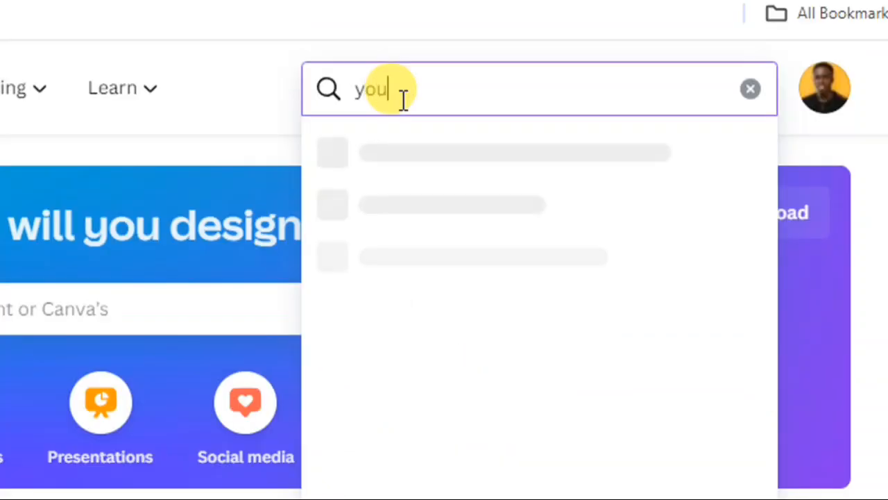
{"action": "type", "text": "tube thumbanil"}
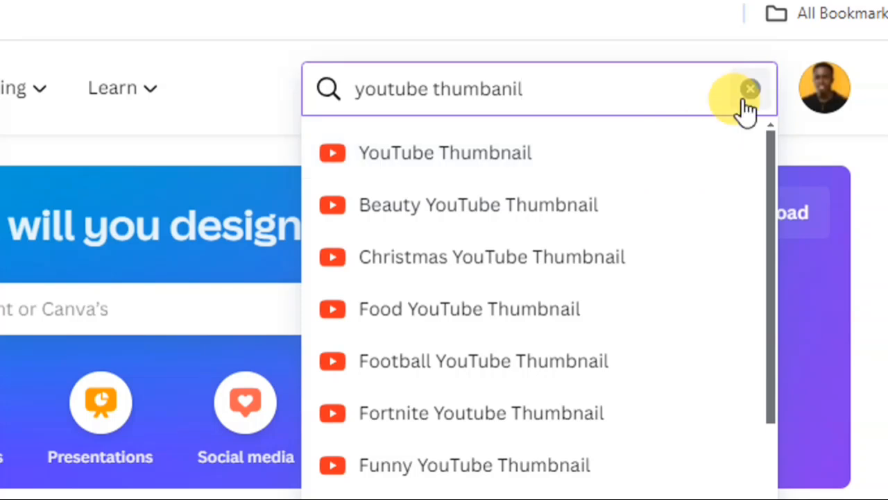
{"action": "left_click", "coordinate": [752, 97]}
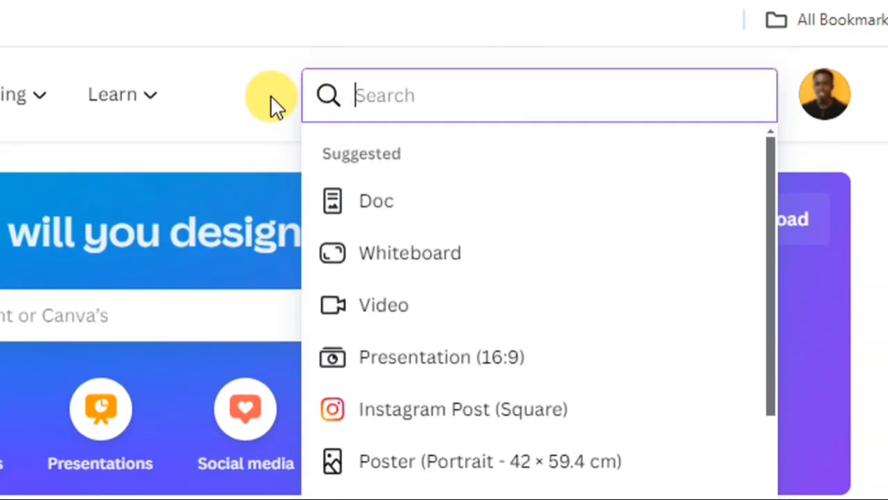
{"action": "left_click", "coordinate": [271, 97]}
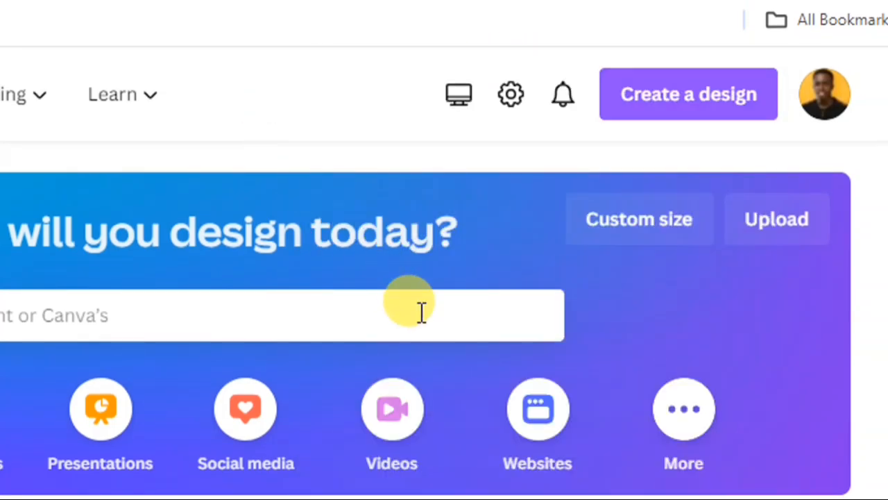
- Create a new custom-size design 1280 px wide and 720 px high
{"action": "left_click", "coordinate": [649, 234]}
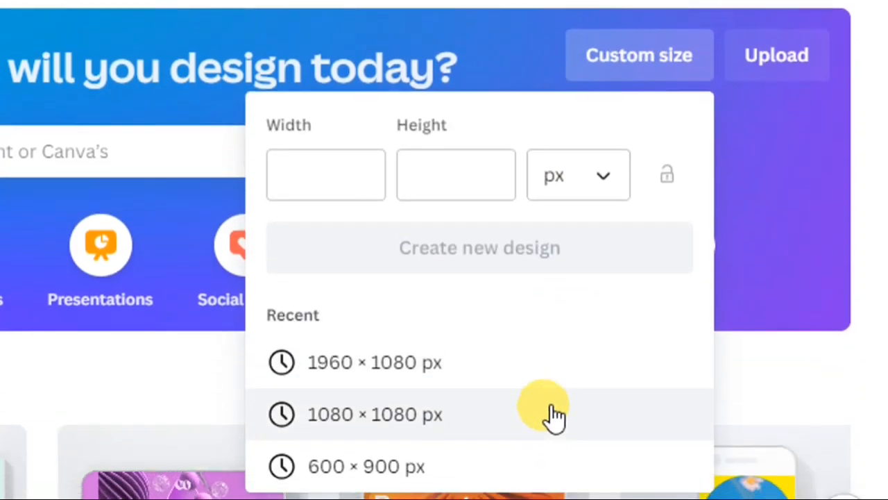
{"action": "left_click", "coordinate": [326, 187]}
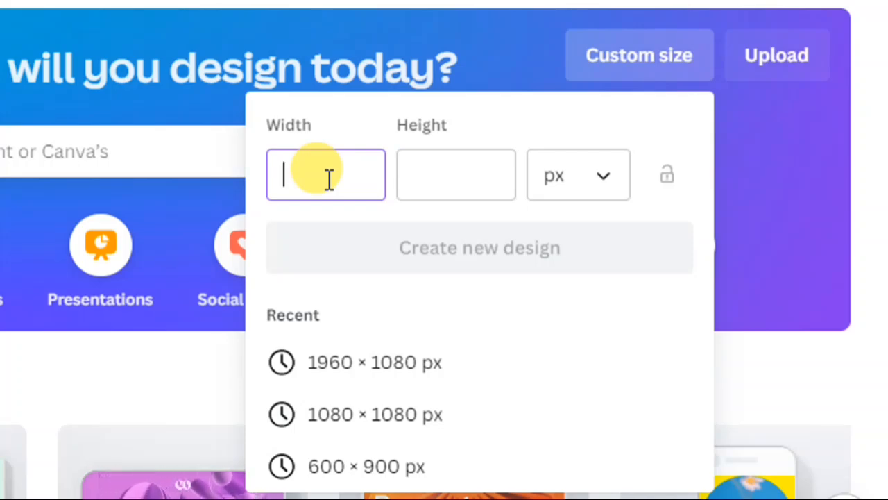
{"action": "type", "text": "12"}
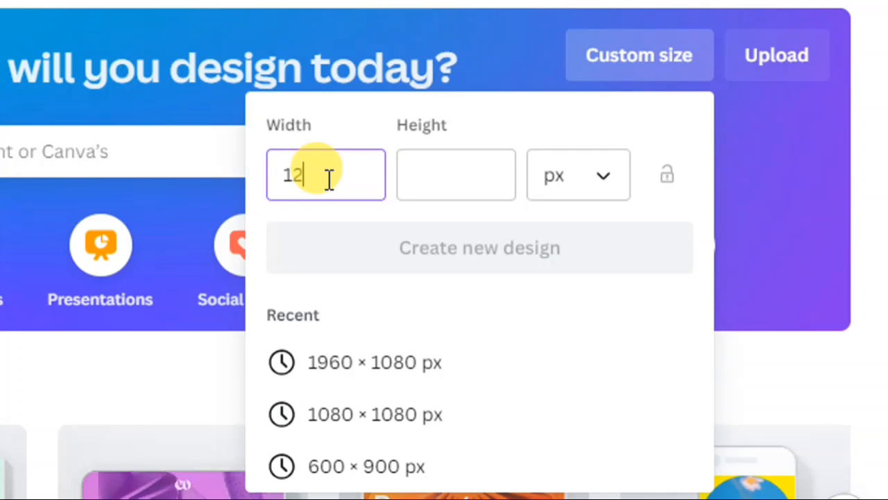
{"action": "type", "text": "80"}
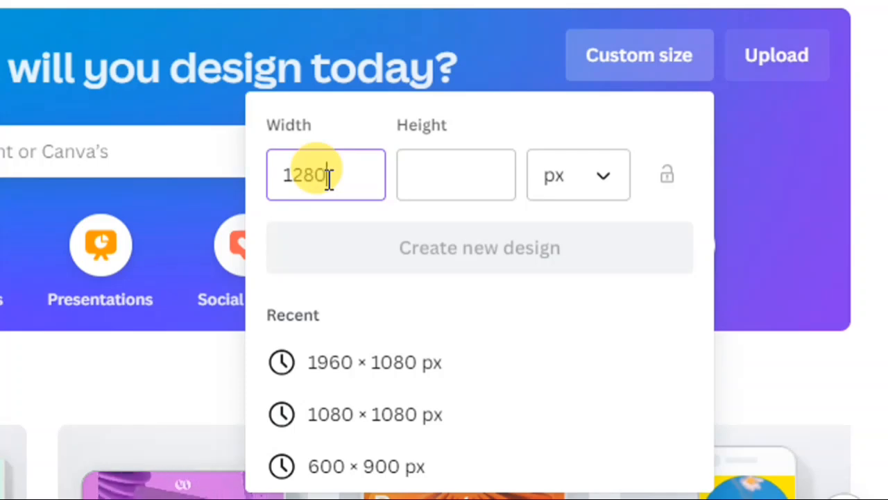
{"action": "left_click", "coordinate": [436, 180]}
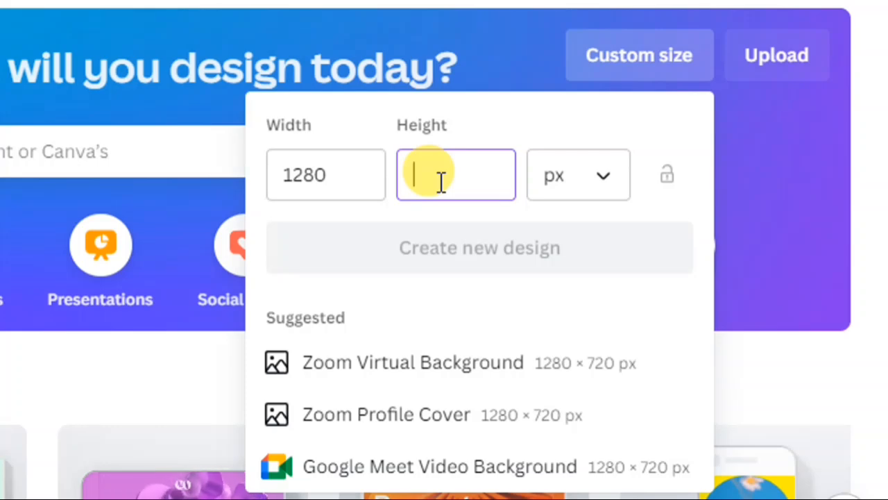
{"action": "type", "text": "720"}
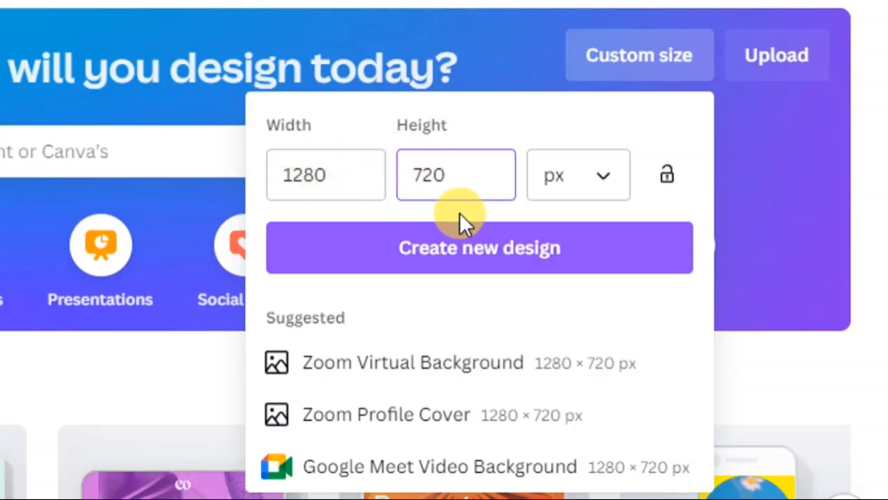
{"action": "left_click", "coordinate": [454, 259]}
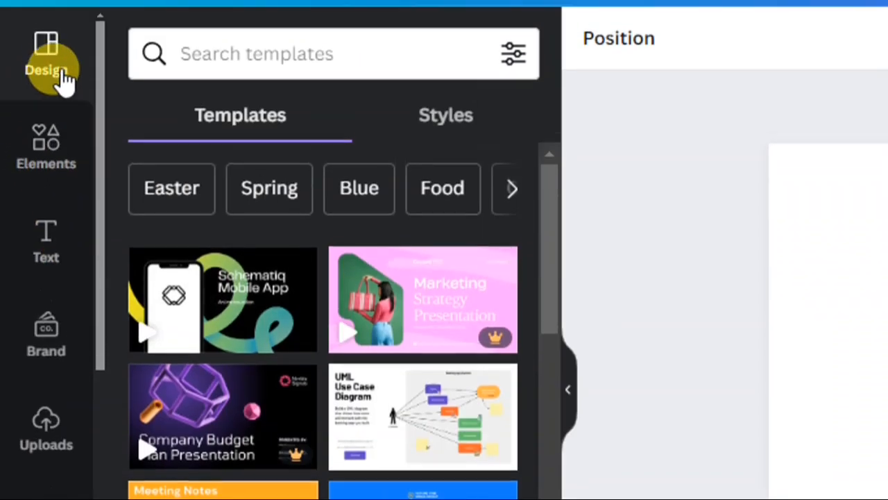
- Upload the image Default_A_hyper_realistic_of_the_mermaid_spirit_of_African_fol_1 from the Downloads folder
{"action": "scroll", "coordinate": [59, 305], "scroll_direction": "down", "scroll_amount": 4}
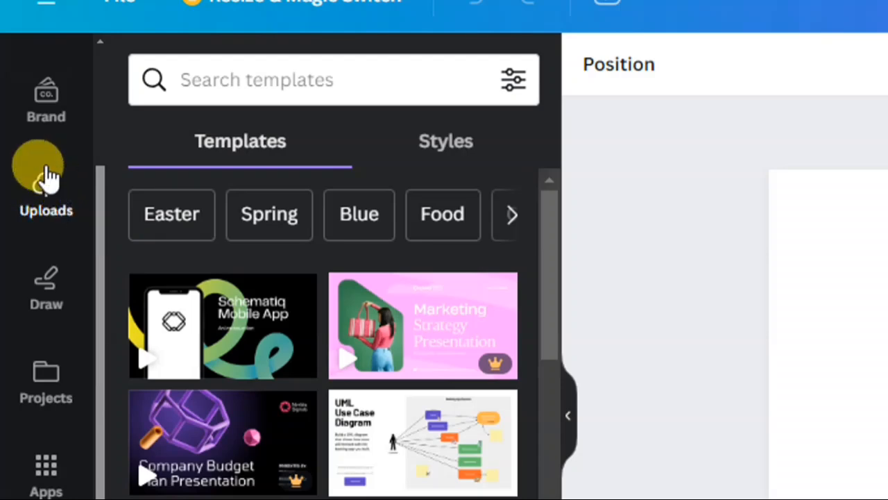
{"action": "left_click", "coordinate": [46, 193]}
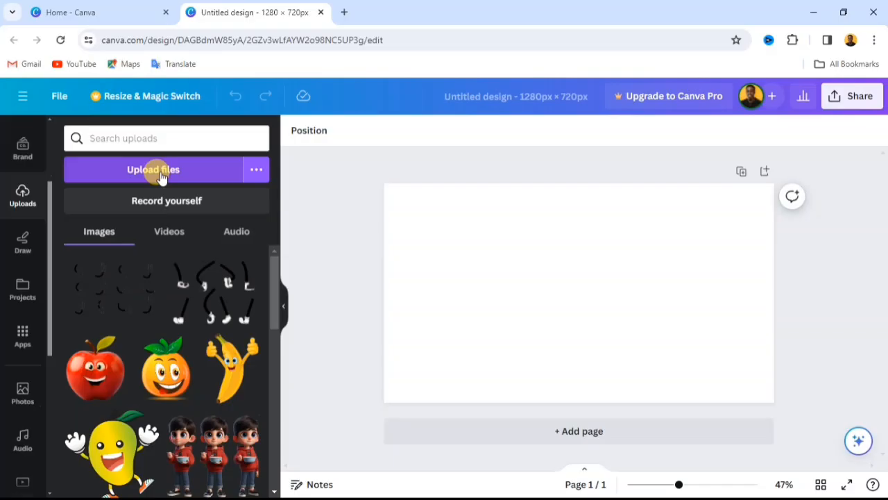
{"action": "left_click", "coordinate": [161, 177]}
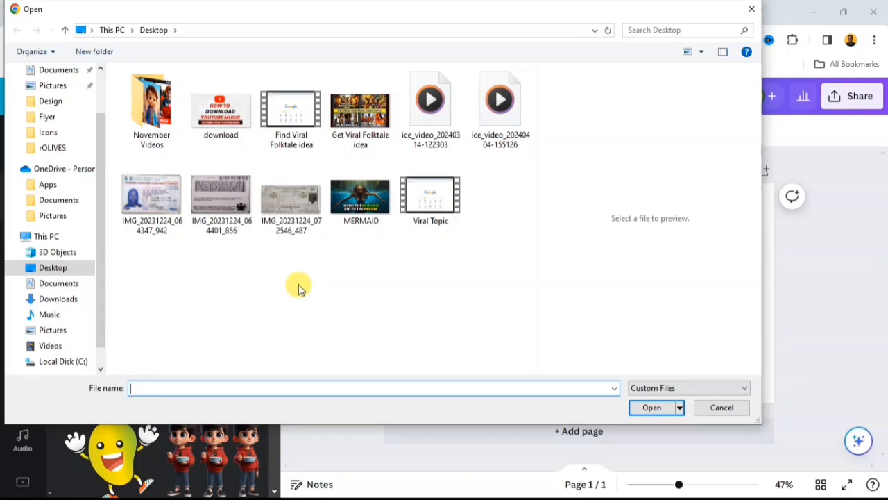
{"action": "scroll", "coordinate": [63, 93], "scroll_direction": "up", "scroll_amount": 2}
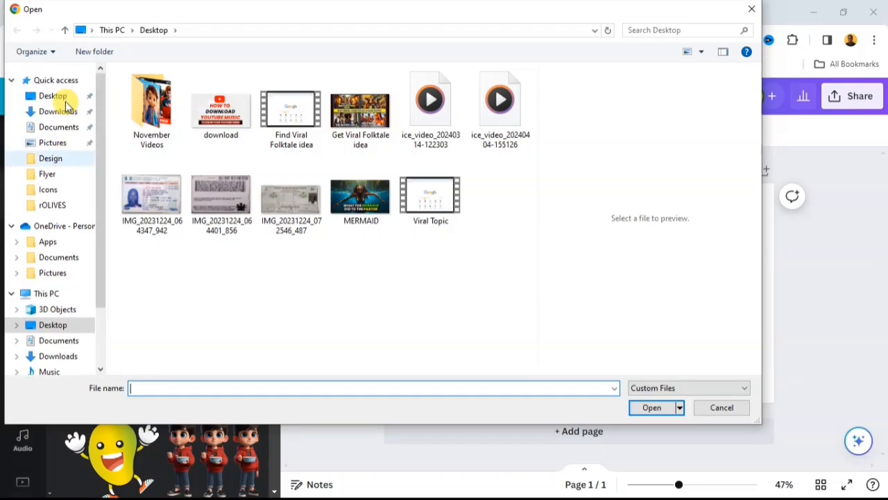
{"action": "left_click", "coordinate": [57, 115]}
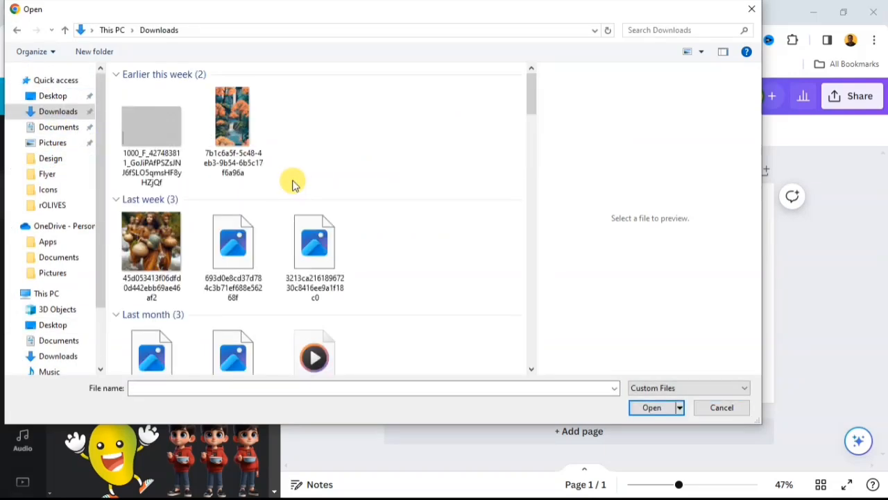
{"action": "scroll", "coordinate": [303, 189], "scroll_direction": "down", "scroll_amount": 5}
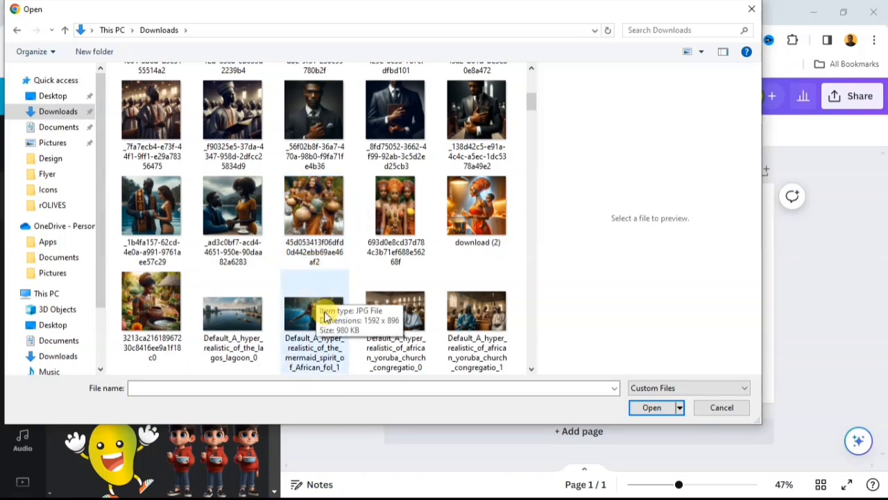
{"action": "scroll", "coordinate": [318, 313], "scroll_direction": "down", "scroll_amount": 3}
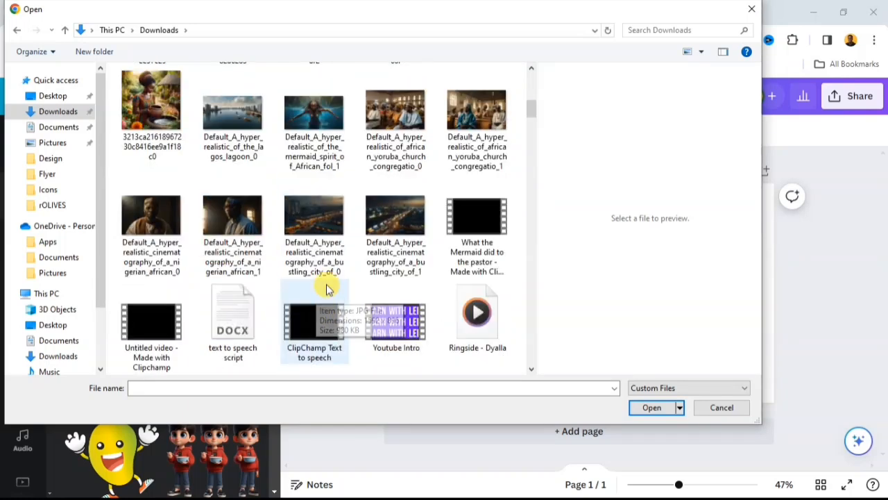
{"action": "left_click", "coordinate": [316, 122]}
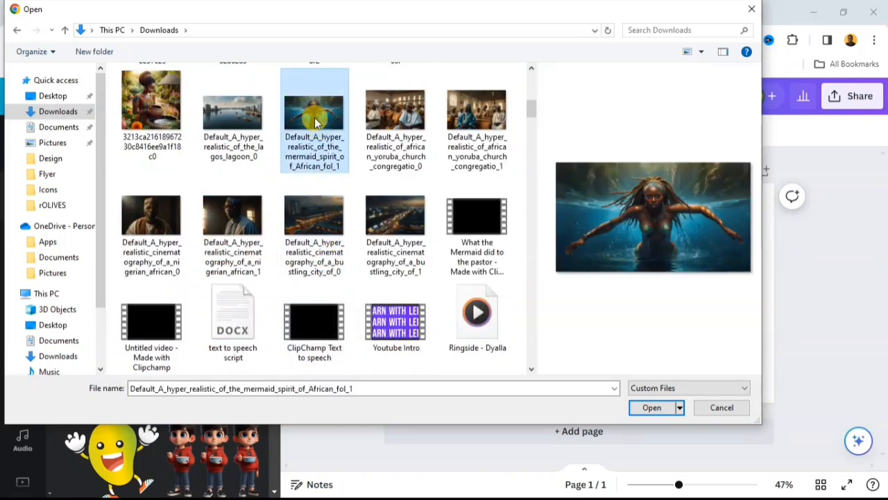
{"action": "left_click", "coordinate": [640, 409]}
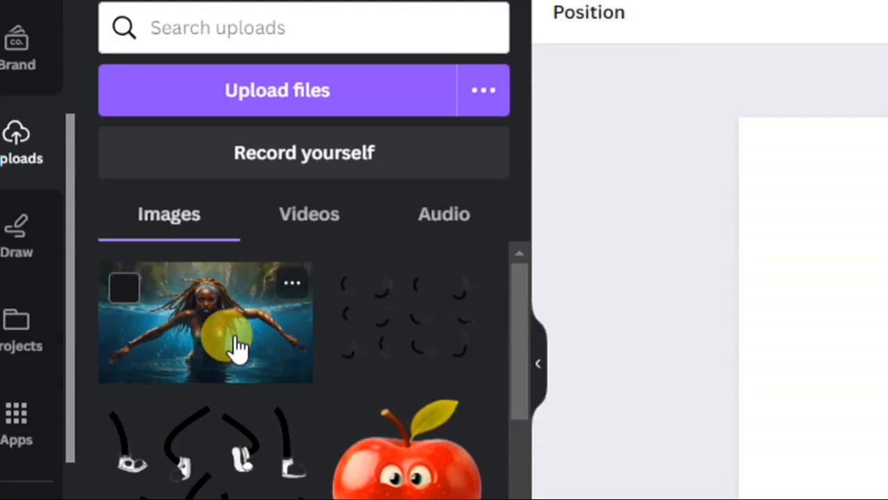
- Place the uploaded mermaid image on the blank page and enlarge it from its corners to fill the whole page
{"action": "left_click", "coordinate": [235, 347]}
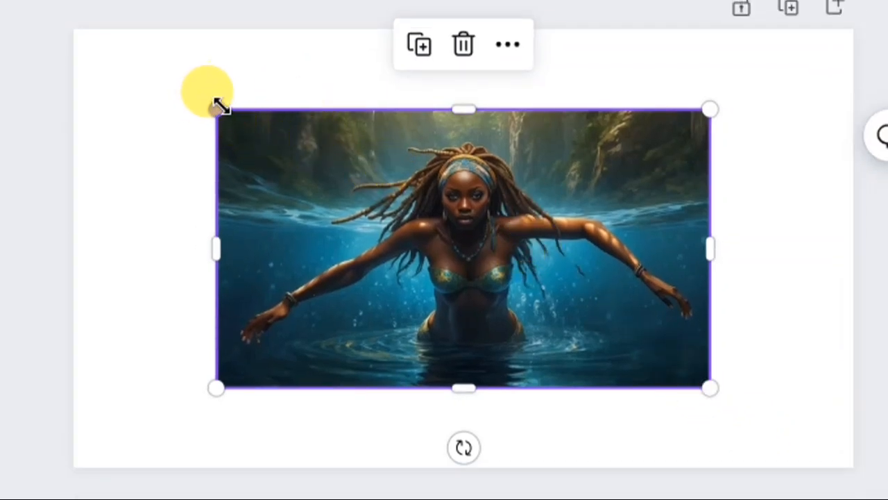
{"action": "left_click_drag", "start_coordinate": [208, 104], "coordinate": [76, 41]}
{"action": "left_click_drag", "start_coordinate": [131, 69], "coordinate": [129, 69]}
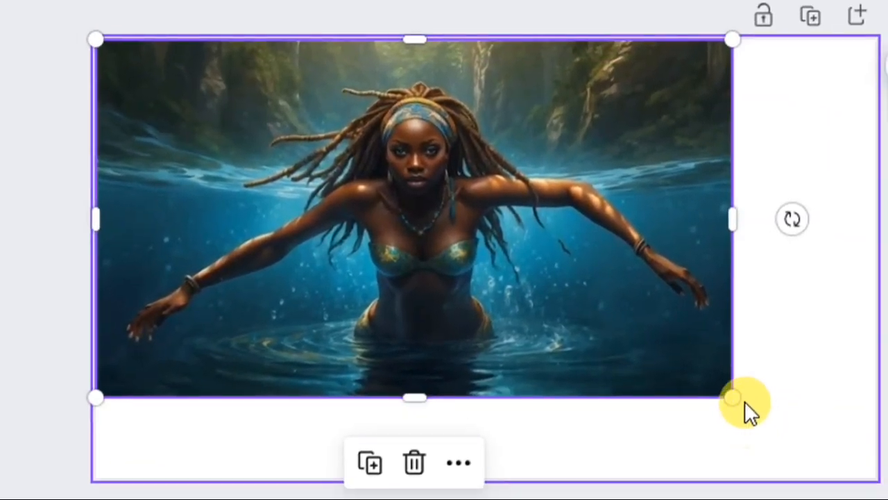
{"action": "left_click_drag", "start_coordinate": [731, 395], "coordinate": [854, 466]}
{"action": "left_click_drag", "start_coordinate": [754, 422], "coordinate": [751, 418]}
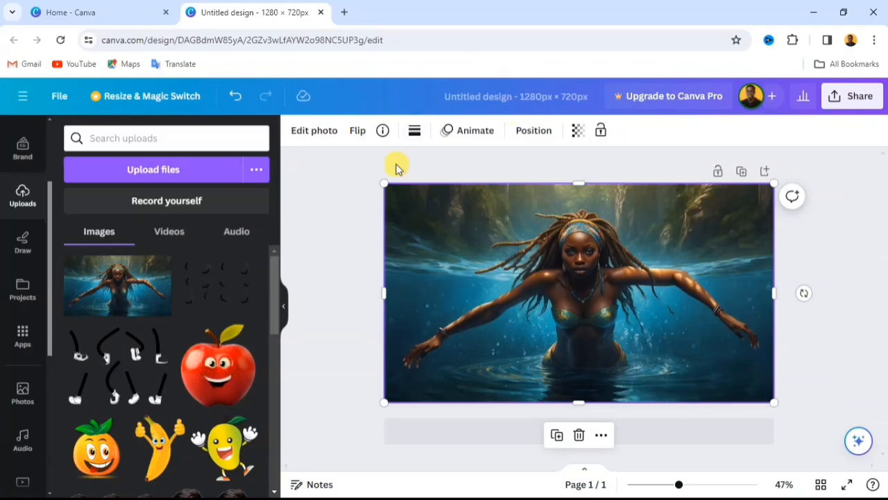
{"action": "left_click", "coordinate": [349, 235]}
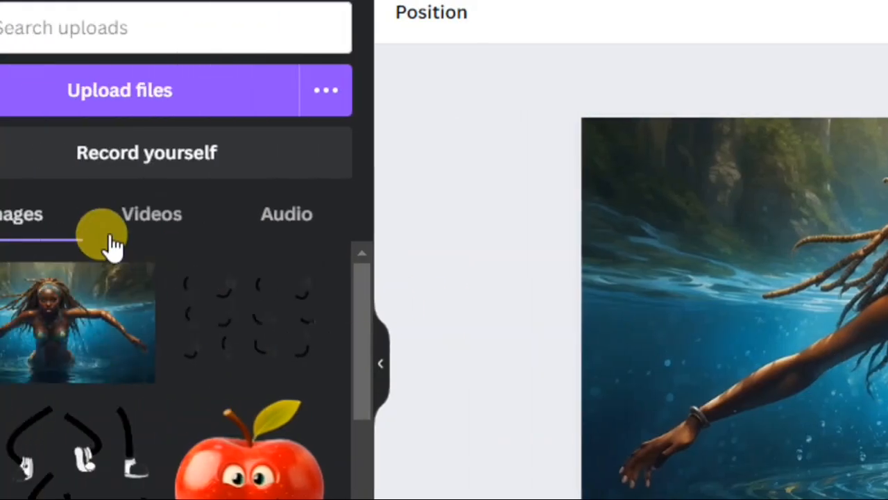
- Add the recently used "cold, smooth & tasty." font combination over the mermaid image
{"action": "scroll", "coordinate": [48, 180], "scroll_direction": "up", "scroll_amount": 3}
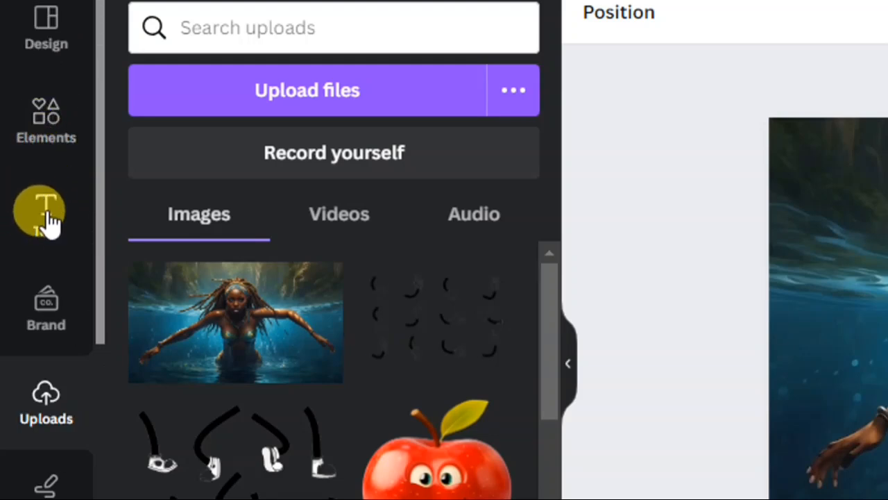
{"action": "left_click", "coordinate": [43, 221]}
{"action": "scroll", "coordinate": [341, 187], "scroll_direction": "down", "scroll_amount": 3}
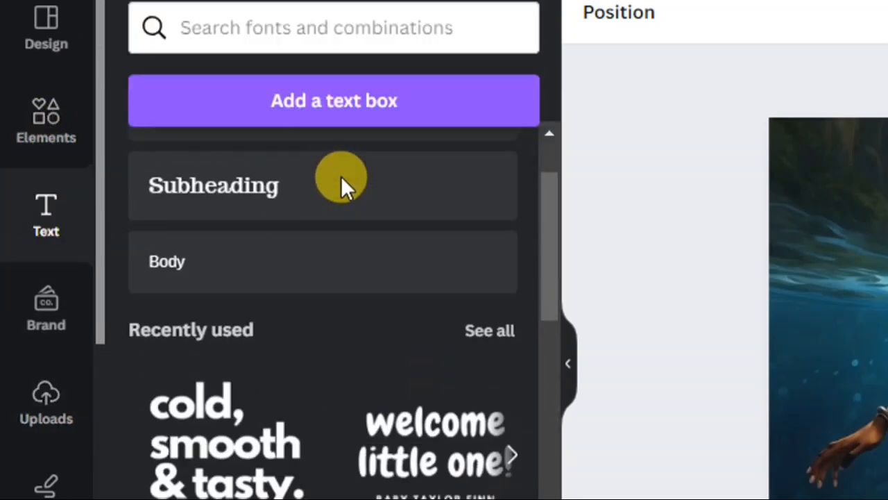
{"action": "scroll", "coordinate": [340, 253], "scroll_direction": "down", "scroll_amount": 2}
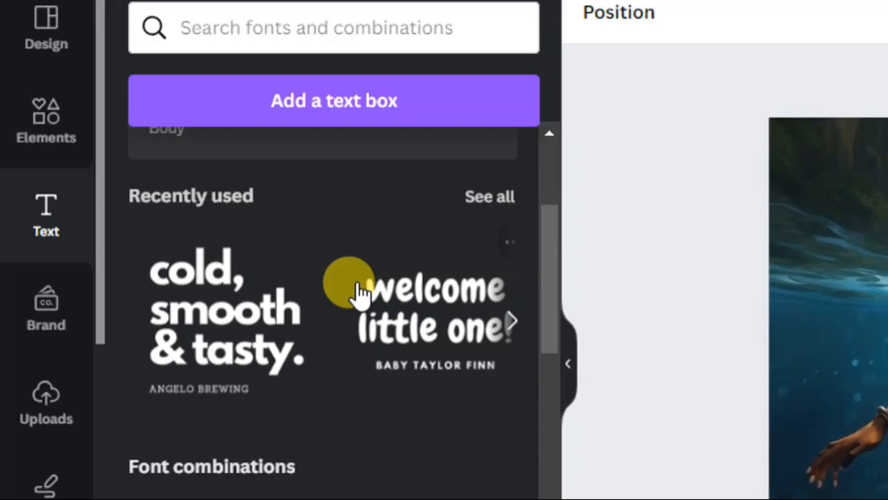
{"action": "left_click", "coordinate": [236, 323]}
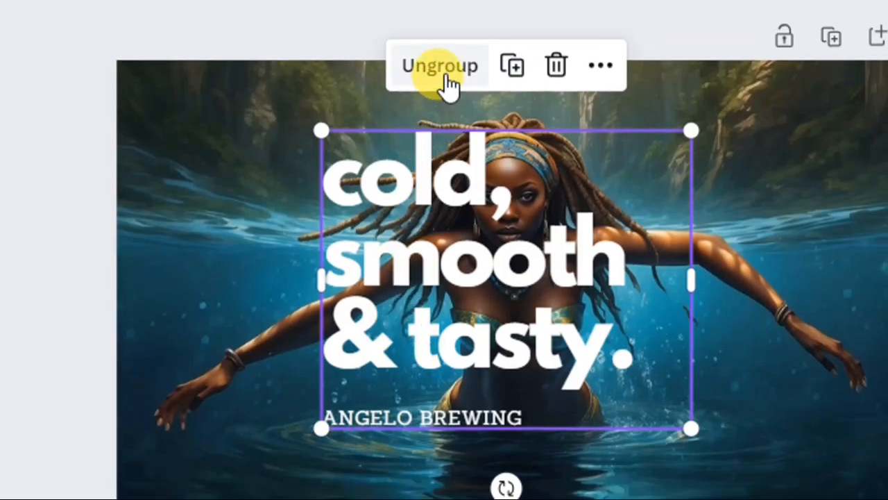
- Ungroup the added font combination and delete its "ANGELO BREWING" subtitle
{"action": "left_click", "coordinate": [442, 55]}
{"action": "left_click", "coordinate": [289, 243]}
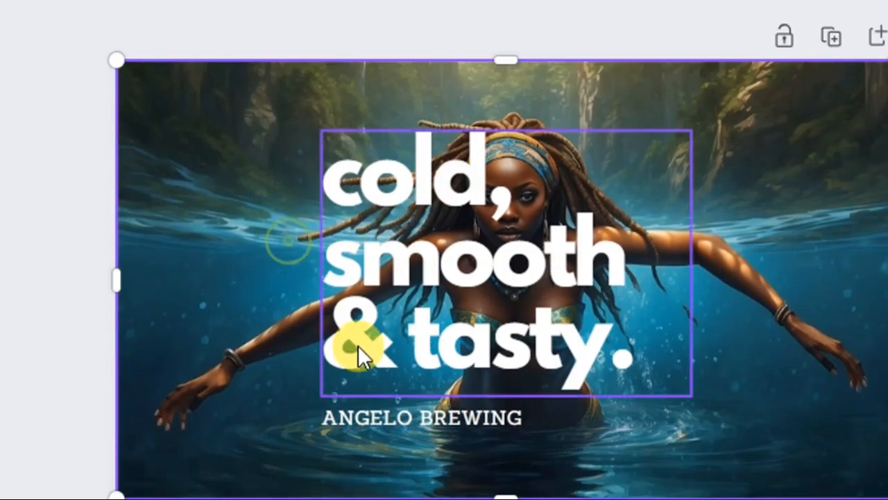
{"action": "left_click", "coordinate": [400, 417]}
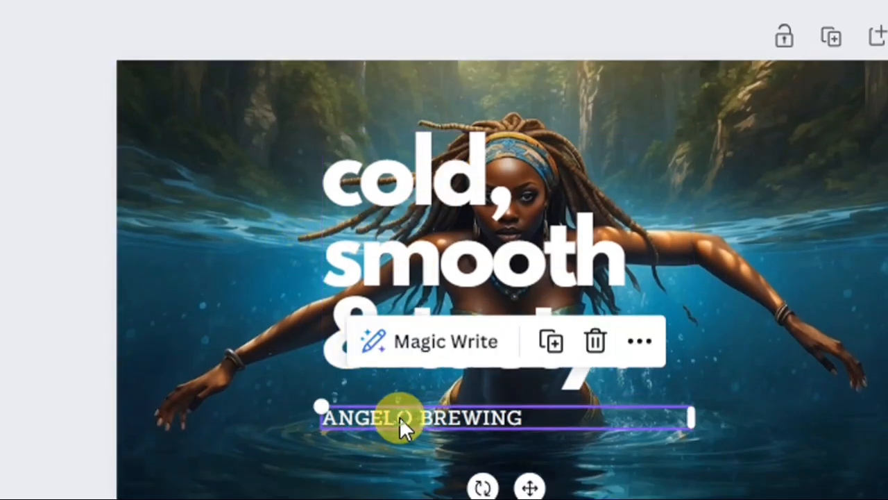
{"action": "left_click", "coordinate": [596, 342]}
- Replace the "cold, smooth & tasty." heading with "WHAT THE MERMAID" in capital letters
{"action": "left_click", "coordinate": [506, 262]}
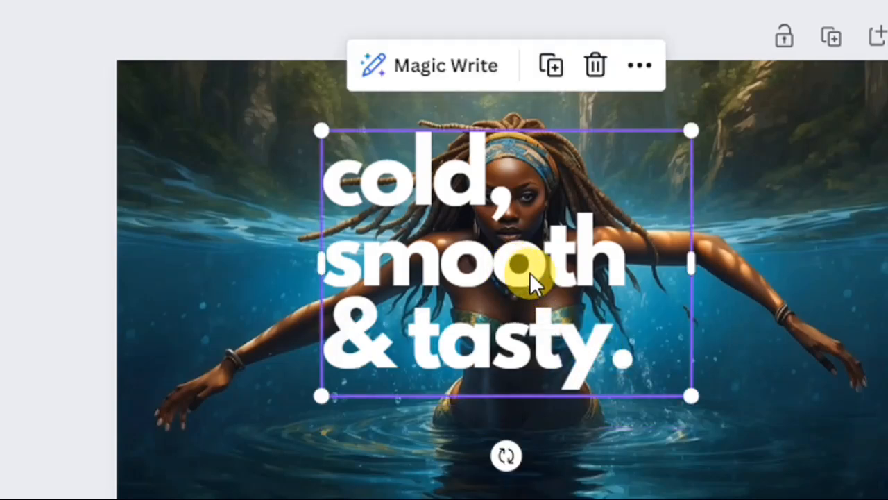
{"action": "double_click", "coordinate": [524, 261]}
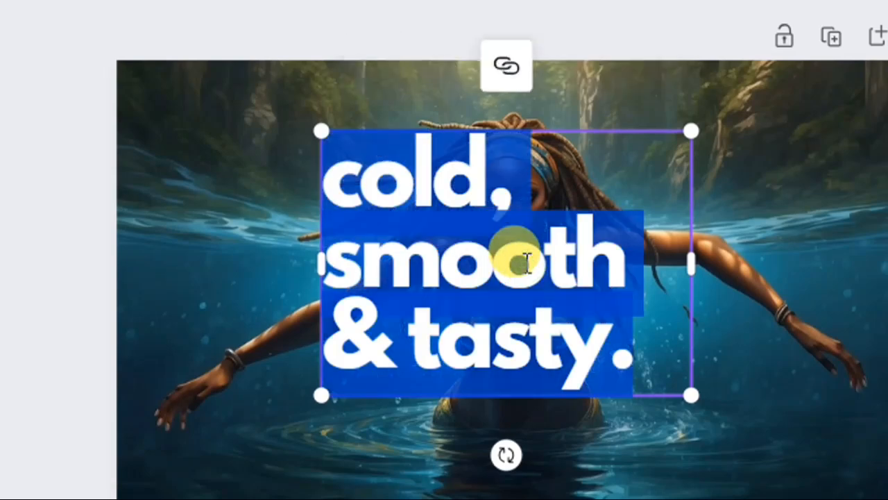
{"action": "type", "text": "what"}
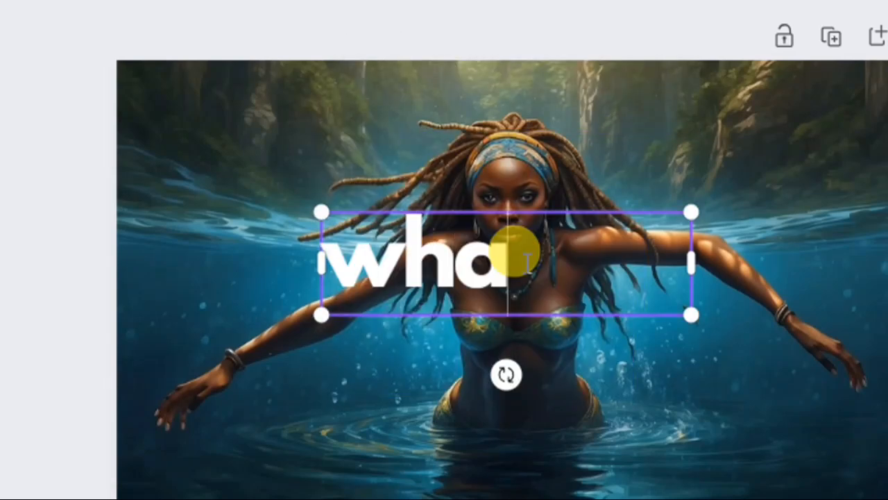
{"action": "key", "text": "BackSpace"}
{"action": "key", "text": "BackSpace"}
{"action": "key", "text": "BackSpace"}
{"action": "key", "text": "BackSpace"}
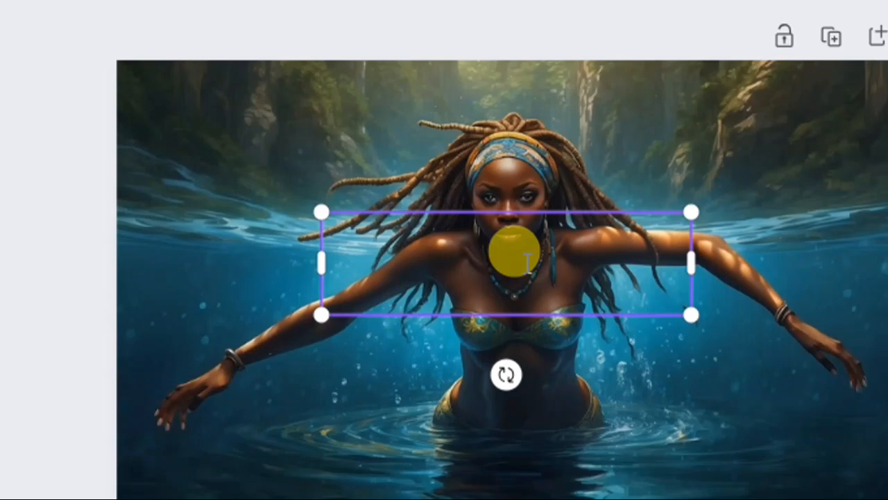
{"action": "type", "text": "AHW"}
{"action": "key", "text": "BackSpace"}
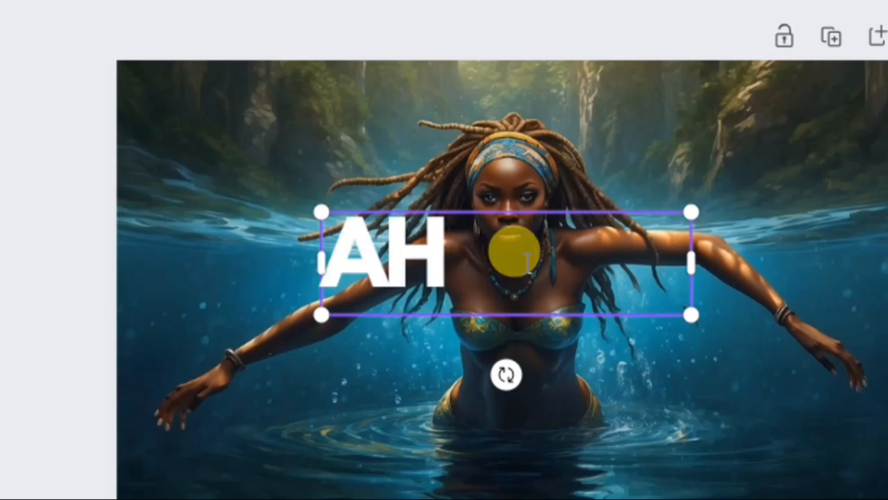
{"action": "key", "text": "BackSpace"}
{"action": "key", "text": "BackSpace"}
{"action": "type", "text": "WHAT"}
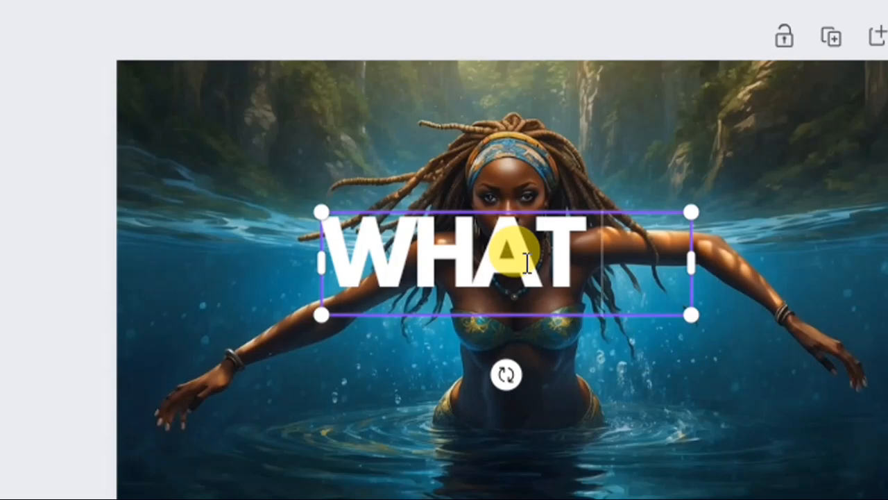
{"action": "key", "text": "Return"}
{"action": "type", "text": "THE MERMAID"}
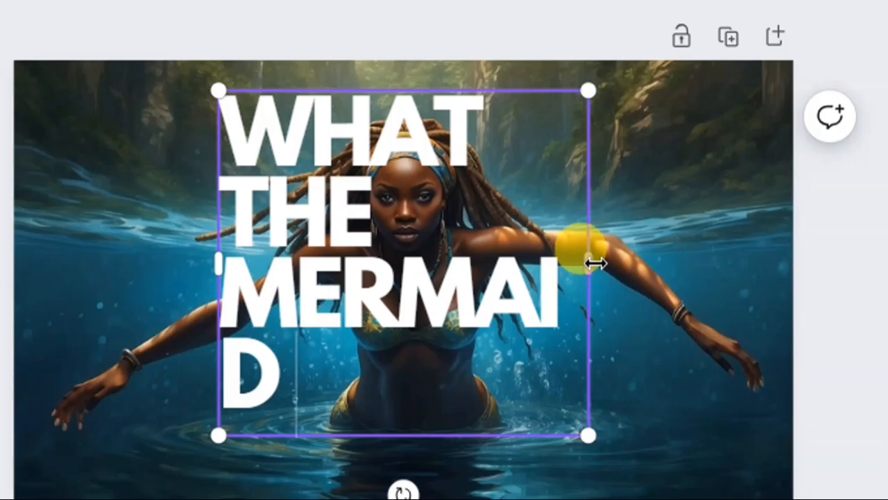
- Widen and scale down the title text box to fit one line, and centre it across the lower part of the image
{"action": "left_click_drag", "start_coordinate": [591, 263], "coordinate": [798, 245]}
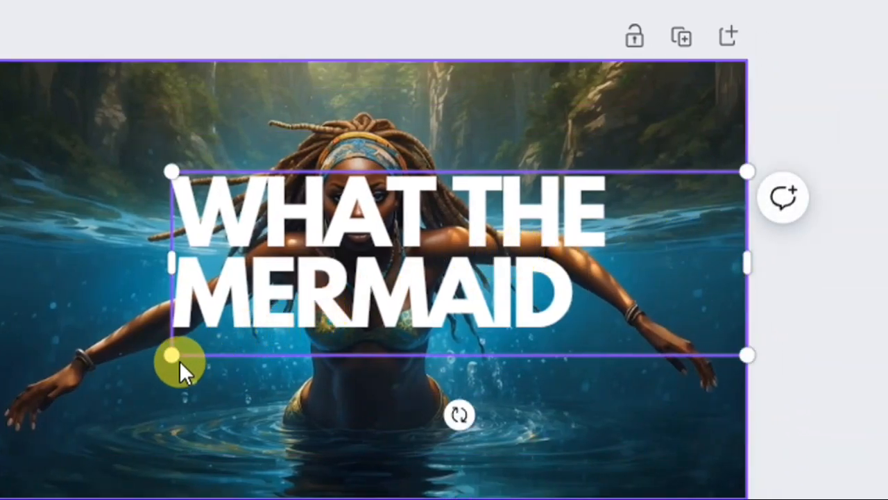
{"action": "left_click_drag", "start_coordinate": [172, 353], "coordinate": [368, 292]}
{"action": "left_click", "coordinate": [340, 171]}
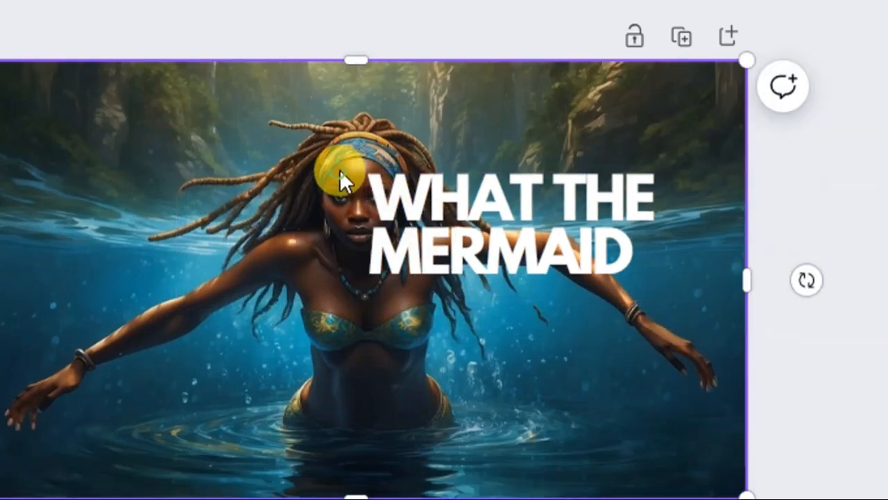
{"action": "left_click_drag", "start_coordinate": [420, 200], "coordinate": [229, 264]}
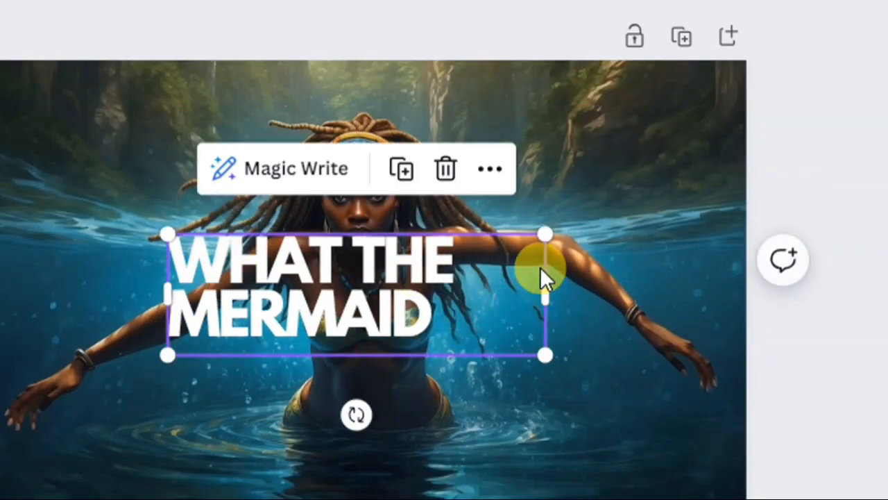
{"action": "left_click_drag", "start_coordinate": [551, 292], "coordinate": [743, 291]}
{"action": "left_click_drag", "start_coordinate": [595, 298], "coordinate": [494, 406]}
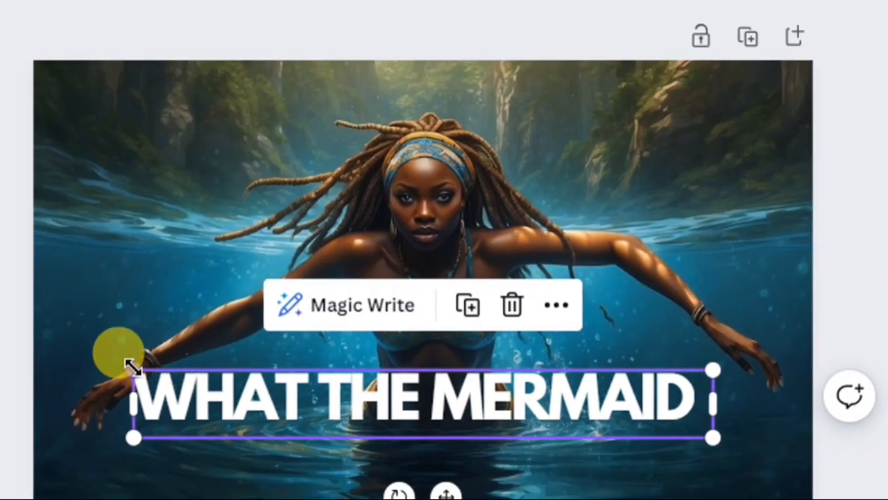
{"action": "left_click_drag", "start_coordinate": [64, 370], "coordinate": [111, 381]}
{"action": "left_click_drag", "start_coordinate": [407, 406], "coordinate": [400, 385]}
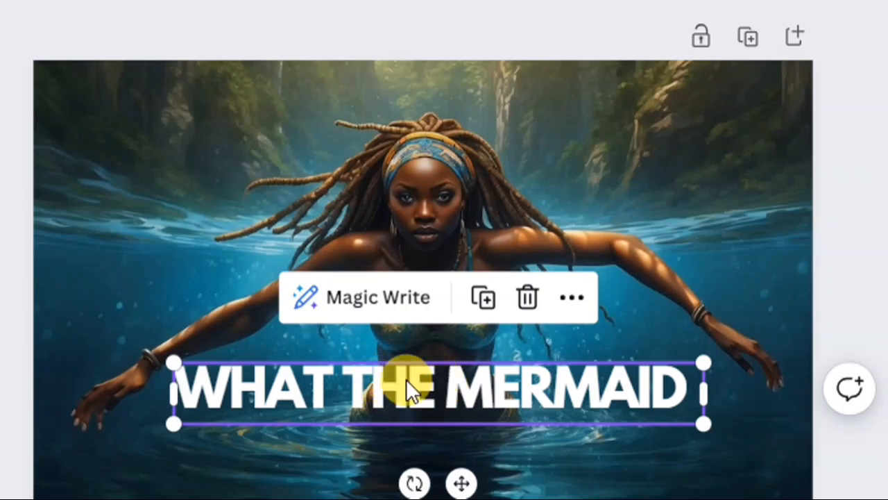
- Duplicate the title line, place the copy directly beneath it, and change the copy's text to "DID TO THE PASTOR"
{"action": "scroll", "coordinate": [416, 423], "scroll_direction": "down", "scroll_amount": 1}
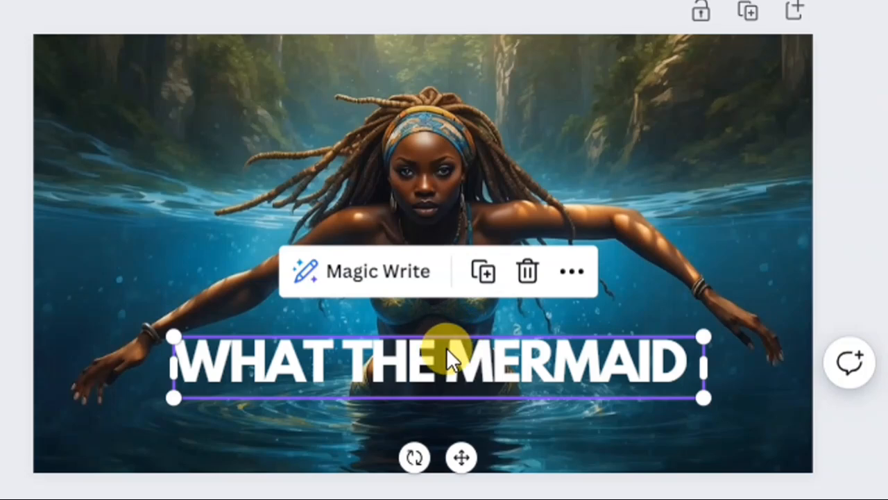
{"action": "left_click", "coordinate": [484, 272]}
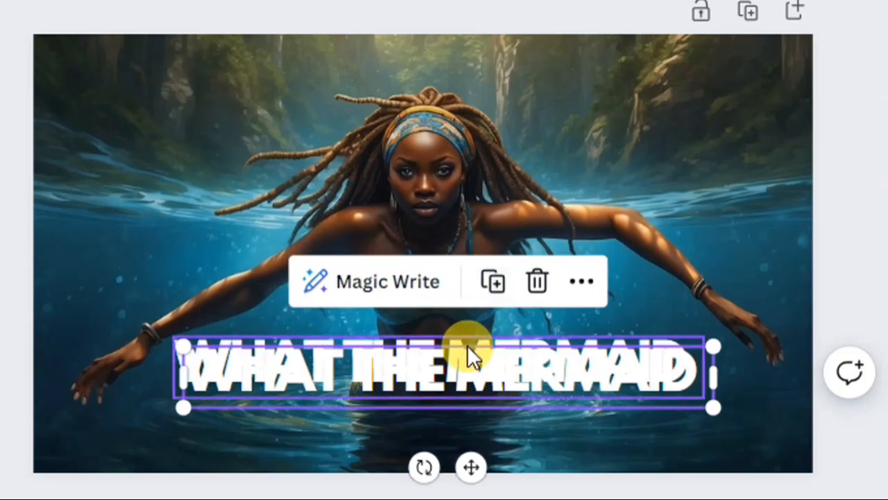
{"action": "left_click_drag", "start_coordinate": [469, 353], "coordinate": [447, 415]}
{"action": "double_click", "coordinate": [479, 403]}
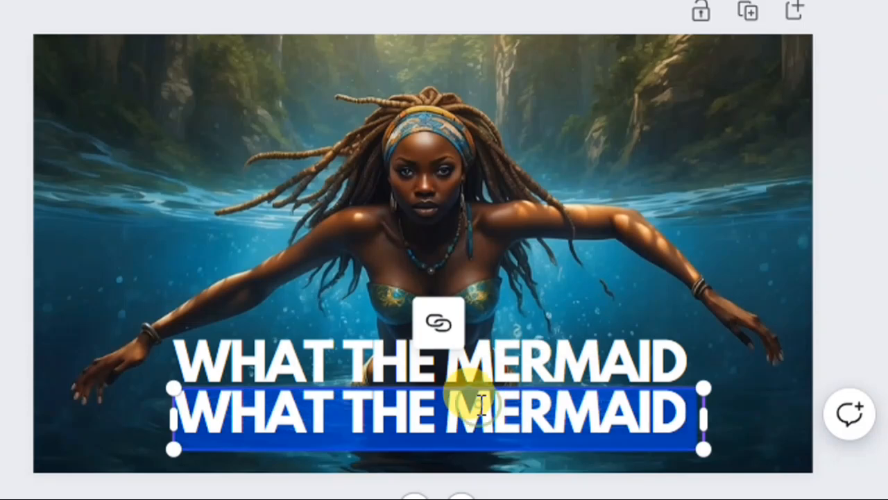
{"action": "type", "text": "DID"}
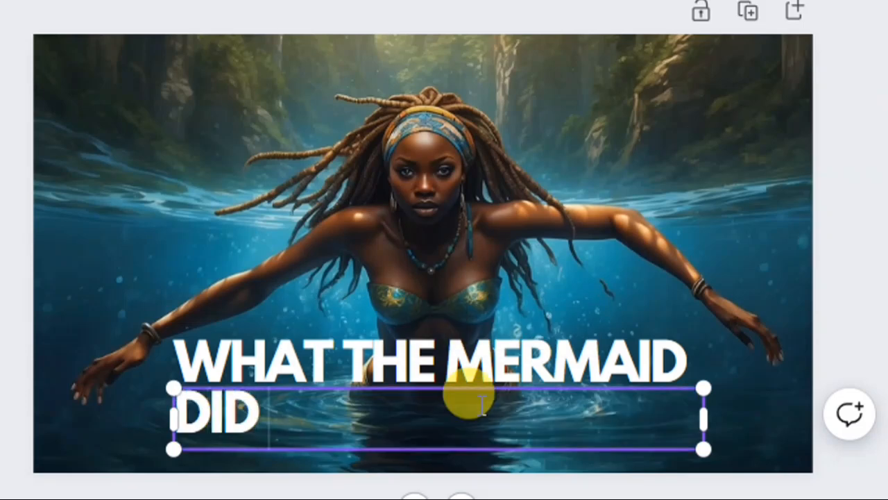
{"action": "type", "text": " TO THE"}
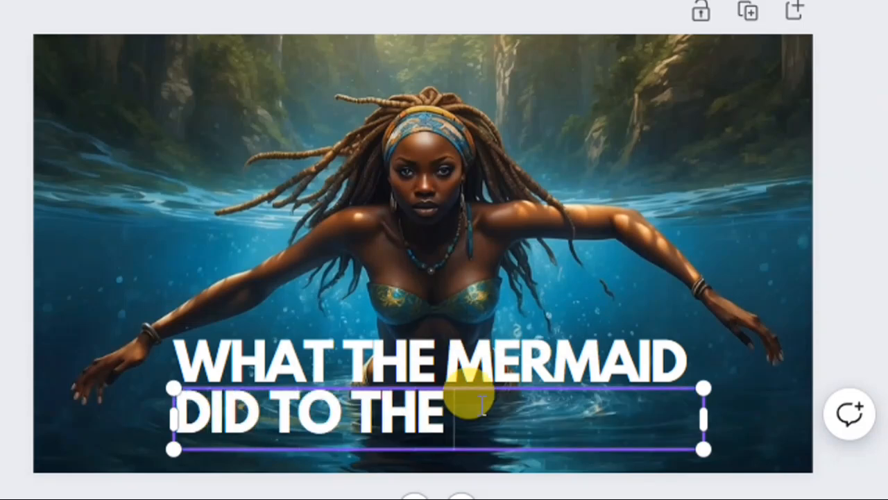
{"action": "type", "text": " PASTOR"}
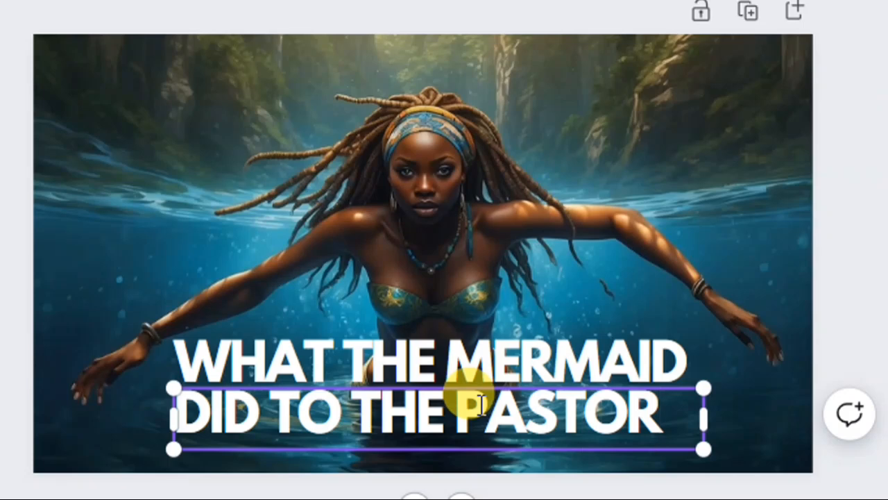
{"action": "left_click", "coordinate": [495, 218]}
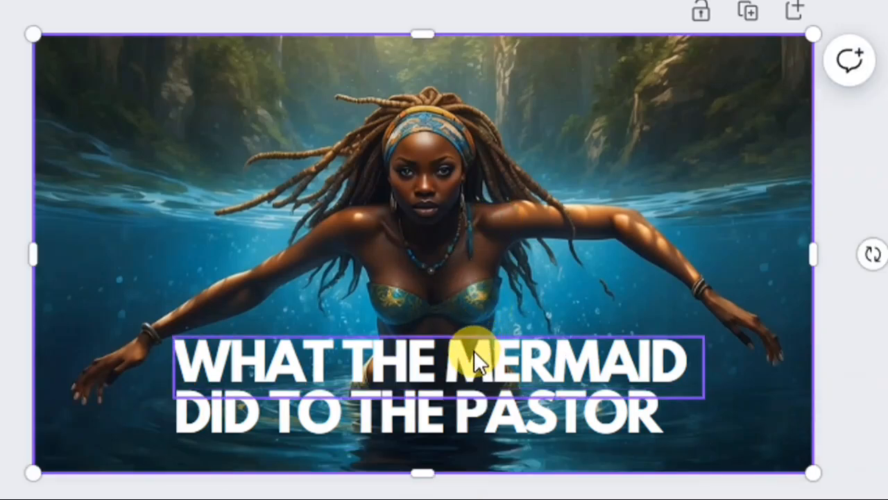
- Shift the "DID TO THE PASTOR" line slightly right so it sits centred under the first title line
{"action": "left_click", "coordinate": [472, 414]}
{"action": "left_click_drag", "start_coordinate": [472, 414], "coordinate": [487, 415]}
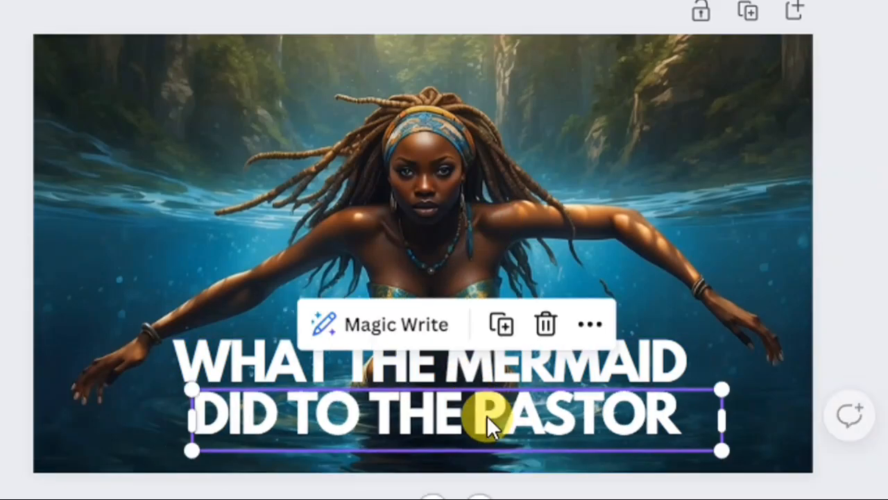
{"action": "left_click", "coordinate": [153, 256]}
- Color only the word "PASTOR" in the second title line orange
{"action": "left_click", "coordinate": [407, 401]}
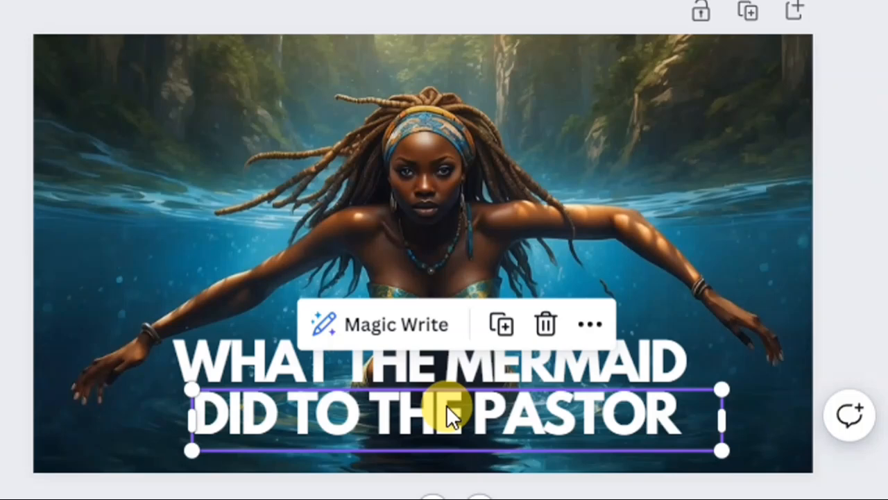
{"action": "scroll", "coordinate": [446, 404], "scroll_direction": "down", "scroll_amount": 2}
{"action": "double_click", "coordinate": [479, 354]}
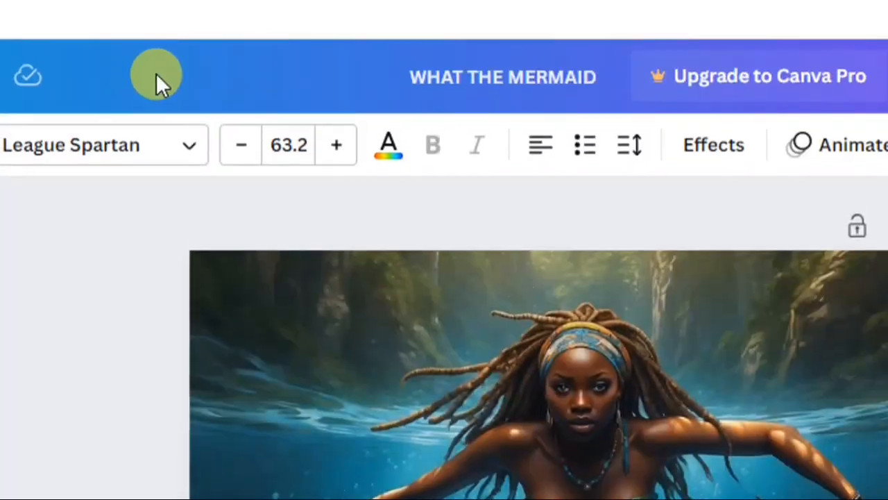
{"action": "left_click", "coordinate": [388, 147]}
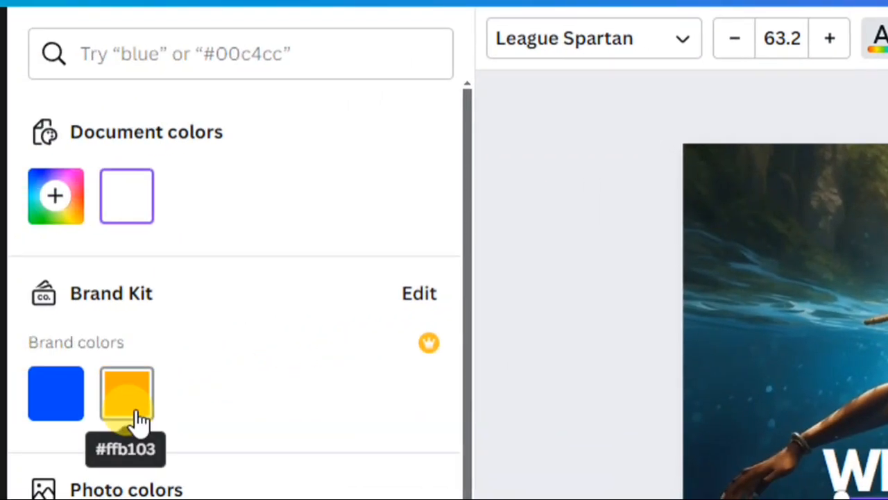
{"action": "left_click", "coordinate": [133, 419]}
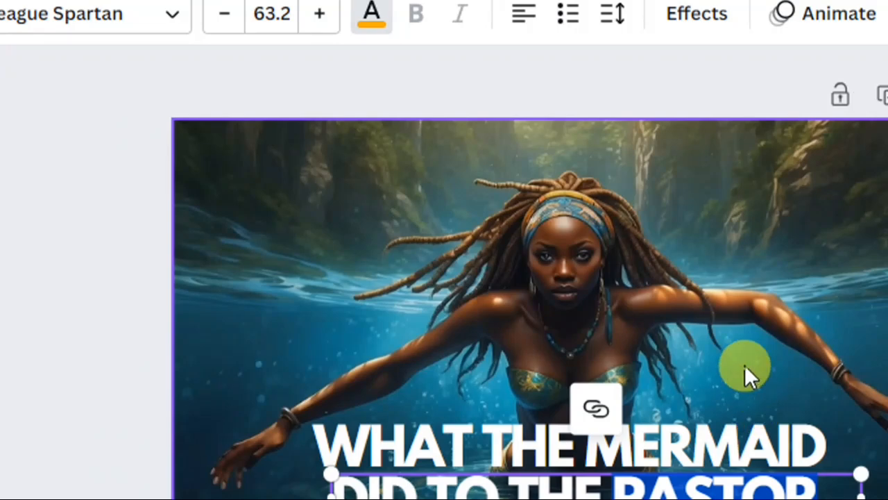
{"action": "left_click", "coordinate": [745, 365]}
{"action": "left_click", "coordinate": [729, 439]}
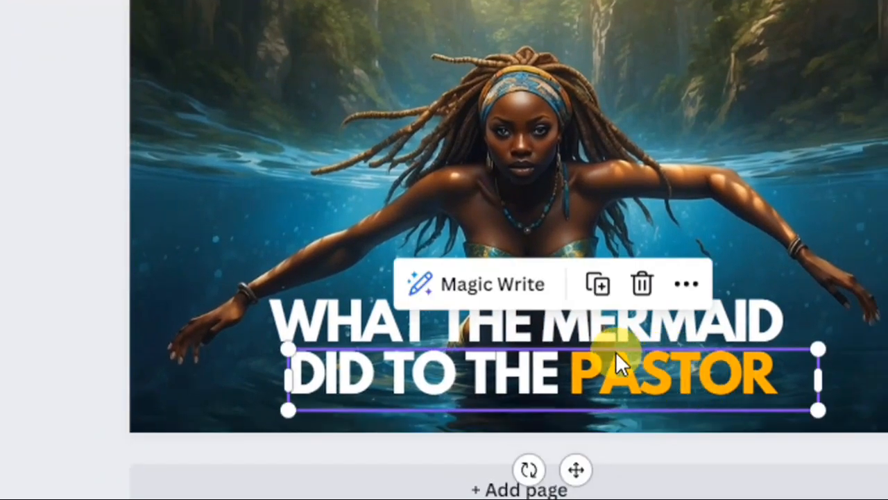
- Color only the word "MERMAID" in the first title line with a custom green
{"action": "left_click", "coordinate": [560, 320]}
{"action": "left_click", "coordinate": [548, 317]}
{"action": "left_click_drag", "start_coordinate": [548, 318], "coordinate": [764, 315]}
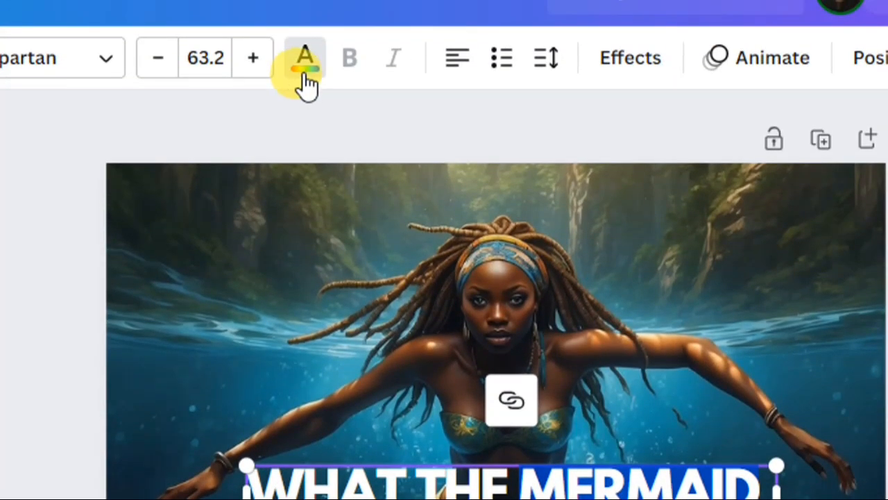
{"action": "left_click", "coordinate": [304, 69]}
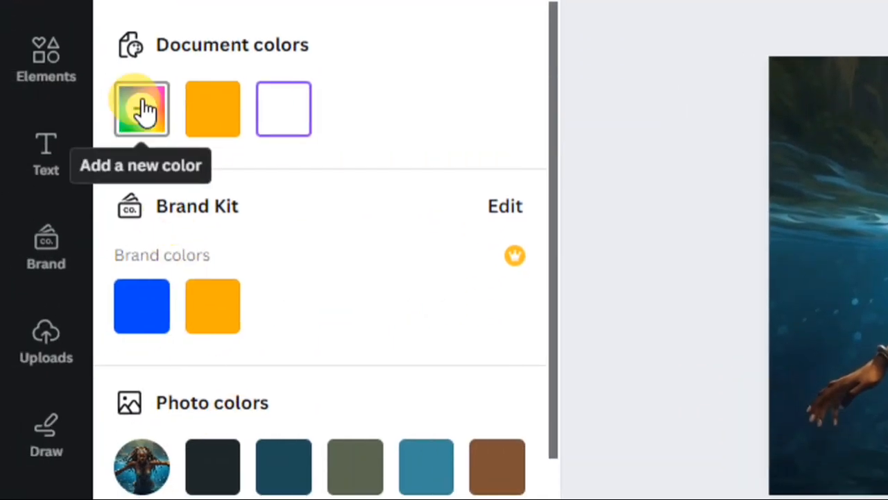
{"action": "left_click", "coordinate": [141, 117]}
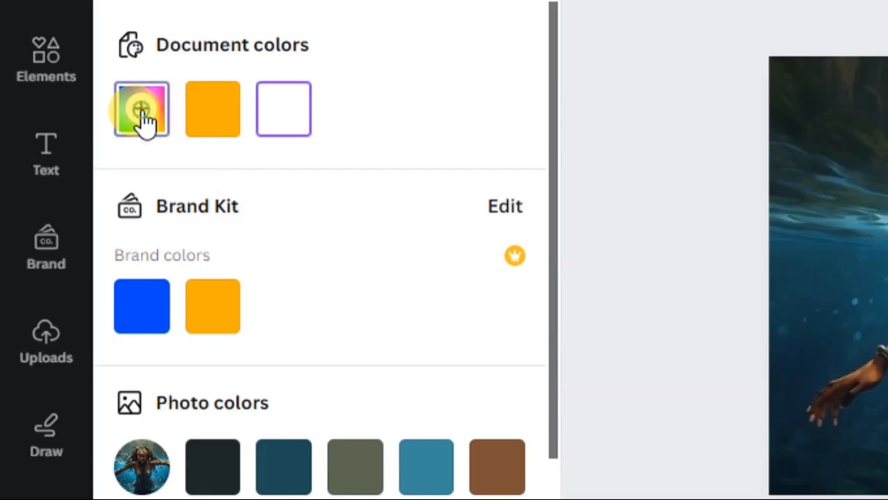
{"action": "left_click", "coordinate": [261, 332]}
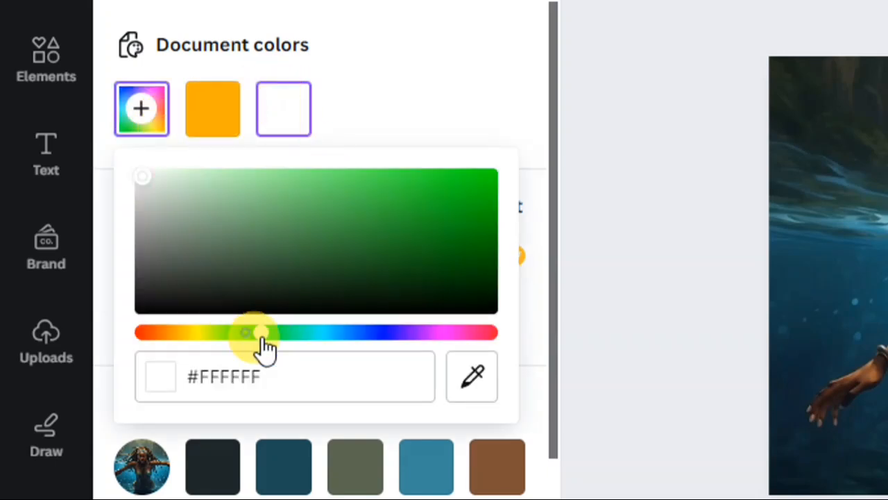
{"action": "left_click_drag", "start_coordinate": [444, 229], "coordinate": [523, 200]}
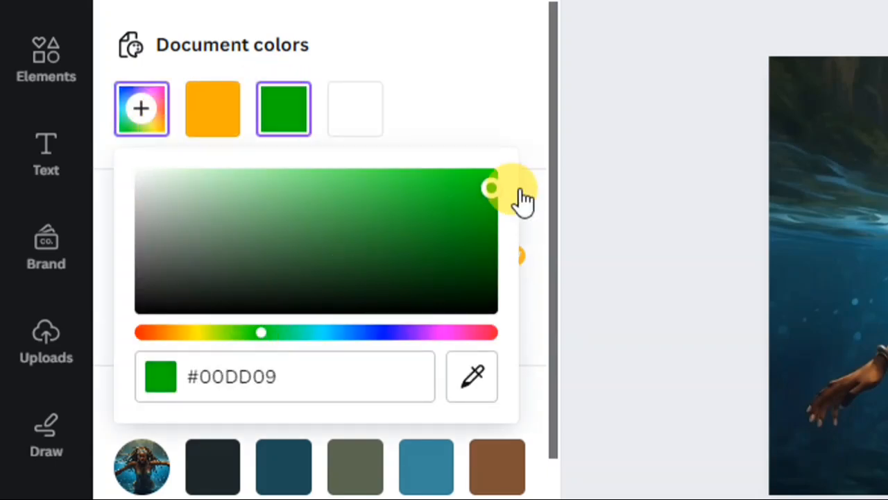
{"action": "left_click", "coordinate": [650, 143]}
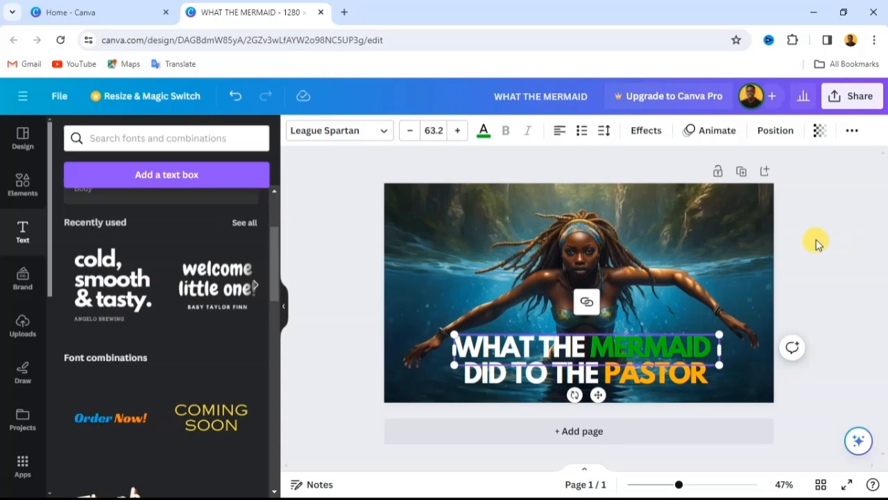
{"action": "left_click", "coordinate": [816, 243]}
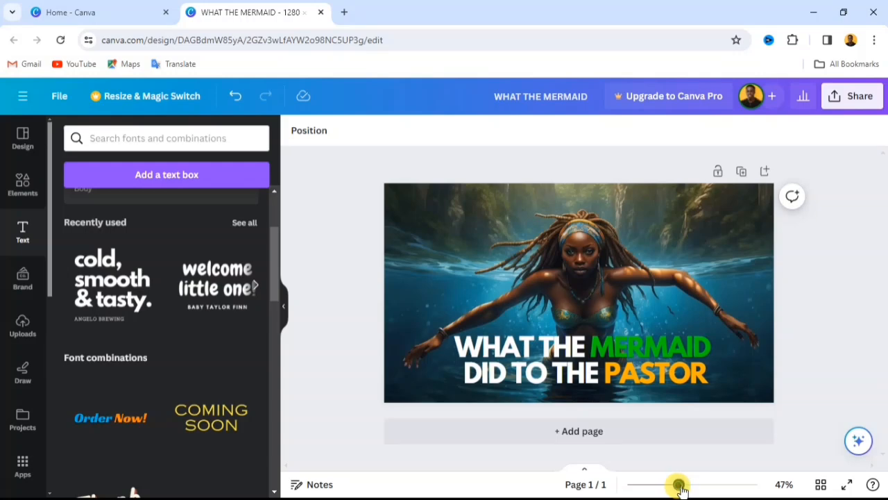
{"action": "left_click_drag", "start_coordinate": [681, 489], "coordinate": [688, 490]}
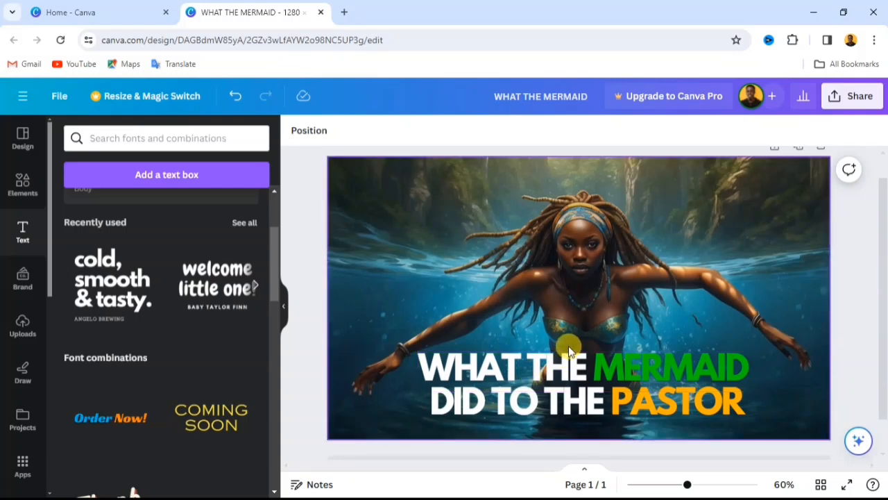
- Apply the Outline text effect to the "WHAT THE MERMAID" title line with a thickness of 62
{"action": "left_click", "coordinate": [583, 372]}
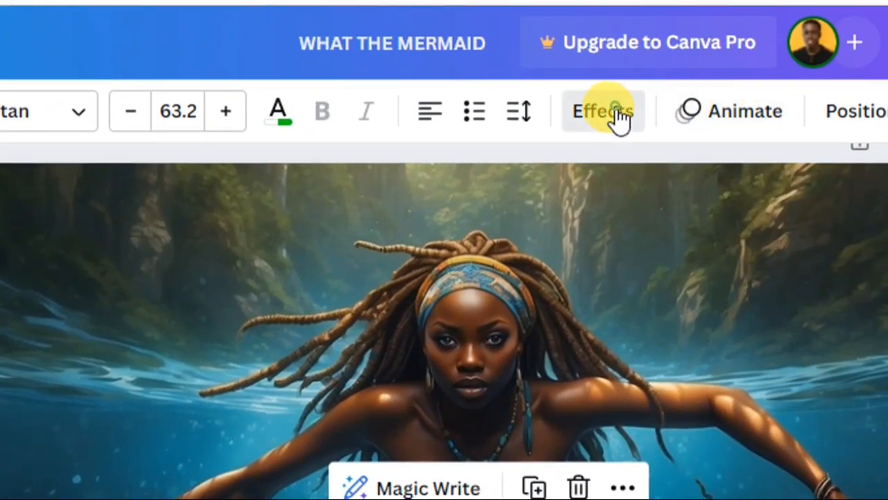
{"action": "left_click", "coordinate": [617, 114]}
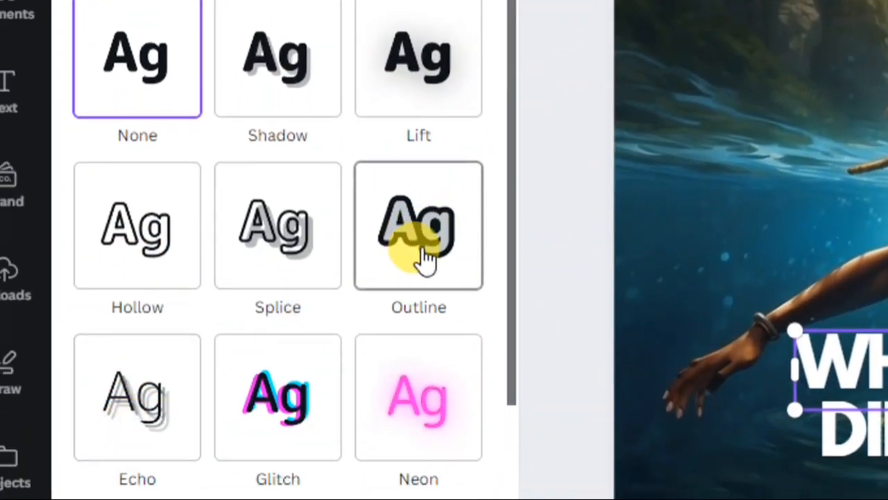
{"action": "scroll", "coordinate": [430, 247], "scroll_direction": "down", "scroll_amount": 4}
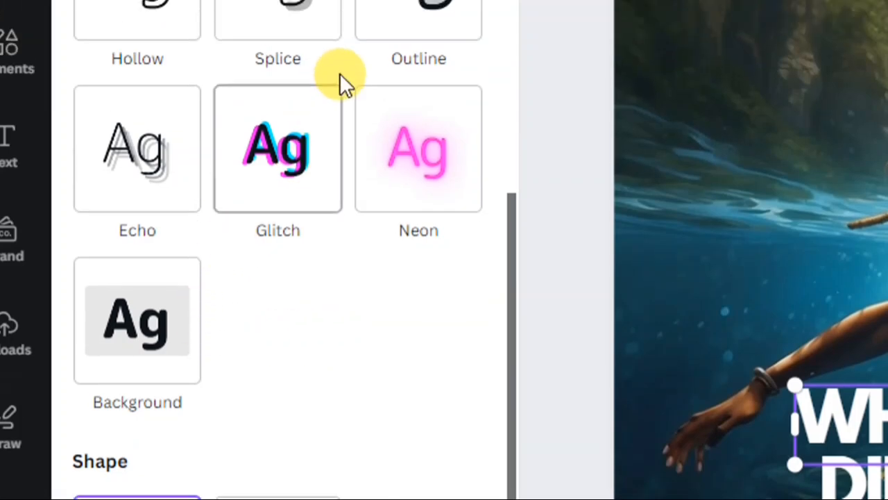
{"action": "scroll", "coordinate": [339, 73], "scroll_direction": "up", "scroll_amount": 4}
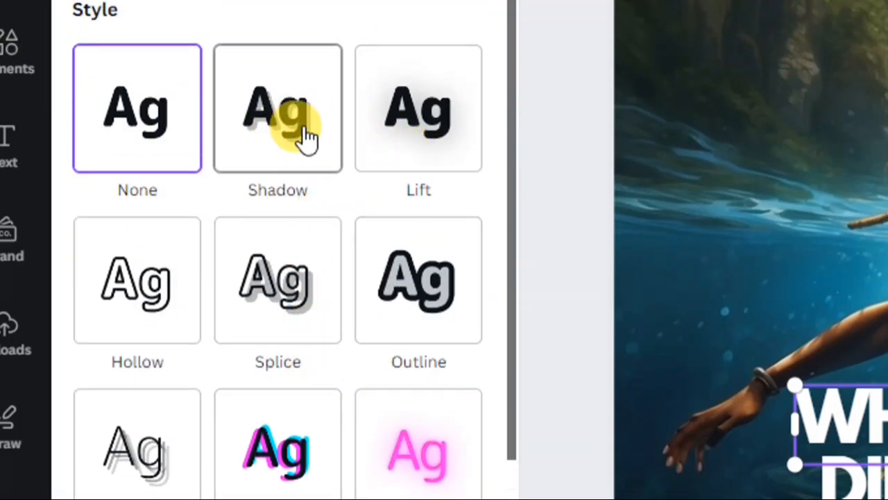
{"action": "left_click", "coordinate": [447, 306]}
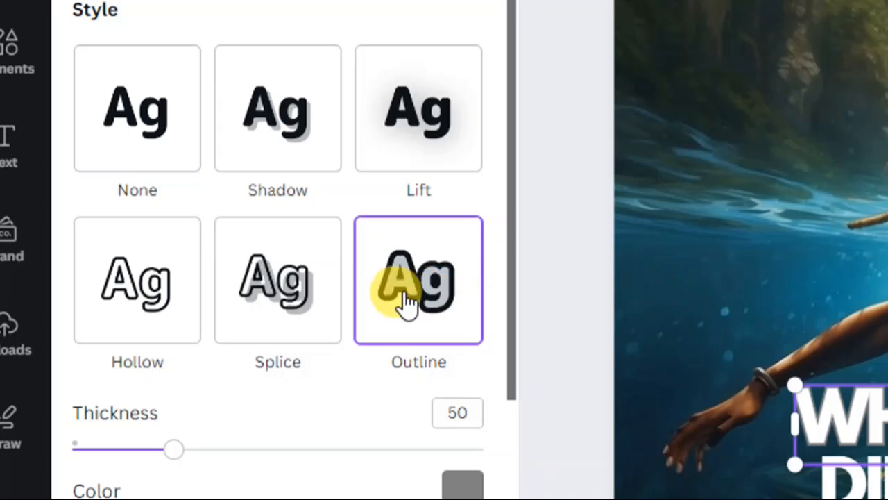
{"action": "scroll", "coordinate": [406, 285], "scroll_direction": "down", "scroll_amount": 2}
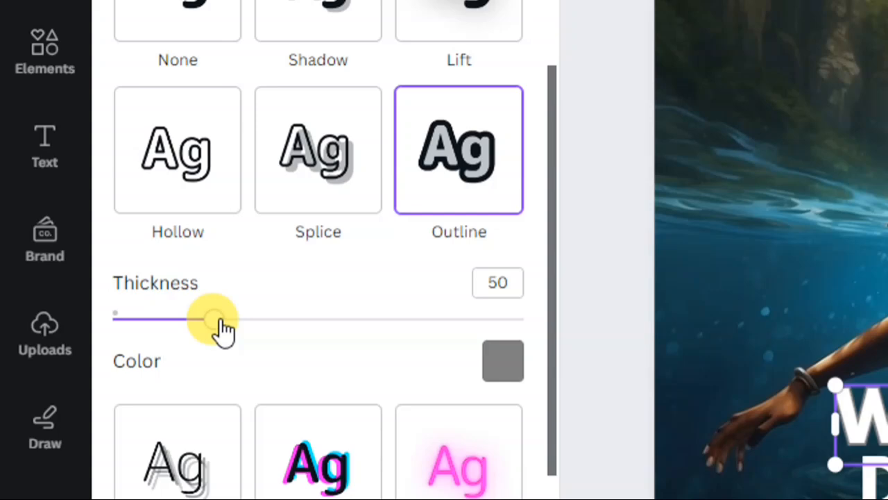
{"action": "left_click_drag", "start_coordinate": [177, 319], "coordinate": [238, 326]}
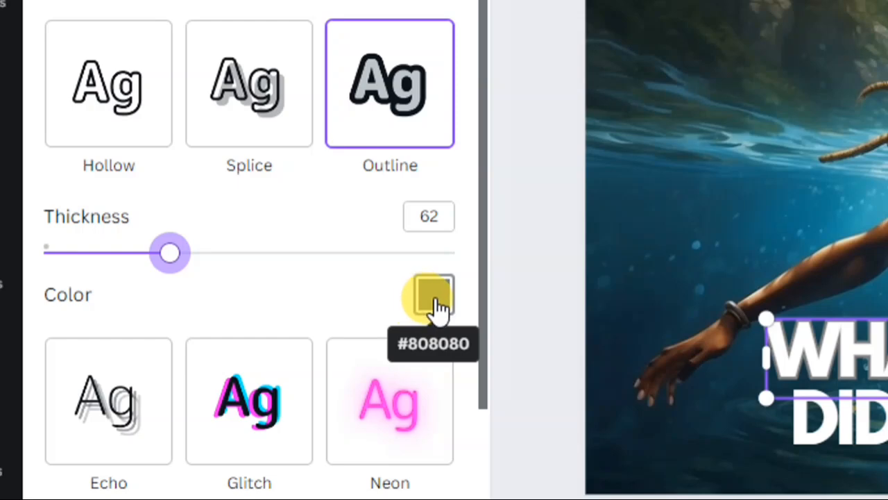
- Color the first title line's outline black (#000000) and set its thickness to 115
{"action": "left_click", "coordinate": [435, 306]}
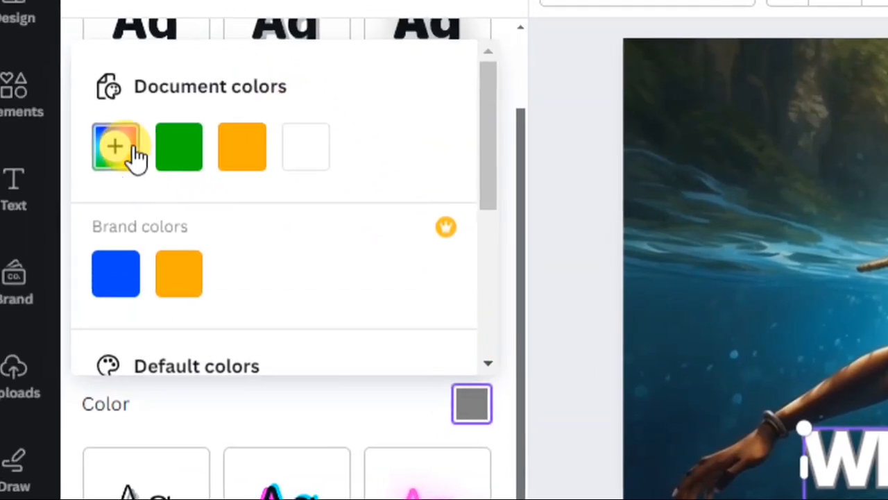
{"action": "left_click", "coordinate": [86, 148]}
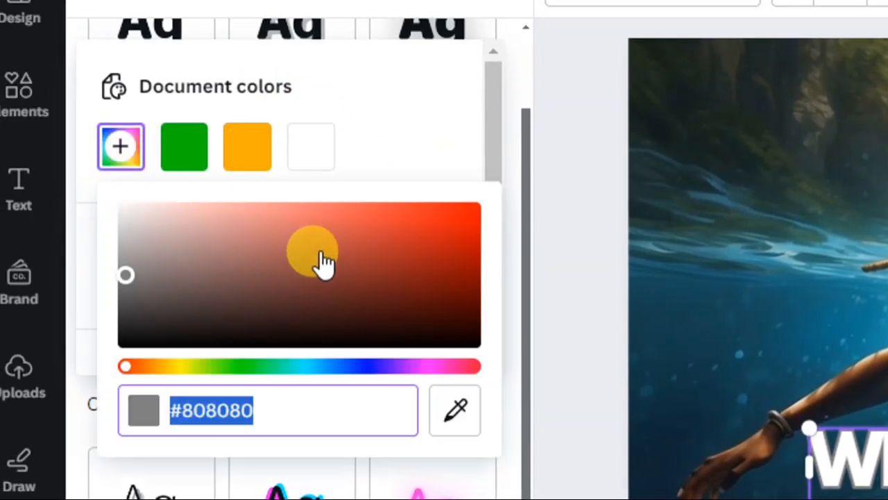
{"action": "left_click", "coordinate": [291, 329]}
{"action": "left_click_drag", "start_coordinate": [334, 329], "coordinate": [337, 374]}
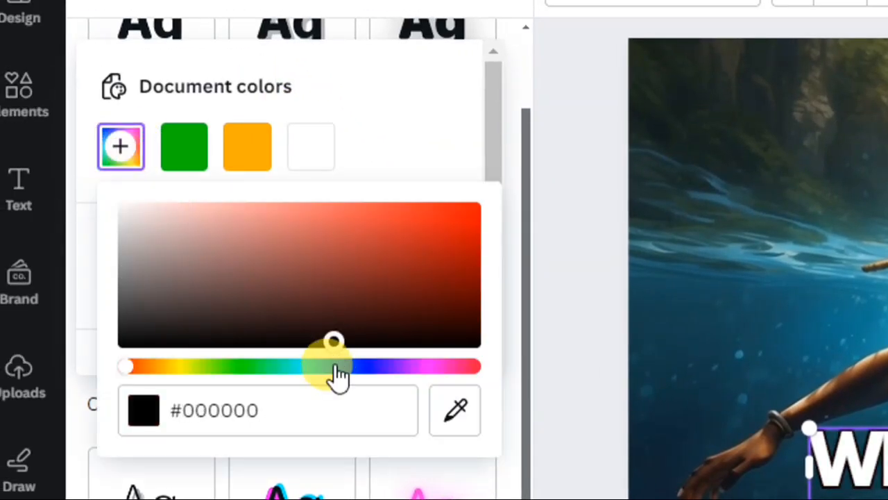
{"action": "left_click", "coordinate": [420, 173]}
{"action": "left_click", "coordinate": [387, 410]}
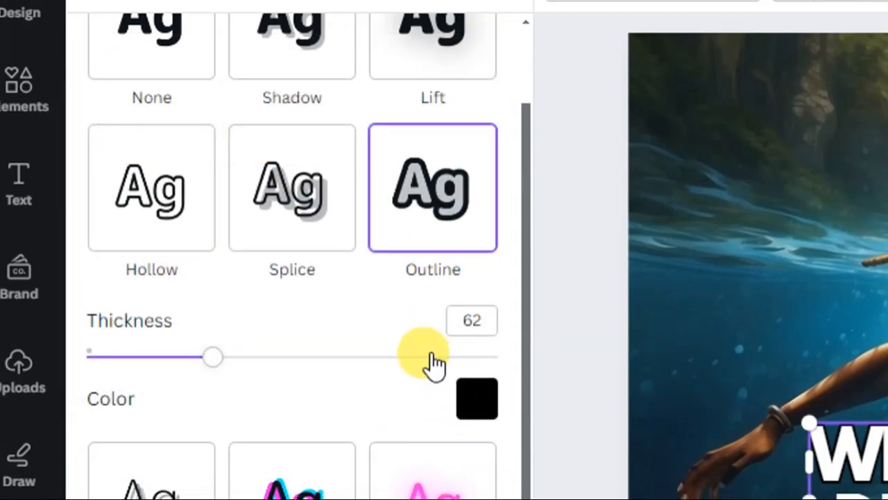
{"action": "left_click_drag", "start_coordinate": [216, 357], "coordinate": [325, 383]}
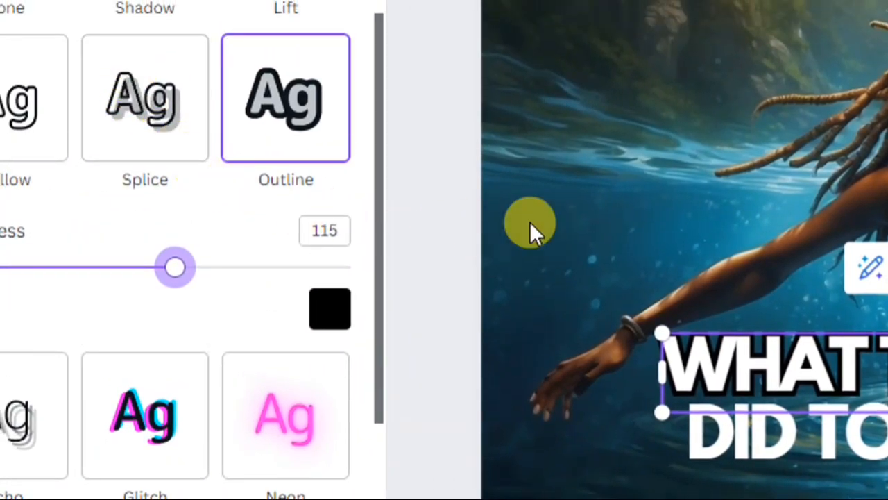
{"action": "scroll", "coordinate": [243, 81], "scroll_direction": "up", "scroll_amount": 3}
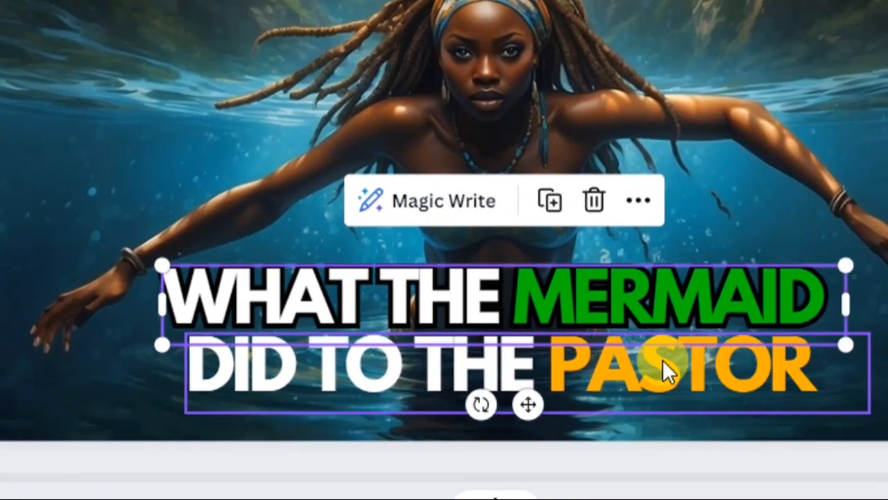
- Give the "DID TO THE PASTOR" line a thick black (#000000) Outline effect matching the first line
{"action": "left_click", "coordinate": [635, 365]}
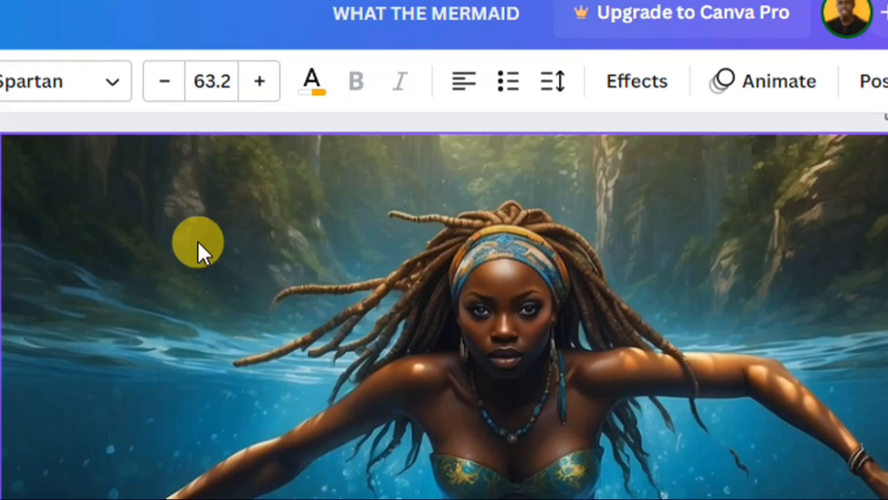
{"action": "left_click", "coordinate": [633, 83]}
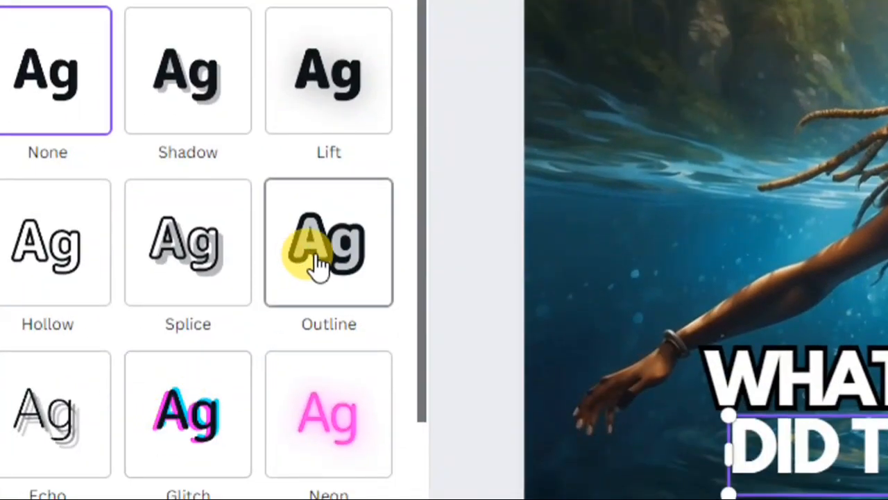
{"action": "left_click", "coordinate": [313, 263]}
{"action": "left_click", "coordinate": [373, 425]}
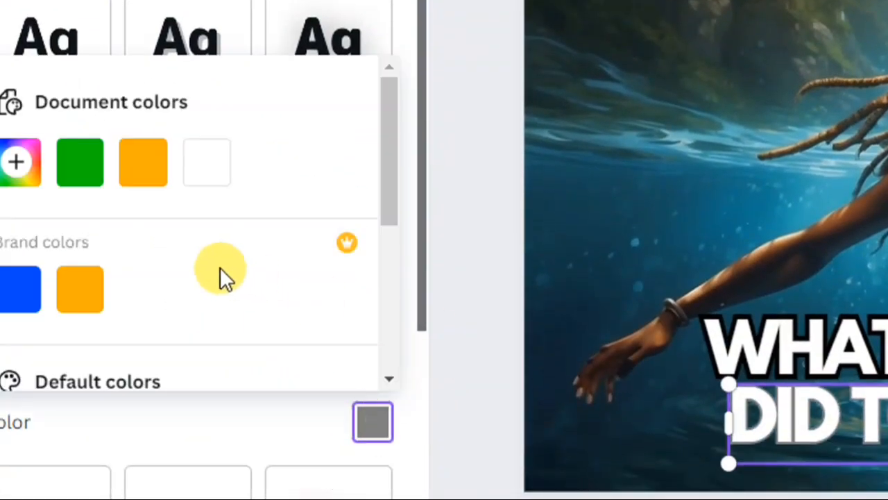
{"action": "left_click", "coordinate": [16, 160]}
{"action": "left_click_drag", "start_coordinate": [281, 318], "coordinate": [298, 396]}
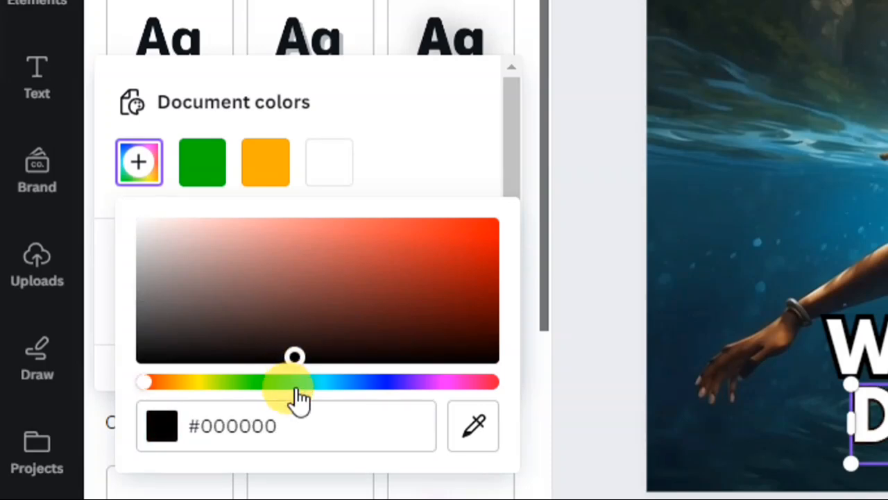
{"action": "left_click", "coordinate": [529, 325]}
{"action": "left_click_drag", "start_coordinate": [209, 390], "coordinate": [360, 401]}
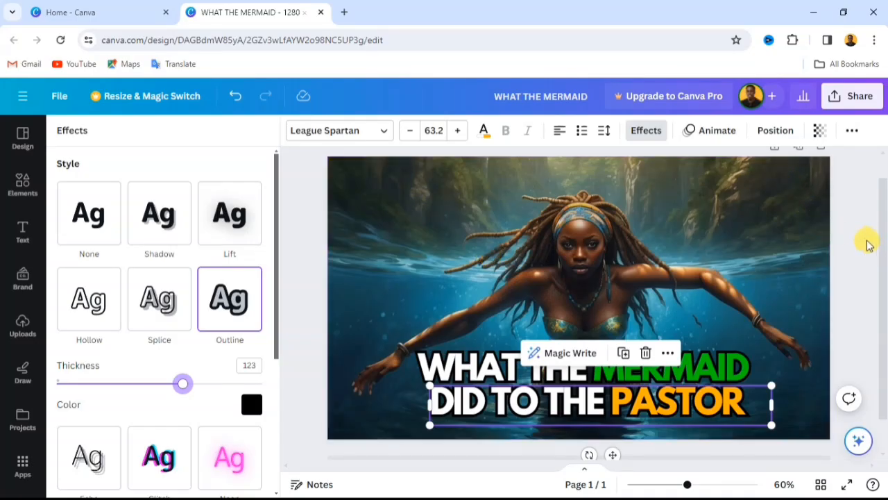
{"action": "left_click", "coordinate": [864, 244]}
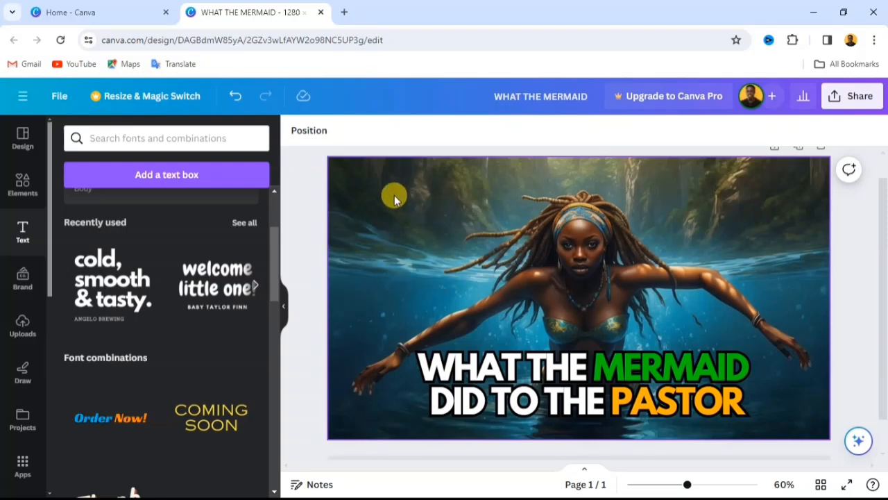
- Set the white balance temperature of the whole mermaid background photo to 23
{"action": "left_click", "coordinate": [440, 248]}
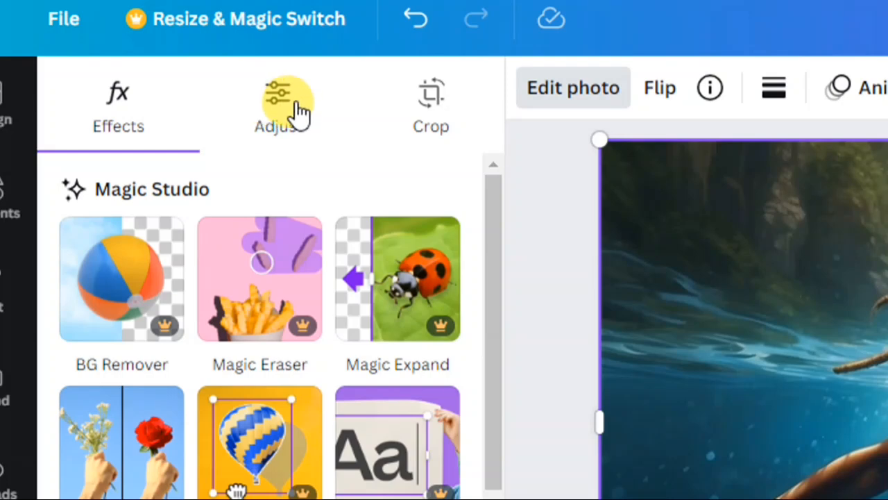
{"action": "left_click", "coordinate": [297, 111]}
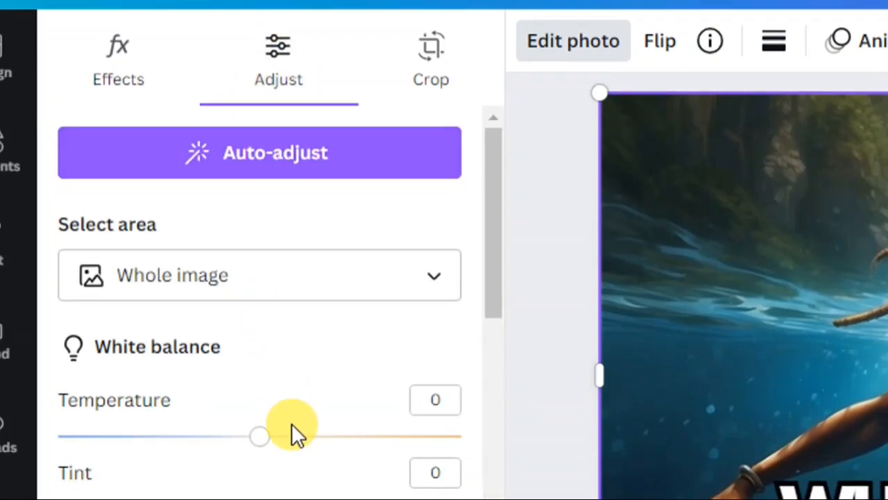
{"action": "scroll", "coordinate": [290, 434], "scroll_direction": "down", "scroll_amount": 2}
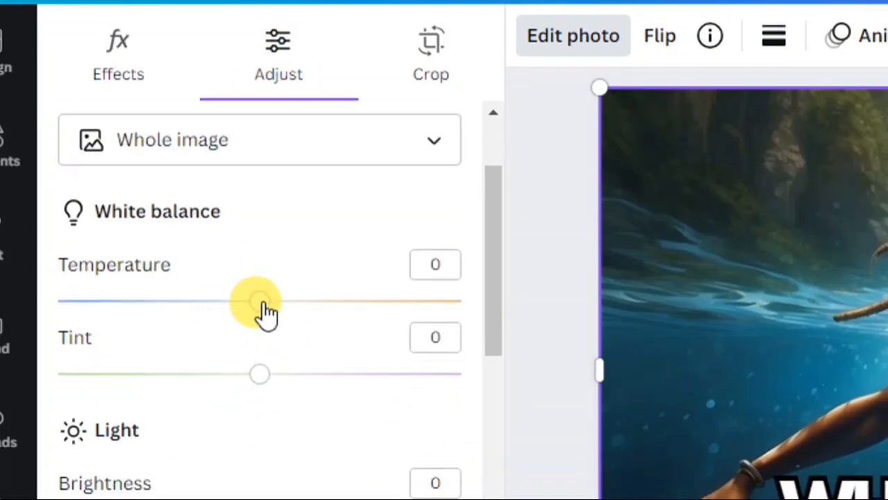
{"action": "left_click_drag", "start_coordinate": [267, 312], "coordinate": [276, 311]}
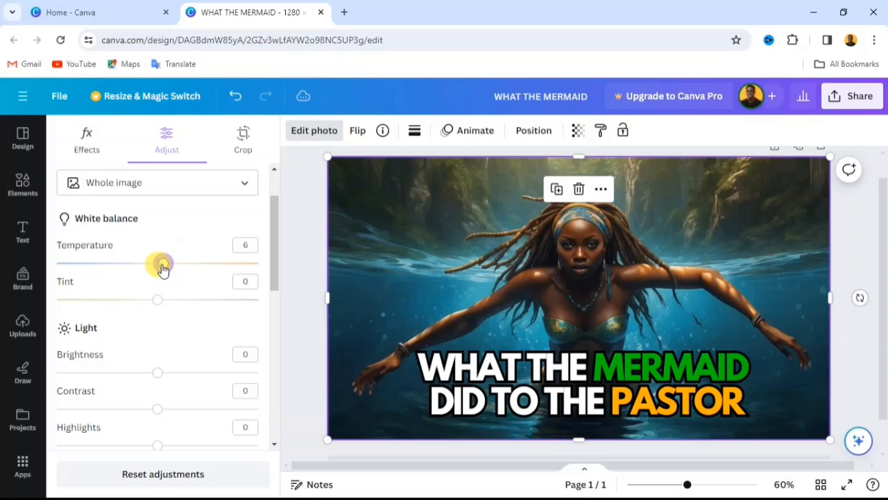
{"action": "left_click_drag", "start_coordinate": [162, 270], "coordinate": [181, 272]}
- Set the mermaid photo's brightness to 12 and its contrast to 10
{"action": "scroll", "coordinate": [165, 321], "scroll_direction": "down", "scroll_amount": 2}
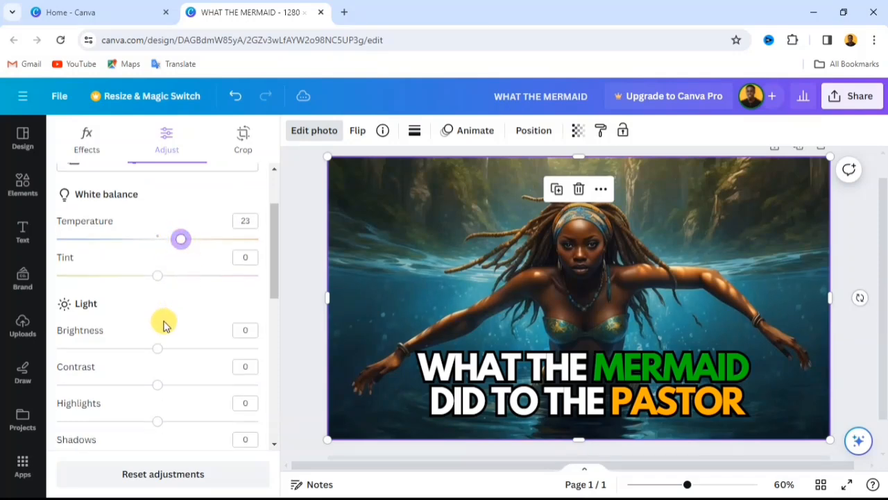
{"action": "left_click_drag", "start_coordinate": [155, 306], "coordinate": [171, 311]}
{"action": "scroll", "coordinate": [170, 337], "scroll_direction": "down", "scroll_amount": 2}
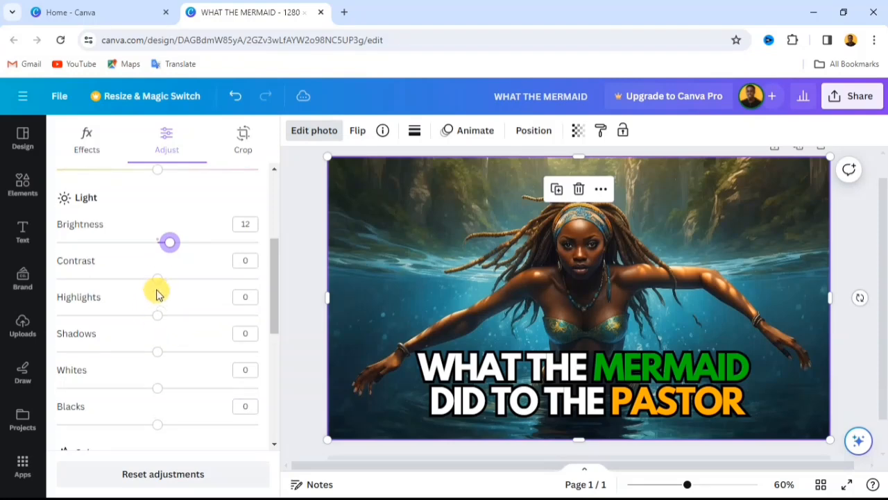
{"action": "mouse_move", "coordinate": [161, 281]}
{"action": "left_mouse_down"}
{"action": "mouse_move", "coordinate": [179, 282]}
{"action": "mouse_move", "coordinate": [142, 290]}
{"action": "mouse_move", "coordinate": [169, 292]}
{"action": "left_mouse_up"}
- Set the mermaid photo's saturation to 34 and deselect the photo
{"action": "scroll", "coordinate": [193, 308], "scroll_direction": "down", "scroll_amount": 2}
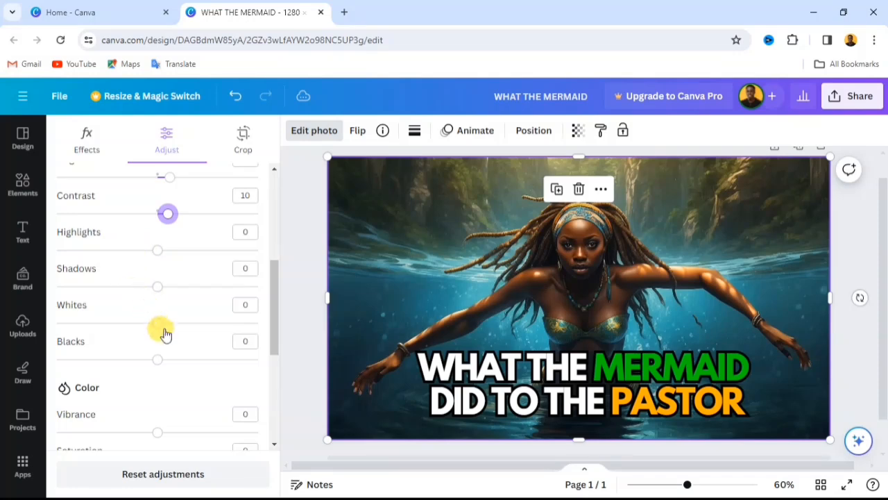
{"action": "scroll", "coordinate": [165, 357], "scroll_direction": "down", "scroll_amount": 4}
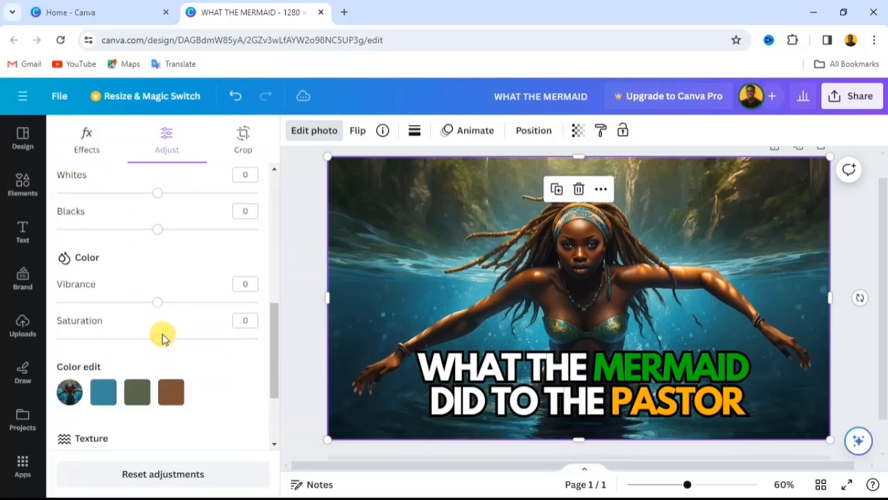
{"action": "left_click_drag", "start_coordinate": [163, 344], "coordinate": [194, 343]}
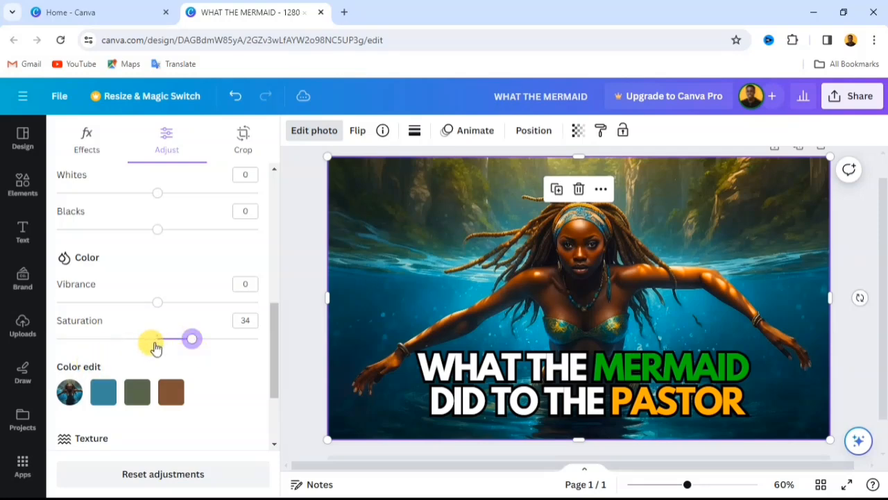
{"action": "scroll", "coordinate": [162, 346], "scroll_direction": "down", "scroll_amount": 4}
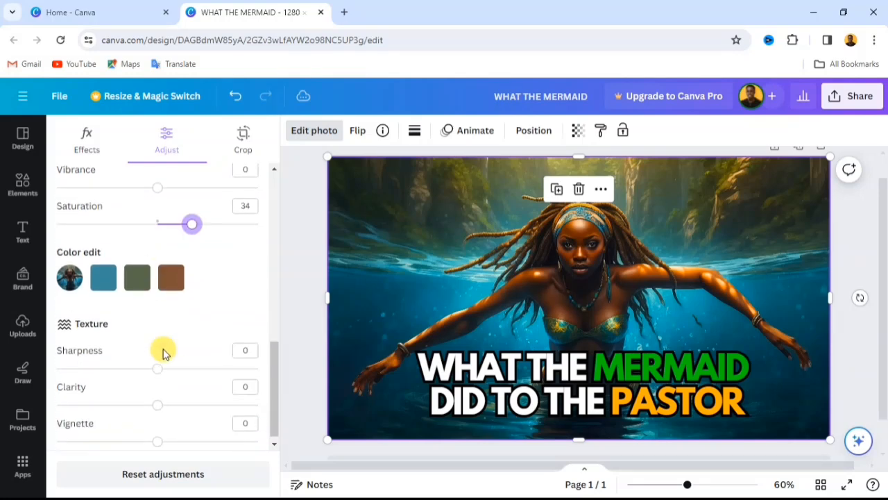
{"action": "left_click", "coordinate": [311, 248]}
{"action": "left_click", "coordinate": [852, 229]}
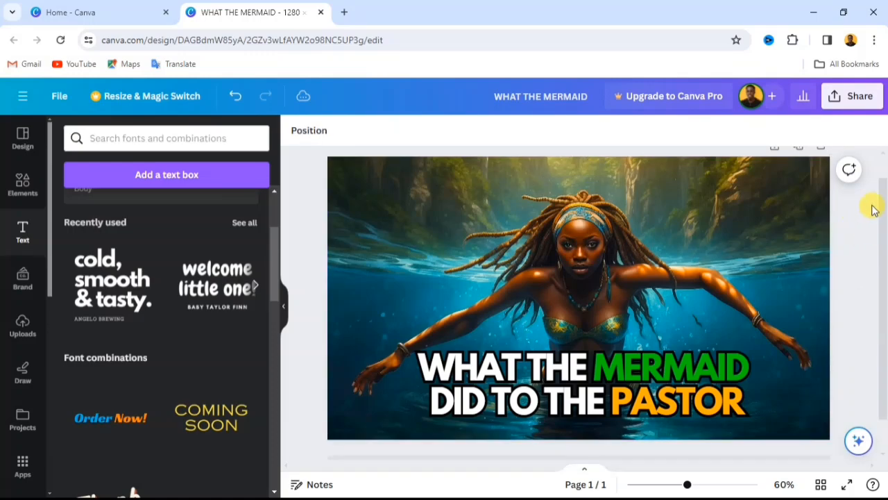
- Preview the thumbnail in full screen, return to the editor, and clear the canvas selection
{"action": "left_click", "coordinate": [846, 485]}
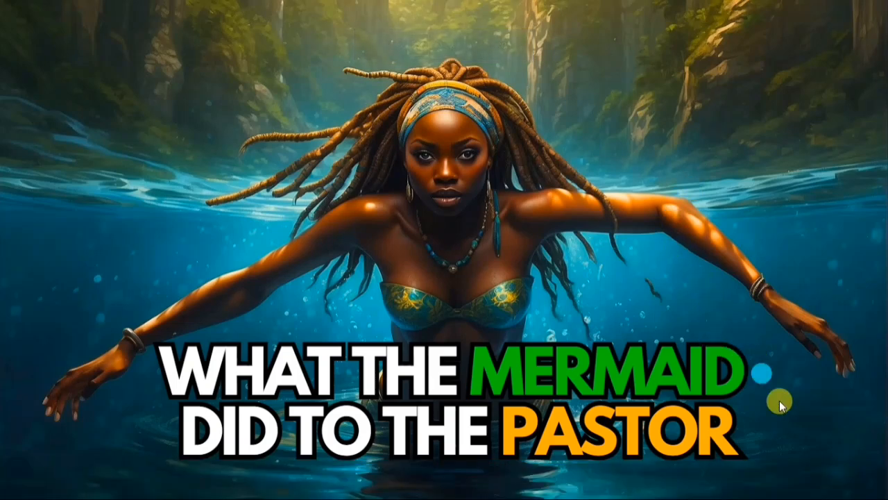
{"action": "left_click", "coordinate": [864, 480]}
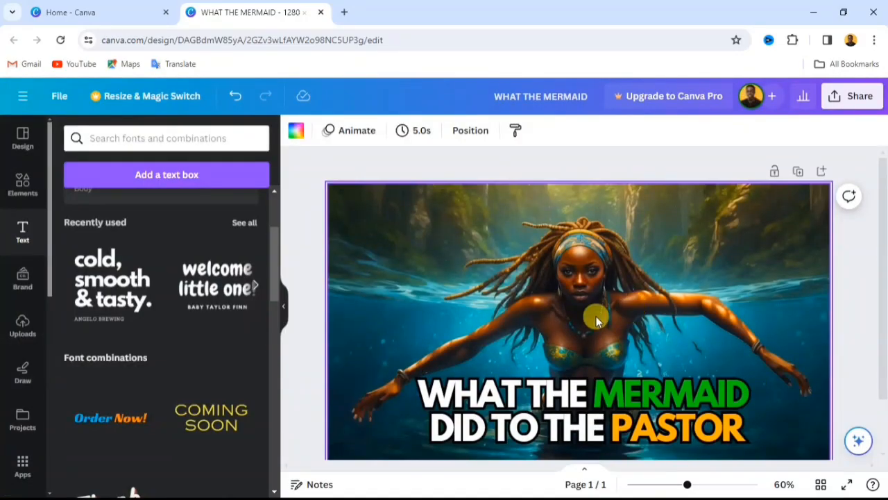
{"action": "left_click", "coordinate": [297, 202]}
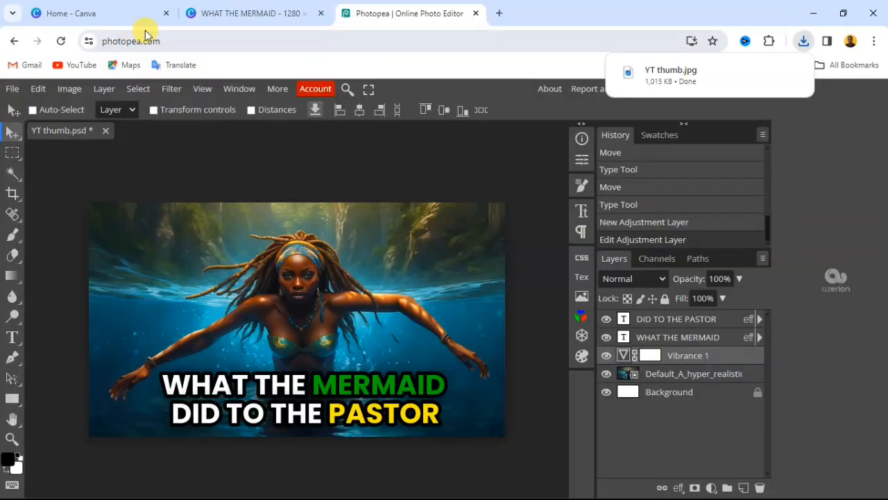
- Switch to the Canva design WHAT THE MERMAID and open its download settings
{"action": "left_click", "coordinate": [228, 10]}
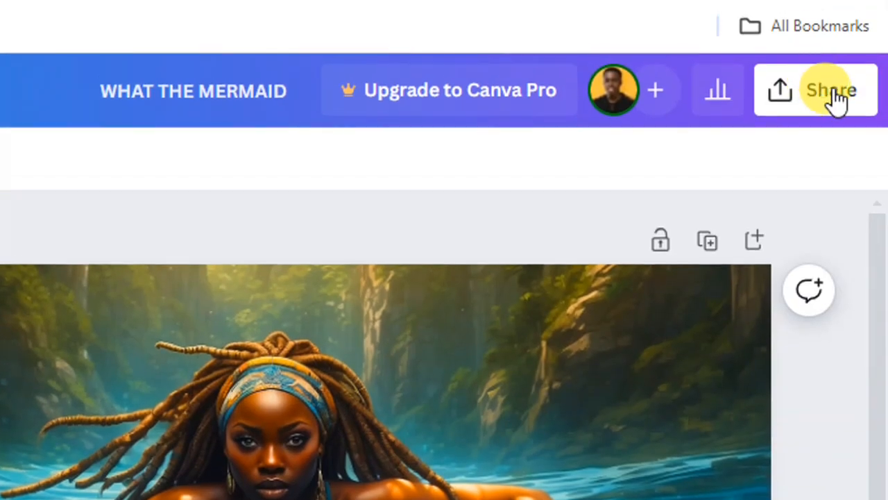
{"action": "left_click", "coordinate": [837, 99]}
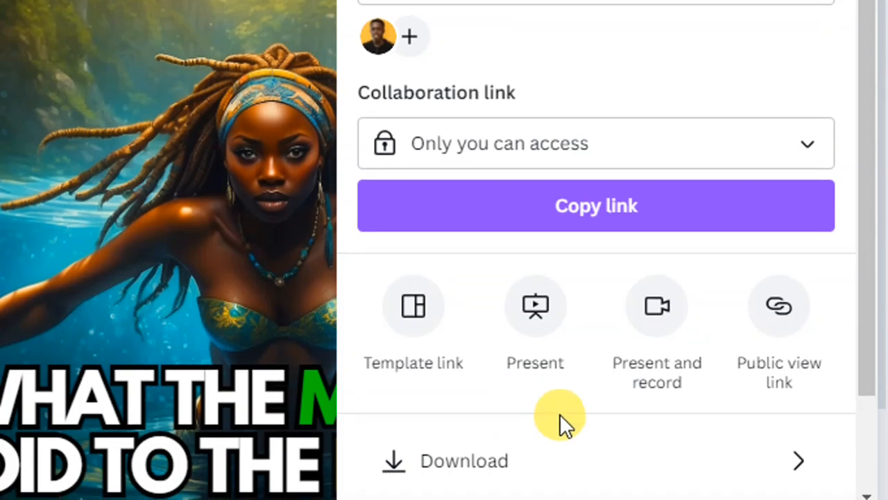
{"action": "scroll", "coordinate": [560, 420], "scroll_direction": "down", "scroll_amount": 2}
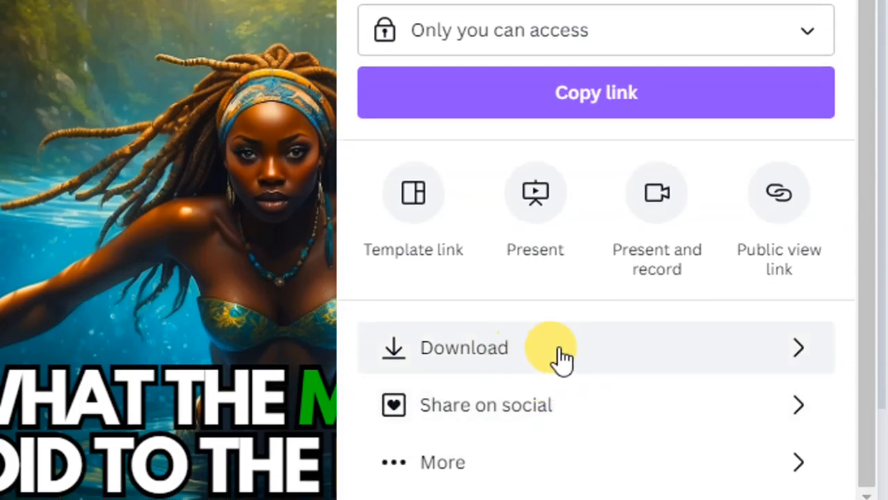
{"action": "left_click", "coordinate": [540, 358]}
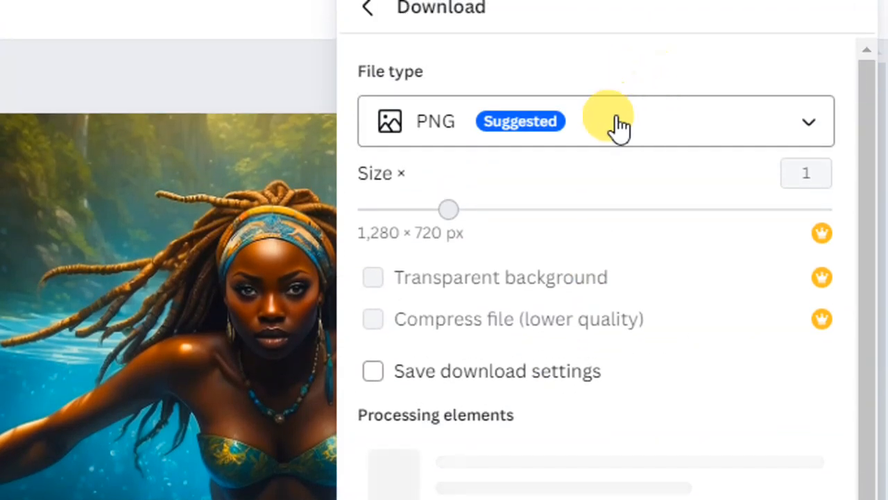
- Choose PNG as the file type and download the 1,280 × 720 px thumbnail
{"action": "left_click", "coordinate": [628, 132]}
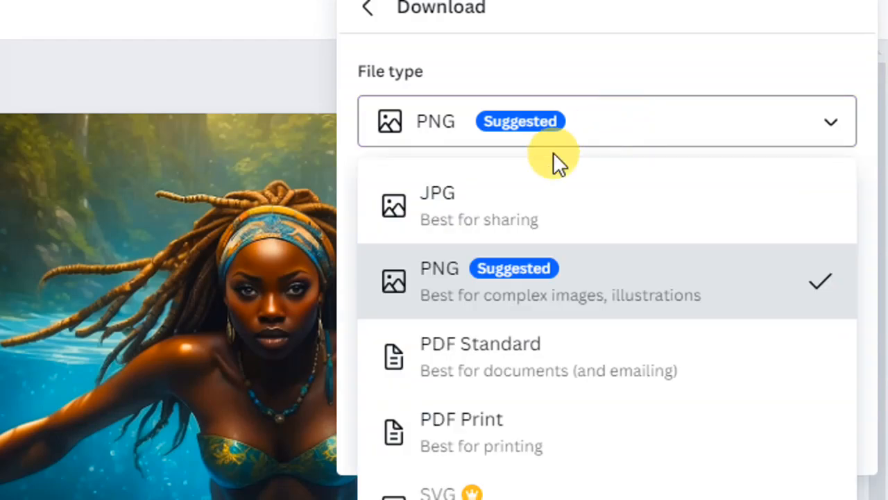
{"action": "left_click", "coordinate": [476, 222]}
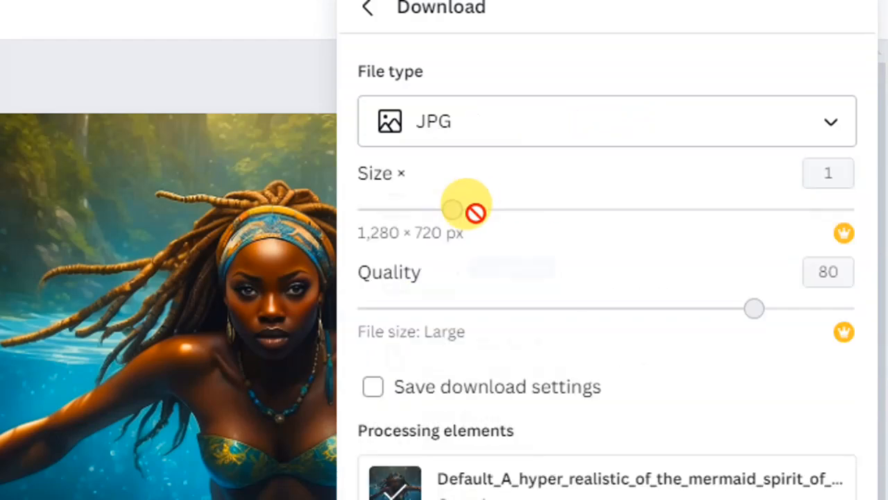
{"action": "left_click", "coordinate": [558, 139]}
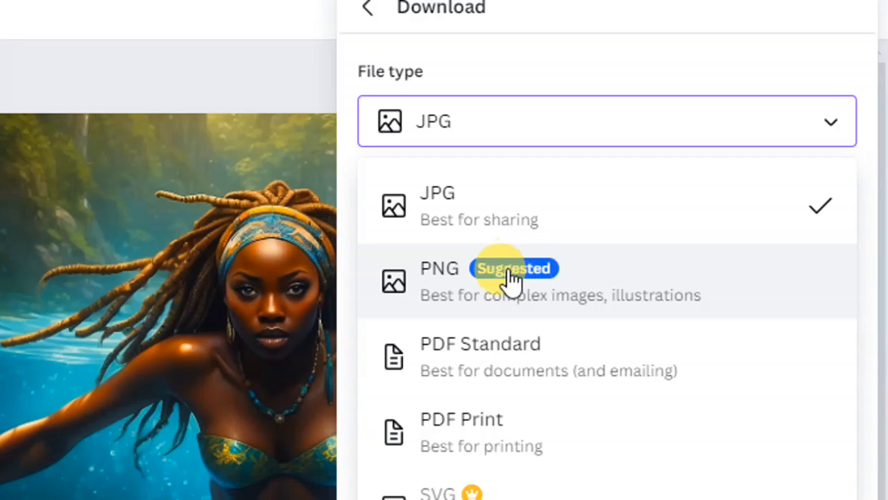
{"action": "left_click", "coordinate": [506, 284]}
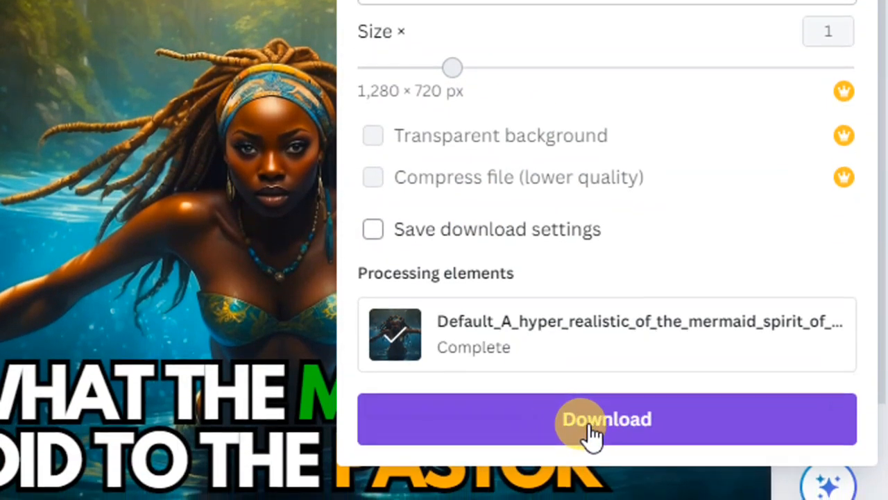
{"action": "left_click", "coordinate": [600, 433]}
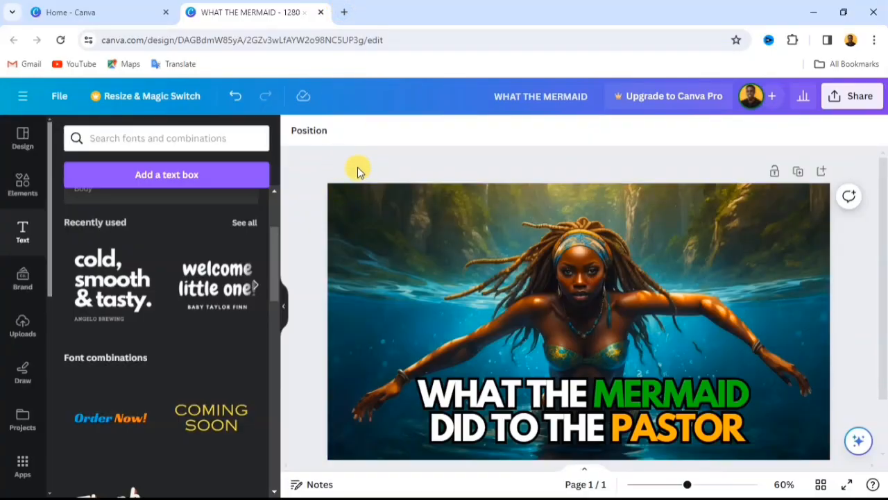
- Search Google for "photopea" in a new browser tab
{"action": "left_click", "coordinate": [345, 12]}
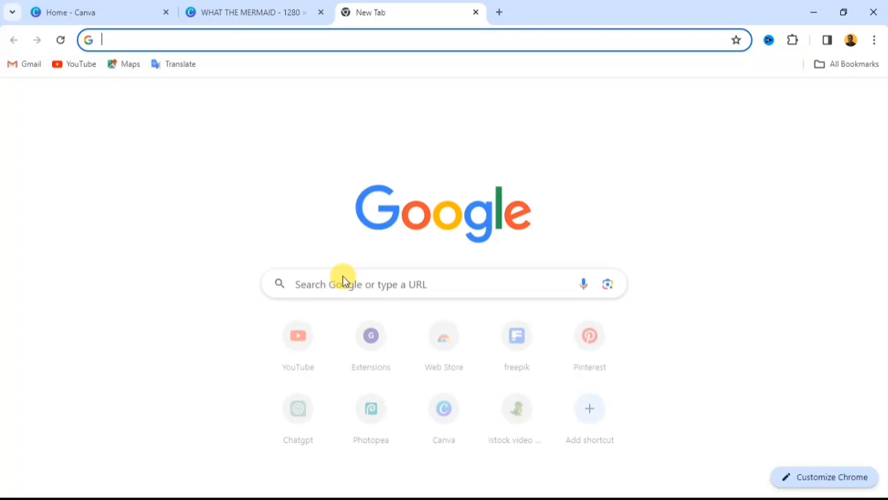
{"action": "left_click", "coordinate": [338, 282]}
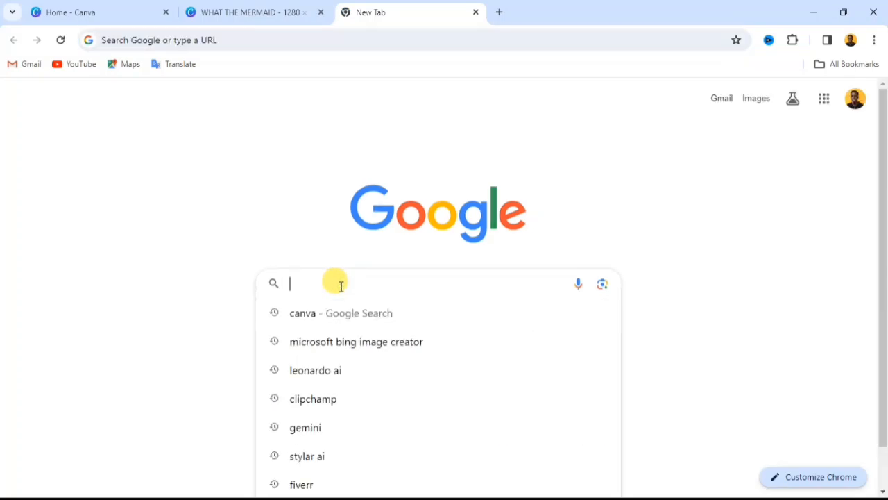
{"action": "type", "text": "photo"}
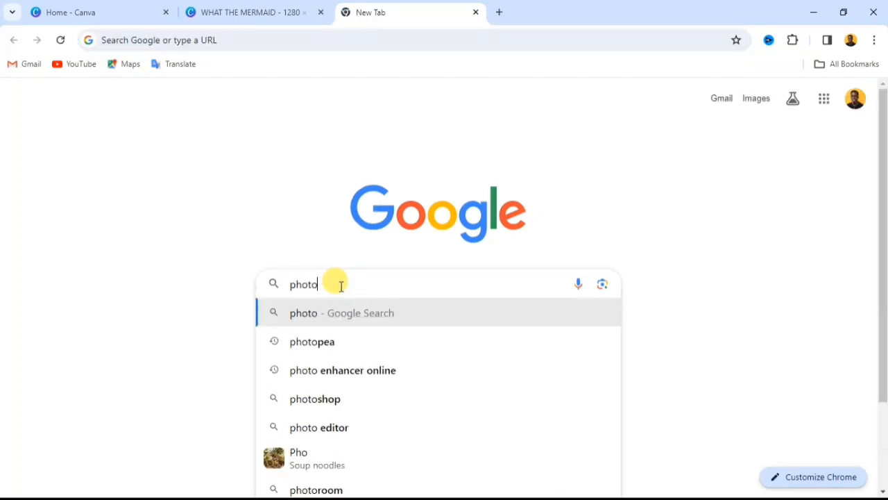
{"action": "type", "text": "pea"}
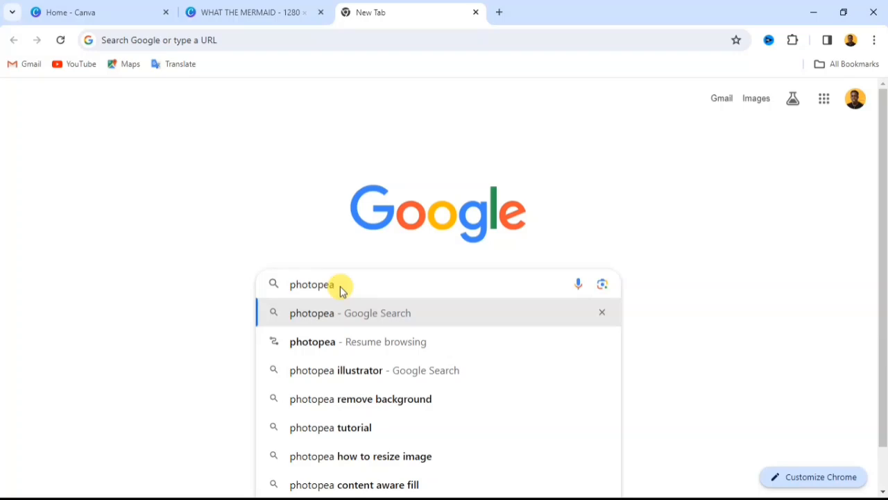
{"action": "key", "text": "Return"}
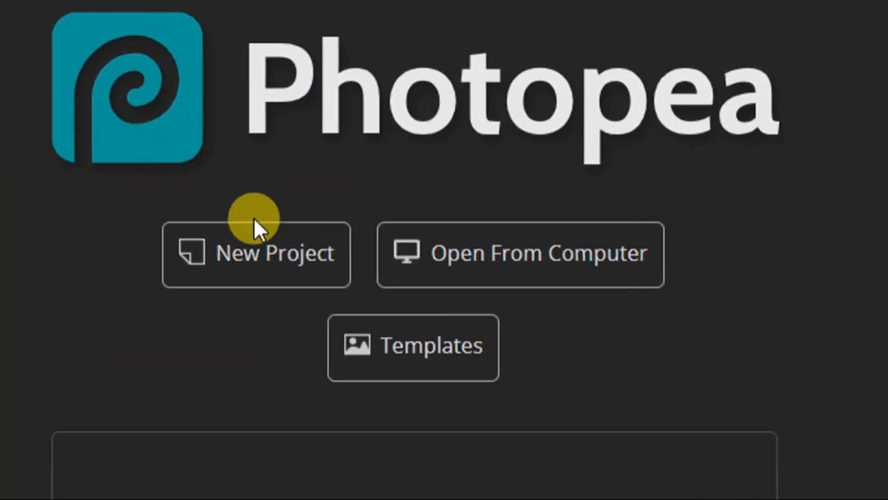
- Start a new Photopea project and name it "YT thumb"
{"action": "left_click", "coordinate": [278, 256]}
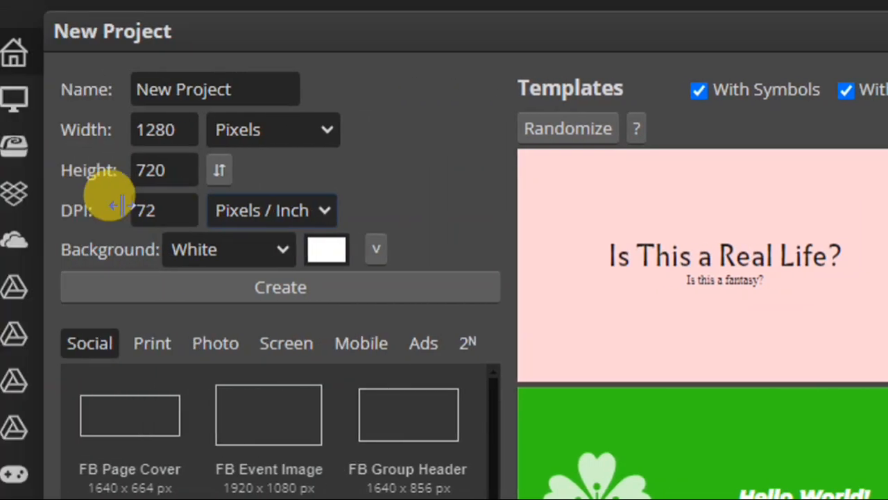
{"action": "left_click", "coordinate": [179, 95]}
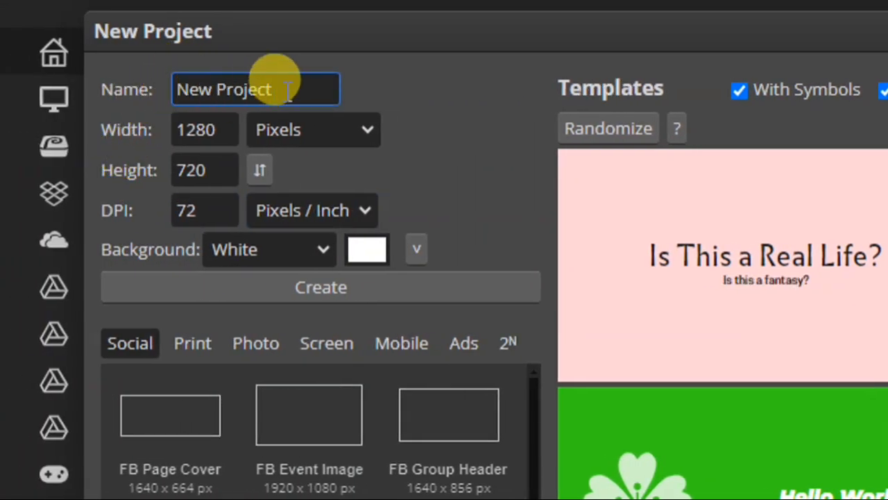
{"action": "left_click_drag", "start_coordinate": [283, 90], "coordinate": [179, 88]}
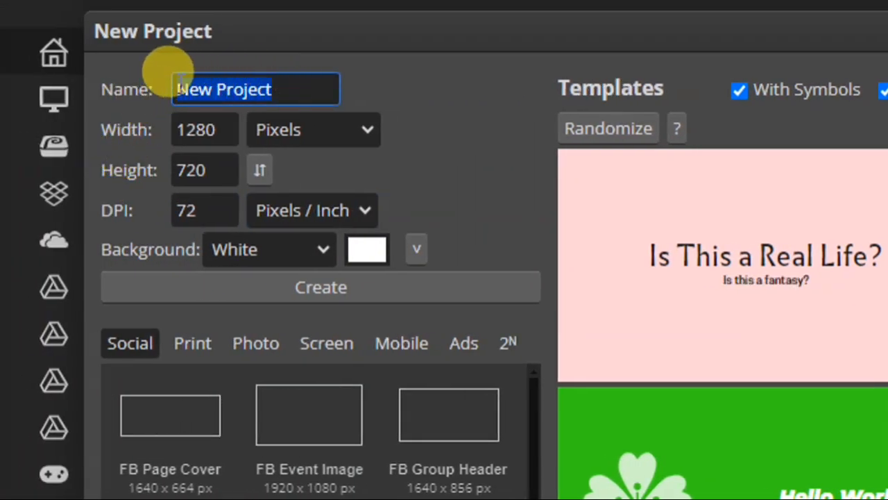
{"action": "key", "text": "BackSpace"}
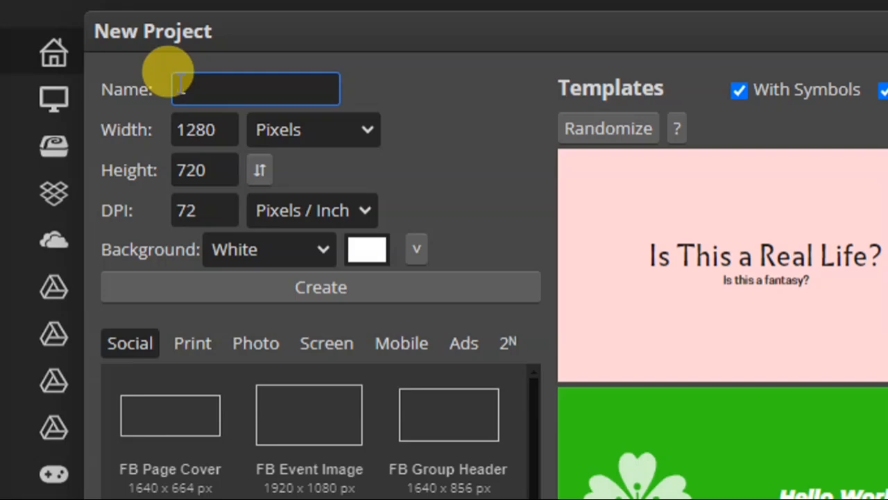
{"action": "key", "text": "BackSpace"}
{"action": "key", "text": "BackSpace"}
{"action": "key", "text": "BackSpace"}
{"action": "type", "text": "YT thumb"}
- Set the project's DPI to 250 and create the 1280 × 720 px document with a white background
{"action": "left_click", "coordinate": [208, 129]}
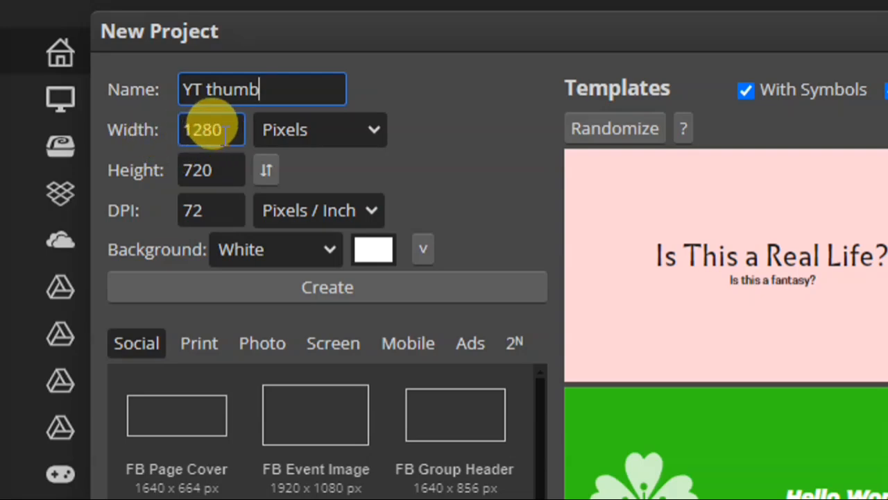
{"action": "left_click", "coordinate": [186, 168]}
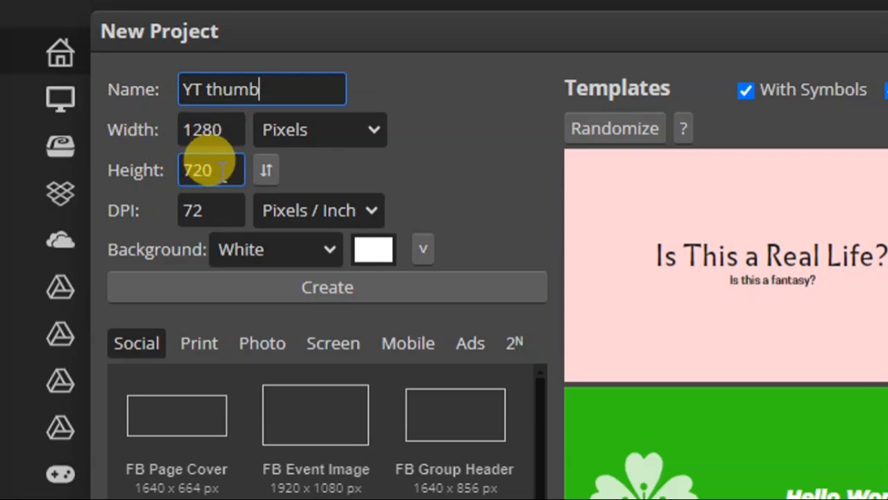
{"action": "left_click", "coordinate": [202, 131]}
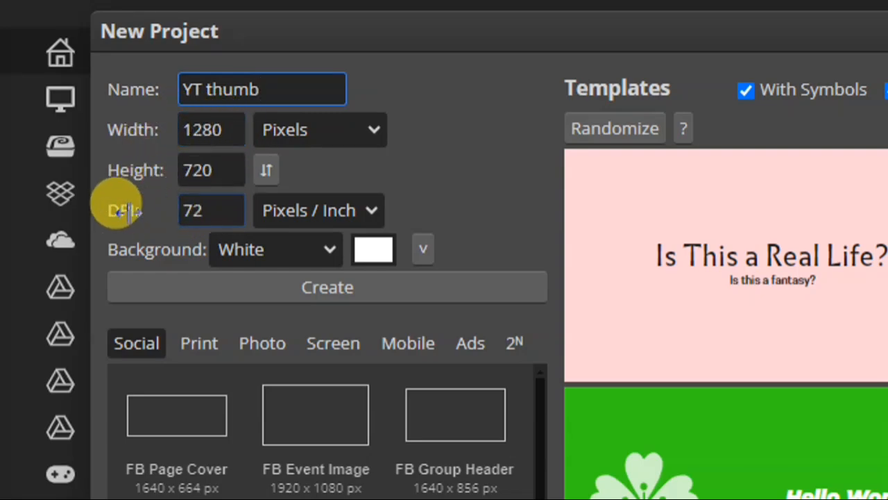
{"action": "left_click_drag", "start_coordinate": [205, 209], "coordinate": [173, 205]}
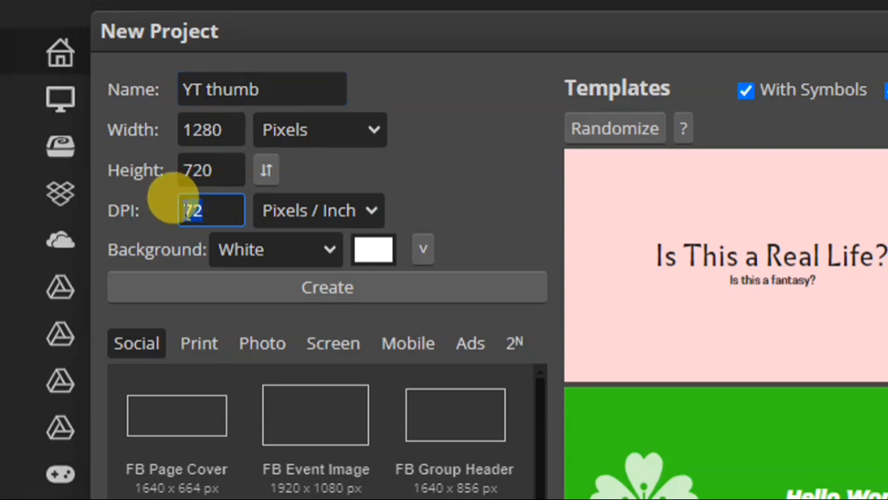
{"action": "type", "text": "250"}
{"action": "left_click", "coordinate": [442, 204]}
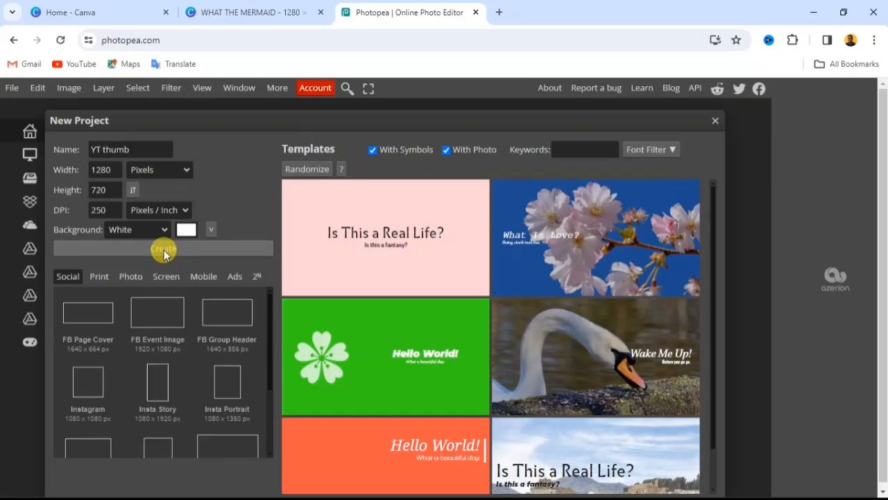
{"action": "left_click", "coordinate": [328, 289]}
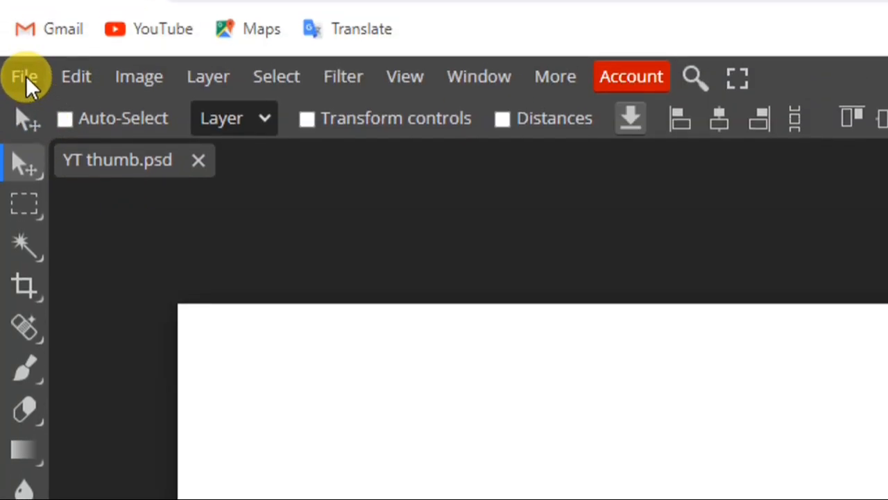
- Place the image Default_A_hyper_realistic_of_the_mermaid_spirit_of_African_fol_1 from the Downloads folder onto the canvas and confirm its placement
{"action": "left_click", "coordinate": [26, 78]}
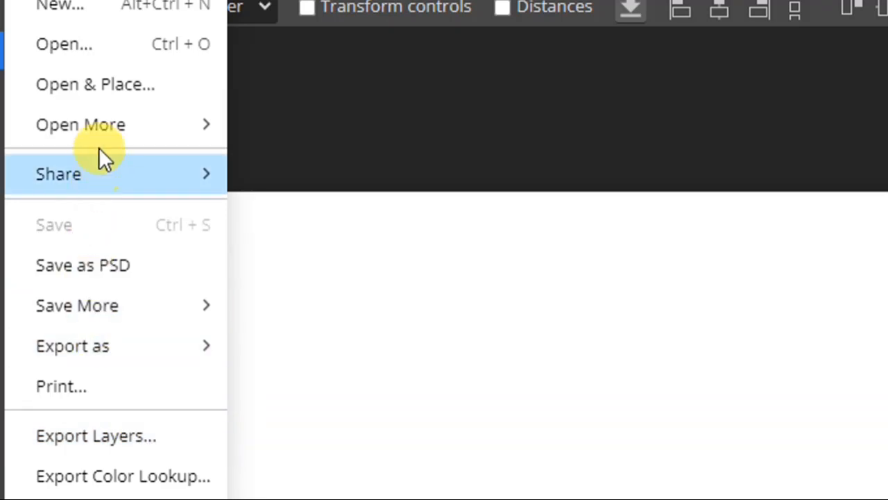
{"action": "mouse_move", "coordinate": [120, 131]}
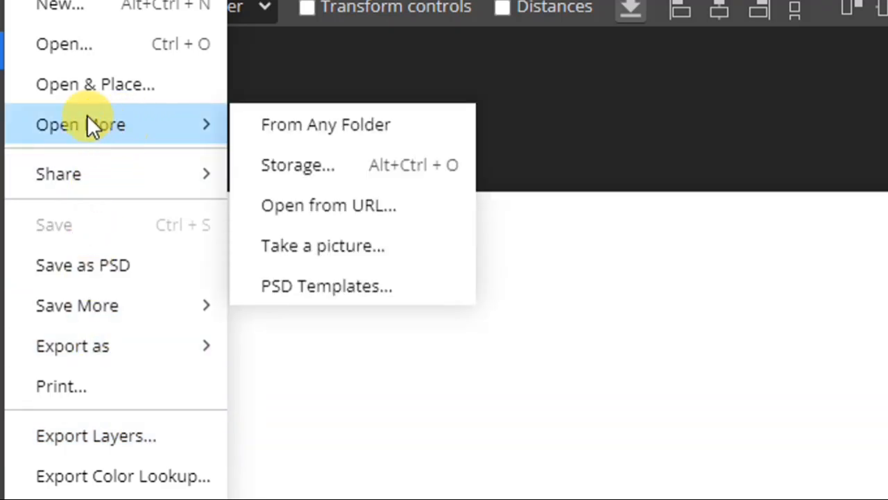
{"action": "left_click", "coordinate": [91, 85]}
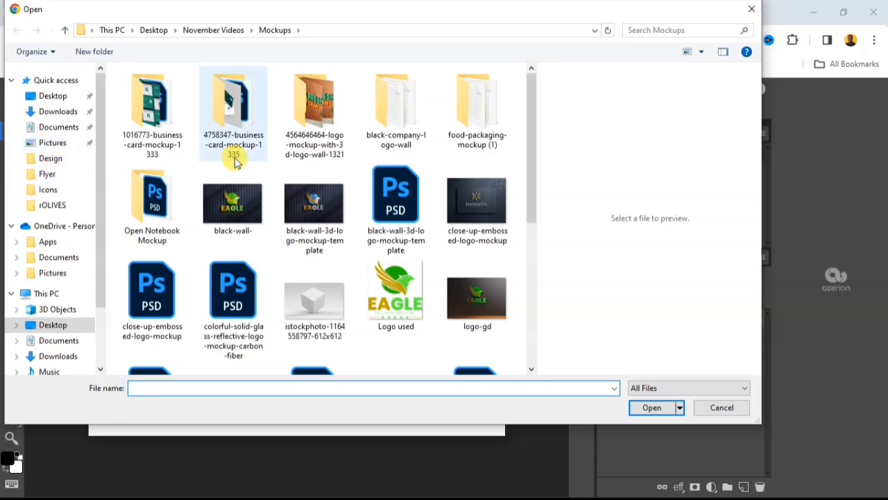
{"action": "left_click", "coordinate": [59, 112]}
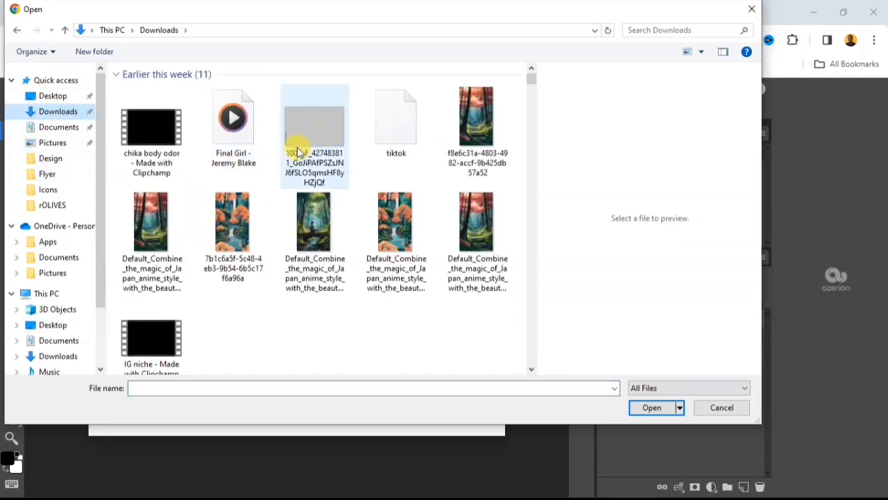
{"action": "scroll", "coordinate": [297, 236], "scroll_direction": "down", "scroll_amount": 3}
{"action": "scroll", "coordinate": [297, 238], "scroll_direction": "down", "scroll_amount": 3}
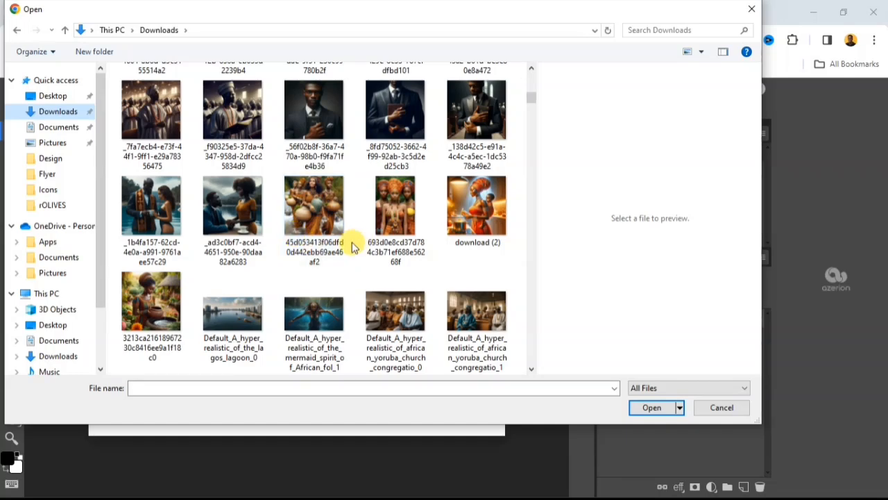
{"action": "scroll", "coordinate": [323, 235], "scroll_direction": "down", "scroll_amount": 3}
{"action": "left_click", "coordinate": [328, 134]}
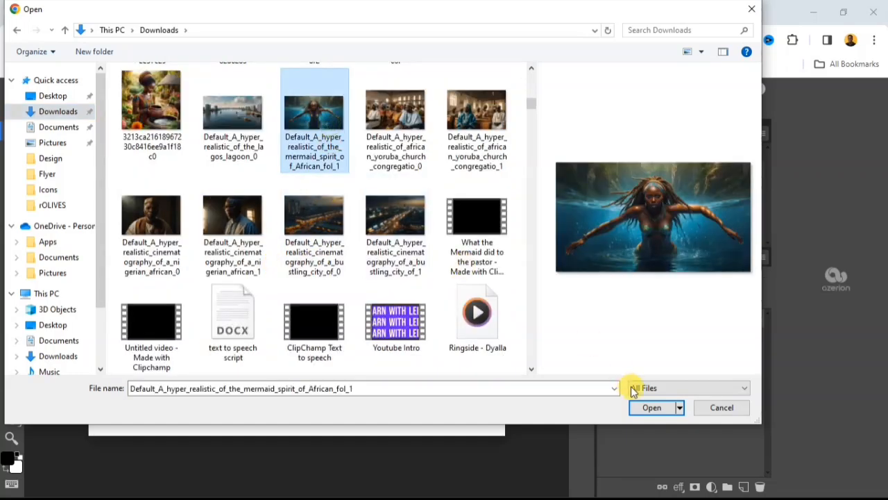
{"action": "left_click", "coordinate": [652, 408]}
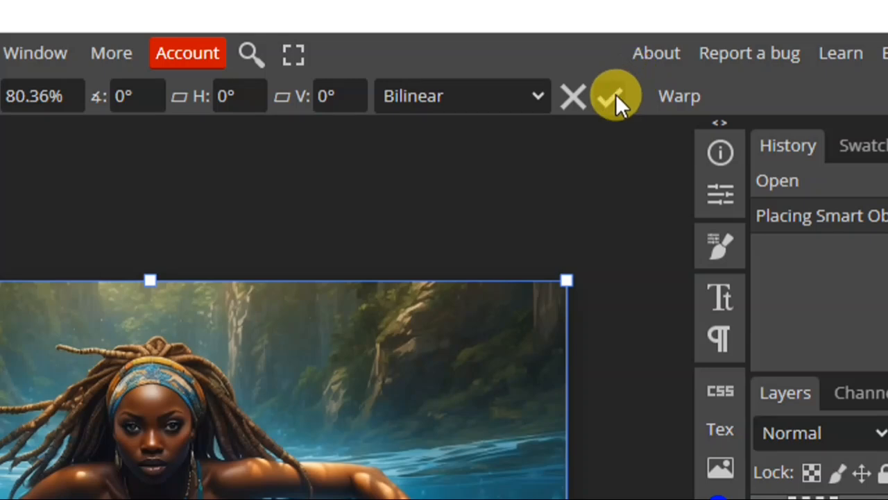
{"action": "left_click", "coordinate": [609, 96]}
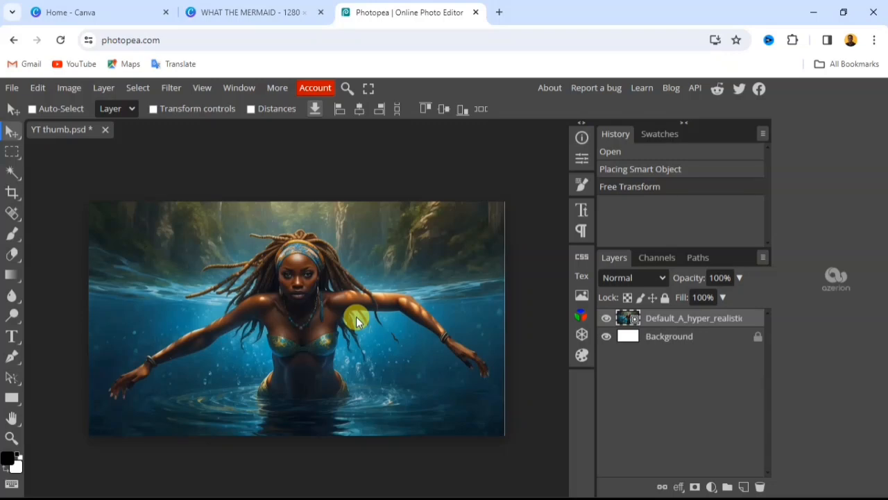
- Move the mermaid image sideways and back over the canvas, and turn on its transform controls
{"action": "left_click_drag", "start_coordinate": [420, 318], "coordinate": [382, 323]}
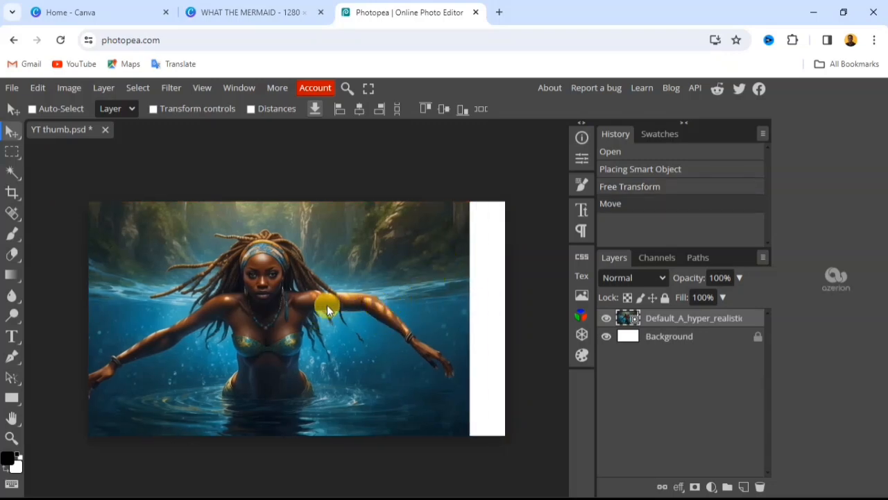
{"action": "left_click_drag", "start_coordinate": [279, 280], "coordinate": [318, 281]}
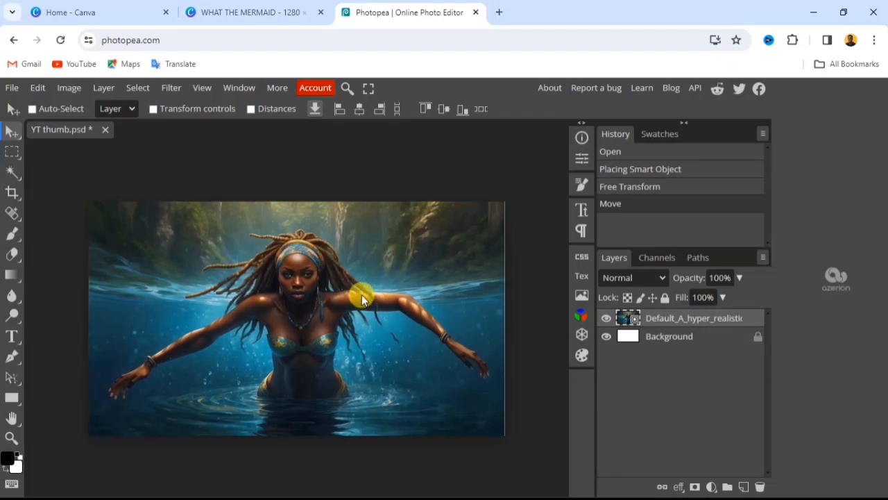
{"action": "left_click", "coordinate": [156, 110]}
{"action": "left_click_drag", "start_coordinate": [505, 202], "coordinate": [454, 250]}
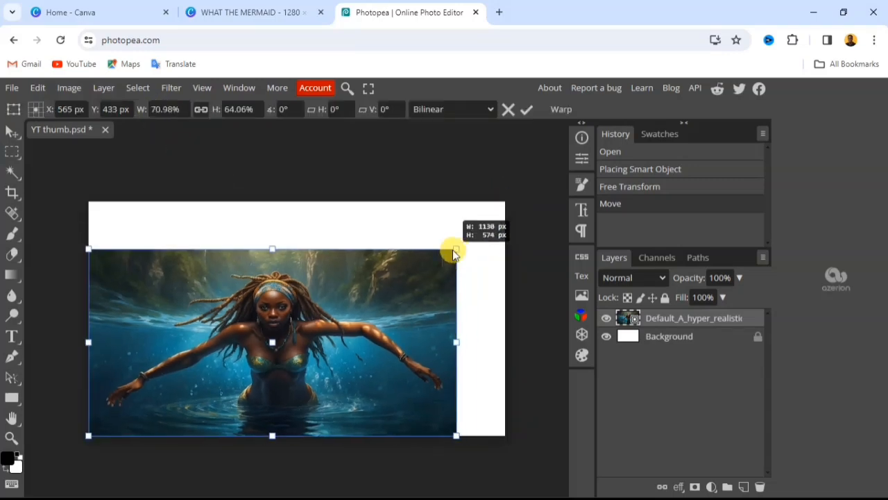
{"action": "left_click_drag", "start_coordinate": [363, 328], "coordinate": [376, 318]}
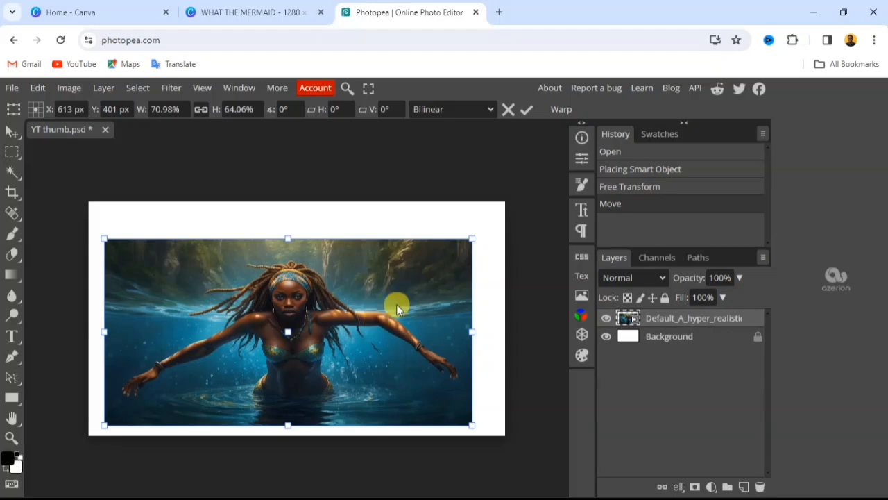
{"action": "key", "text": "ctrl+z"}
- Scale the mermaid image proportionally, fit it to the full canvas, apply the transform and turn off the transform controls
{"action": "left_click_drag", "start_coordinate": [505, 202], "coordinate": [399, 259]}
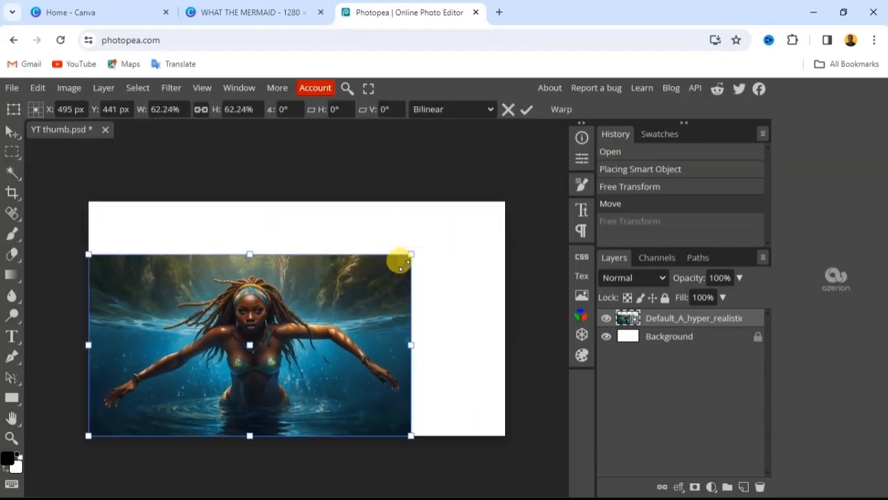
{"action": "left_click_drag", "start_coordinate": [353, 324], "coordinate": [363, 319]}
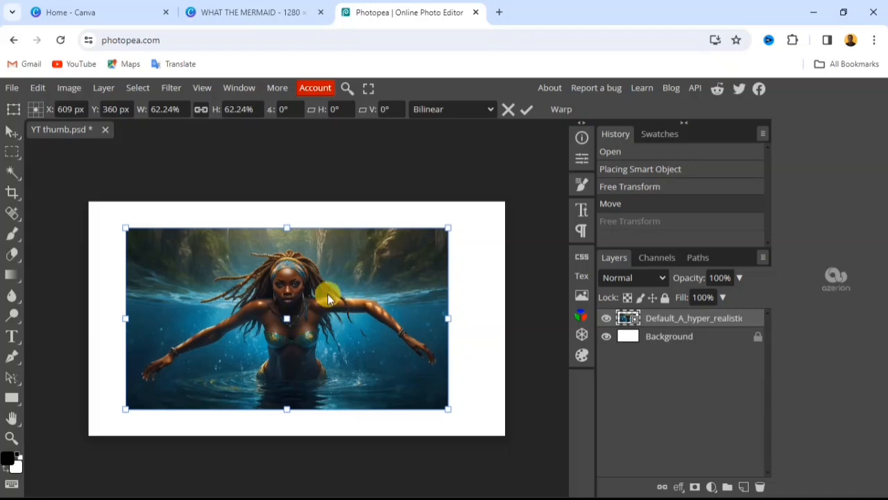
{"action": "left_click_drag", "start_coordinate": [446, 227], "coordinate": [492, 205]}
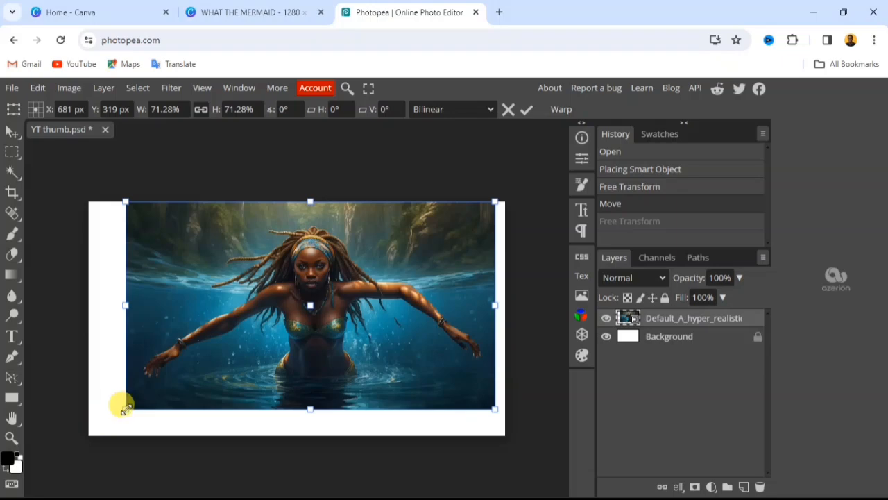
{"action": "left_click_drag", "start_coordinate": [125, 409], "coordinate": [88, 431]}
{"action": "left_click_drag", "start_coordinate": [488, 427], "coordinate": [504, 436]}
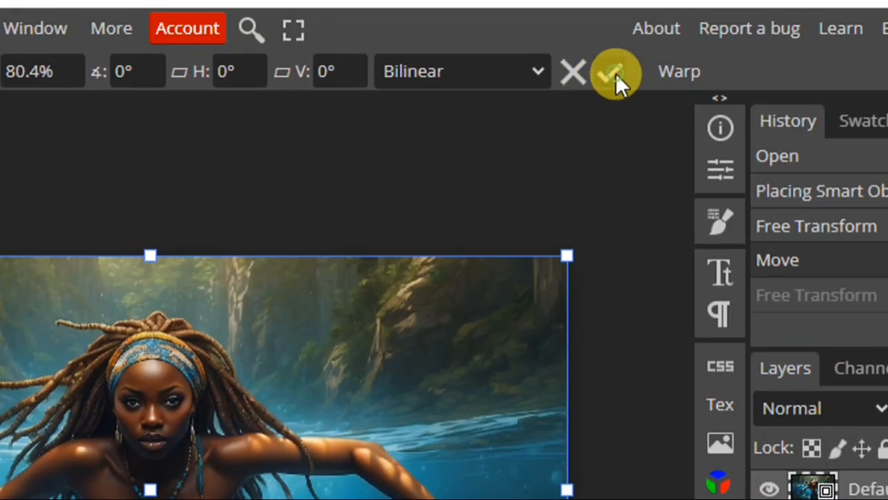
{"action": "left_click", "coordinate": [615, 72]}
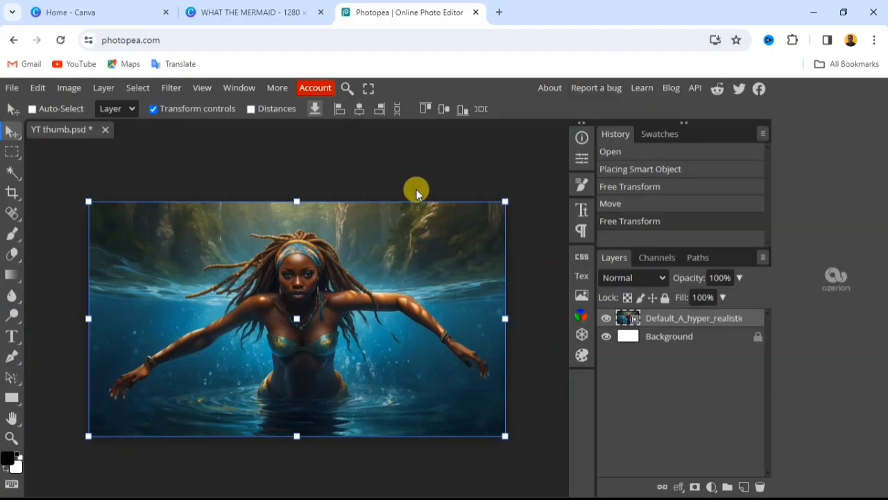
{"action": "left_click", "coordinate": [153, 108]}
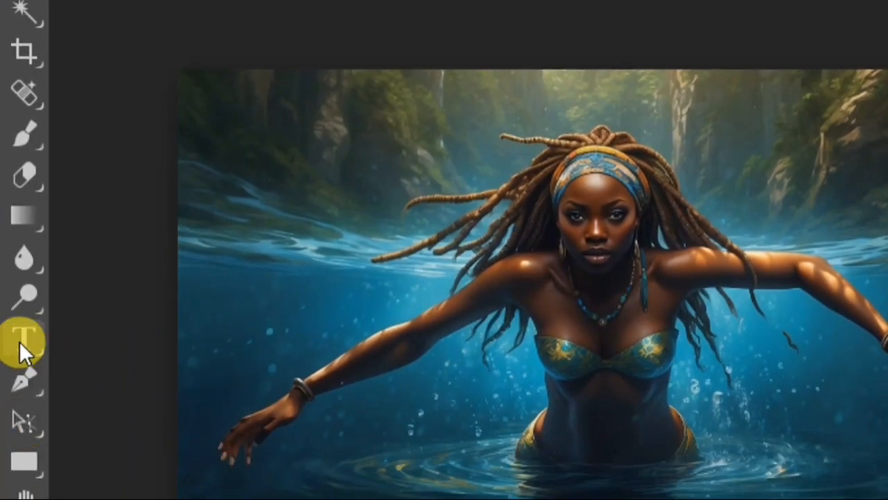
- Add the text "WHAT THE MERMAID" across the middle of the mermaid image and commit it
{"action": "left_click", "coordinate": [23, 339]}
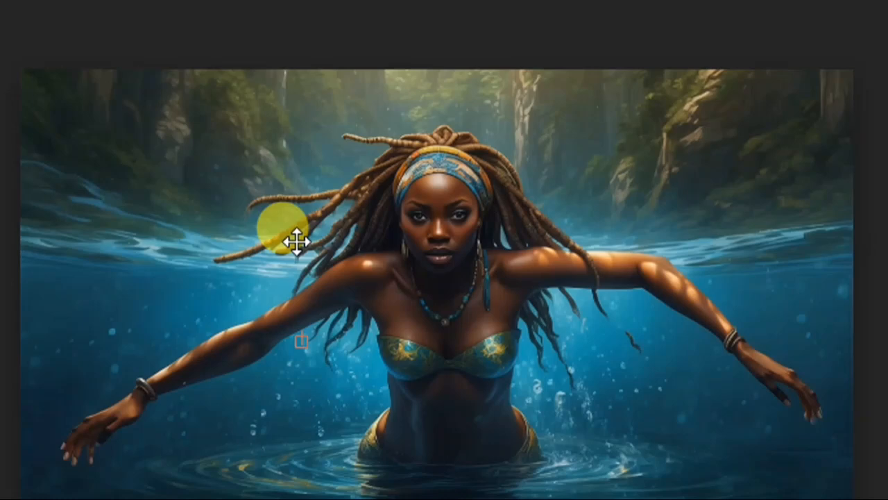
{"action": "type", "text": "WHAT THE MERM"}
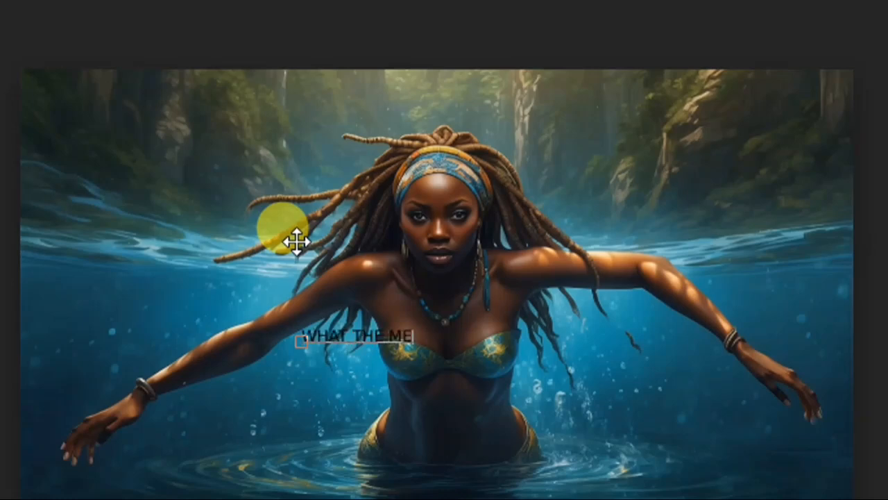
{"action": "type", "text": "AID"}
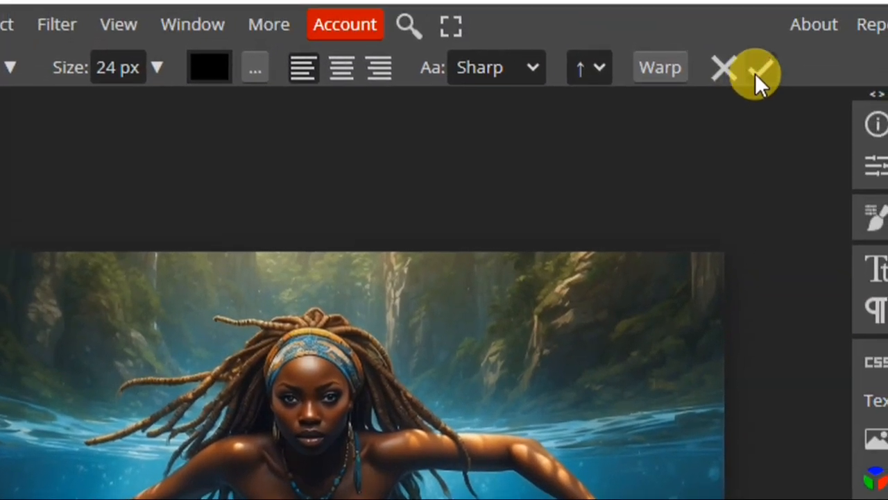
{"action": "left_click", "coordinate": [755, 73]}
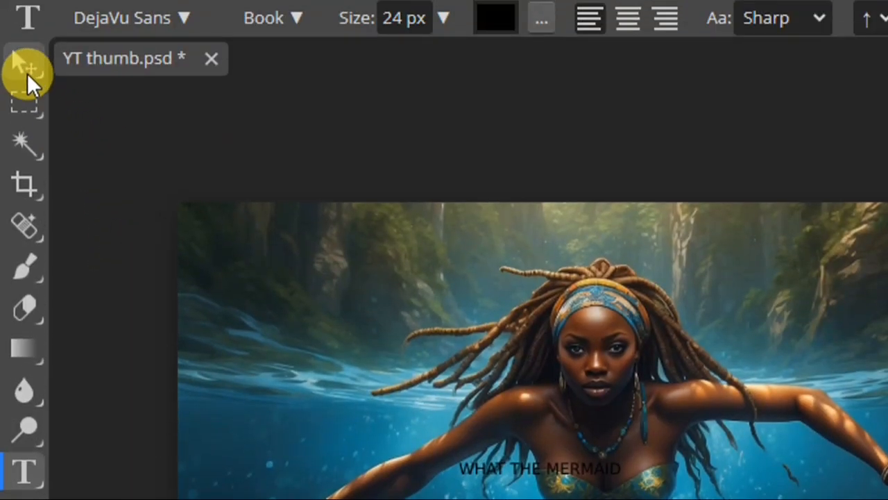
- Place the "WHAT THE MERMAID" text below the mermaid's waist and enlarge it proportionally to about 357%, then hide the transform controls
{"action": "left_click", "coordinate": [26, 73]}
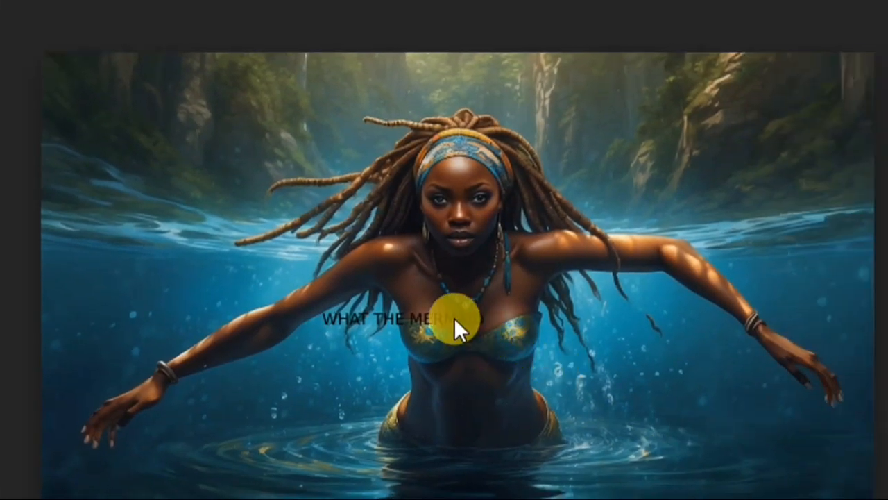
{"action": "left_click_drag", "start_coordinate": [454, 317], "coordinate": [500, 383]}
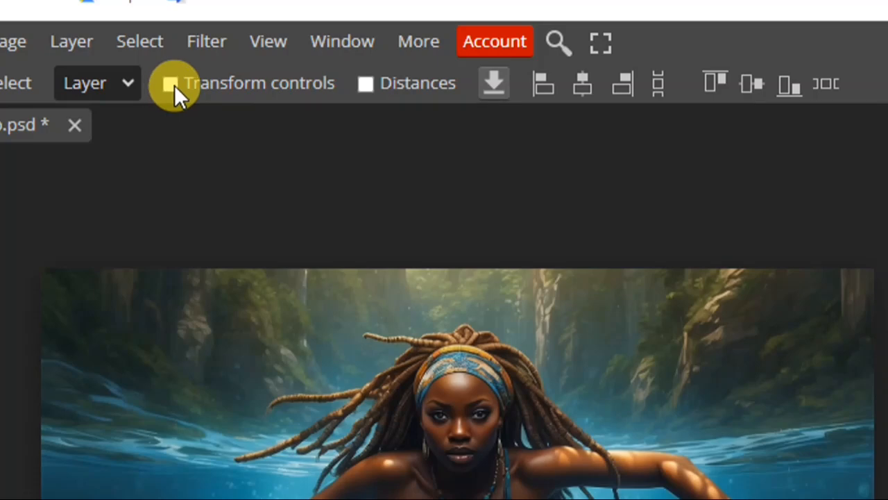
{"action": "left_click", "coordinate": [171, 84]}
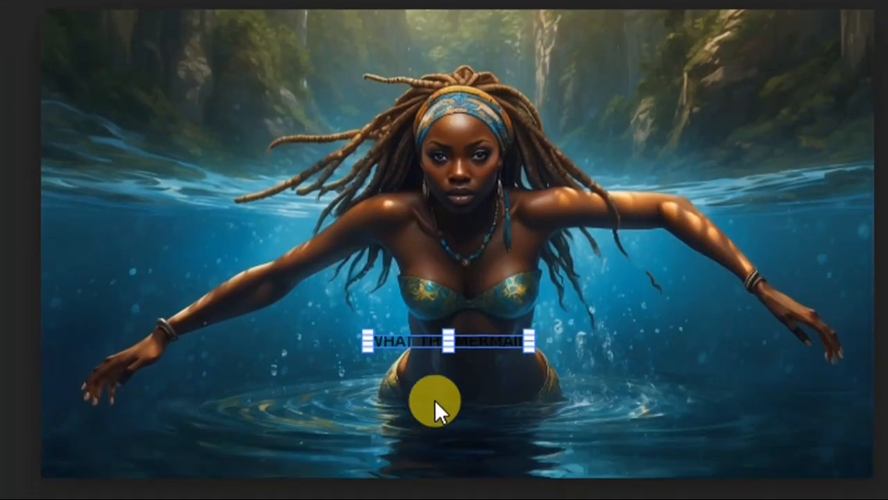
{"action": "left_click_drag", "start_coordinate": [531, 325], "coordinate": [719, 272]}
{"action": "left_click_drag", "start_coordinate": [363, 306], "coordinate": [142, 214]}
{"action": "left_click_drag", "start_coordinate": [455, 337], "coordinate": [528, 372]}
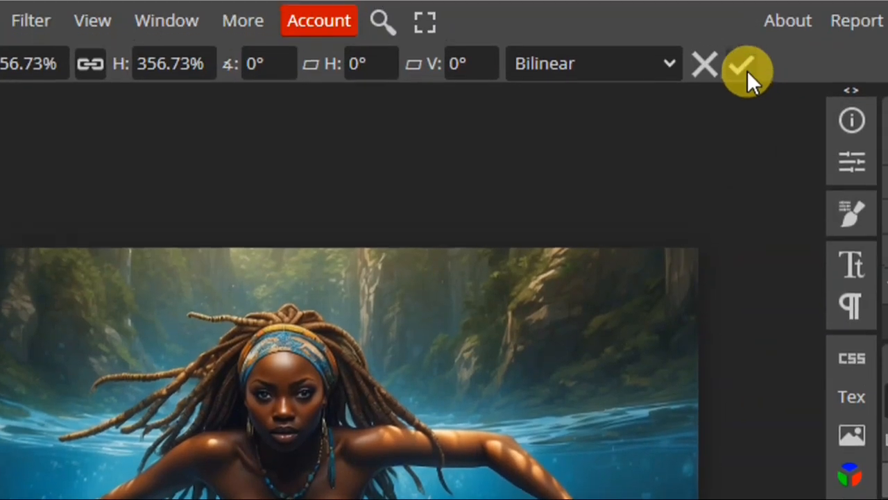
{"action": "left_click", "coordinate": [741, 72]}
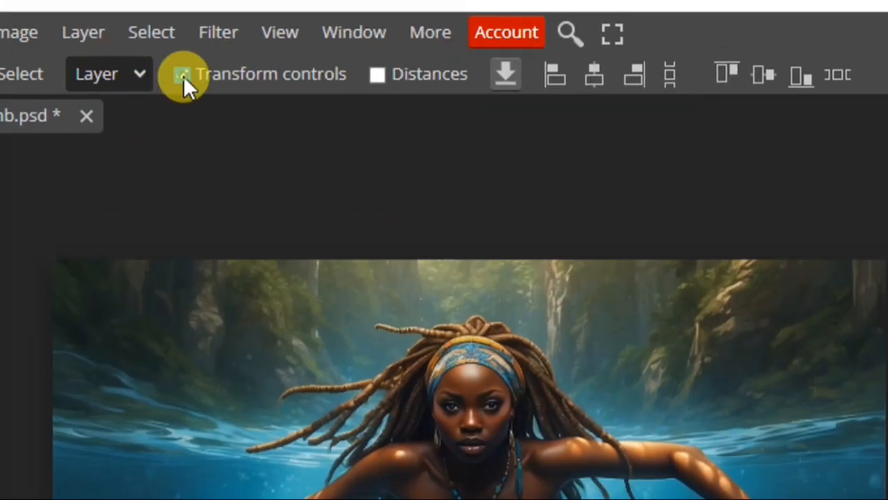
{"action": "left_click", "coordinate": [182, 75]}
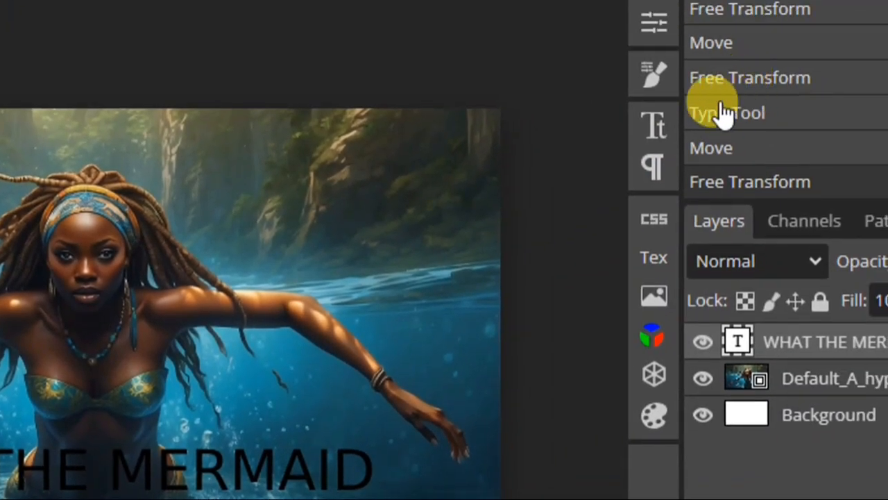
- Set the color of the "WHAT THE MERMAID" text to white (RGB 255, 255, 255)
{"action": "left_click", "coordinate": [656, 126]}
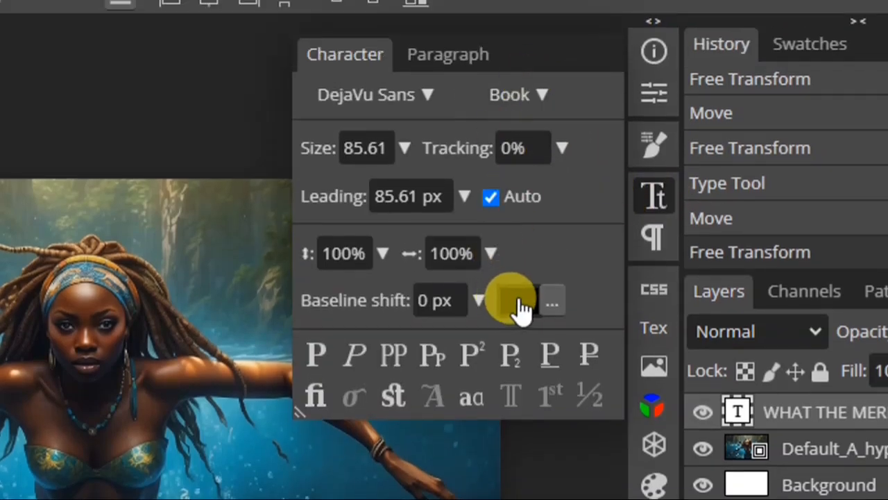
{"action": "left_click", "coordinate": [517, 302]}
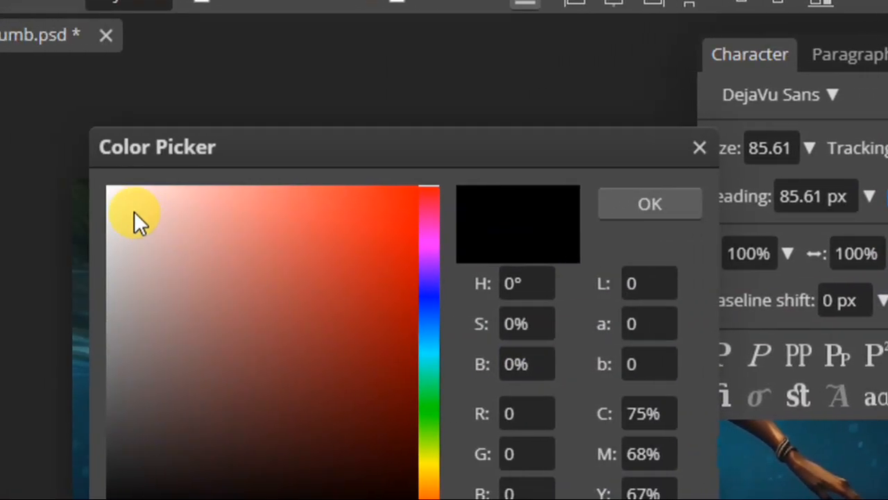
{"action": "left_click", "coordinate": [139, 179]}
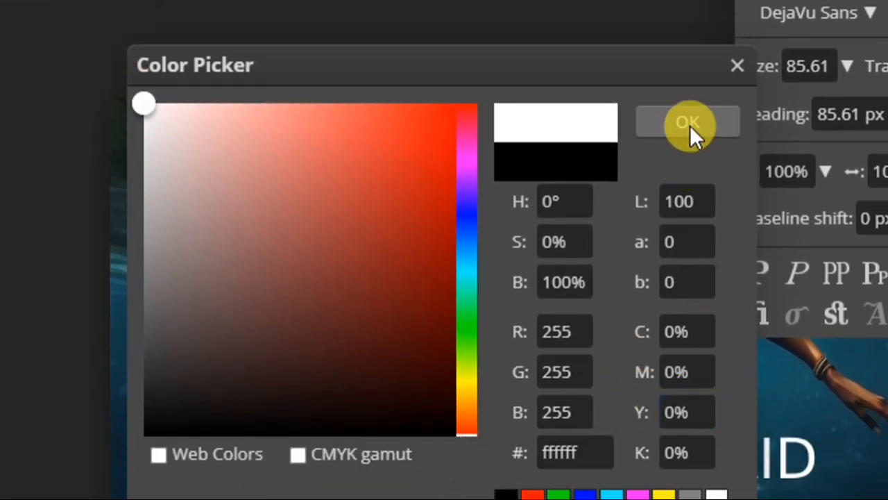
{"action": "left_click", "coordinate": [688, 212]}
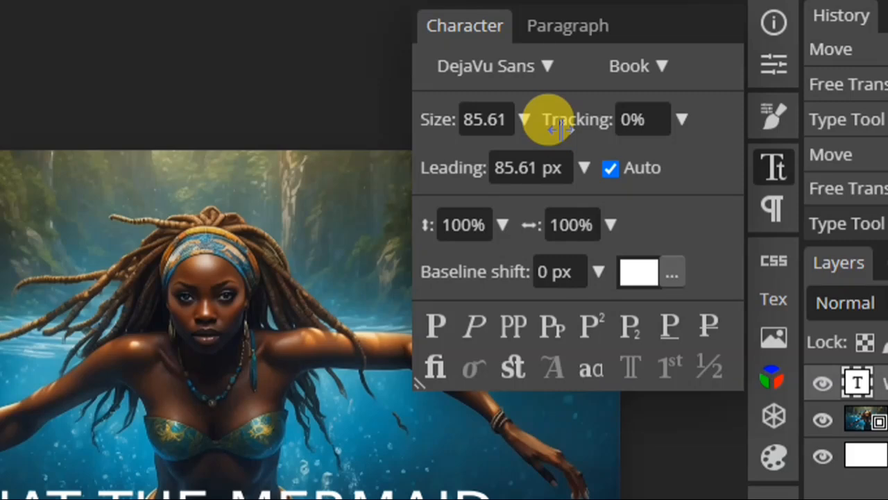
- Set the "WHAT THE MERMAID" text's font to Poppins in Bold style and close the character settings
{"action": "left_click", "coordinate": [545, 167]}
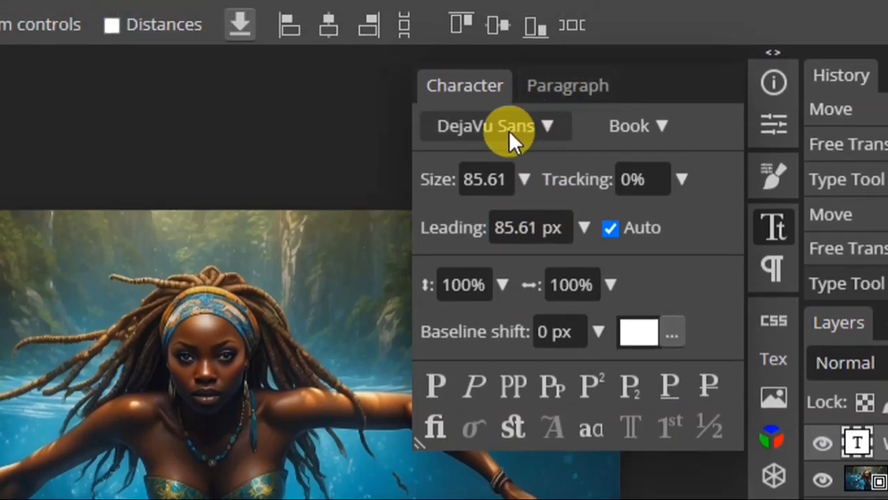
{"action": "left_click", "coordinate": [528, 129]}
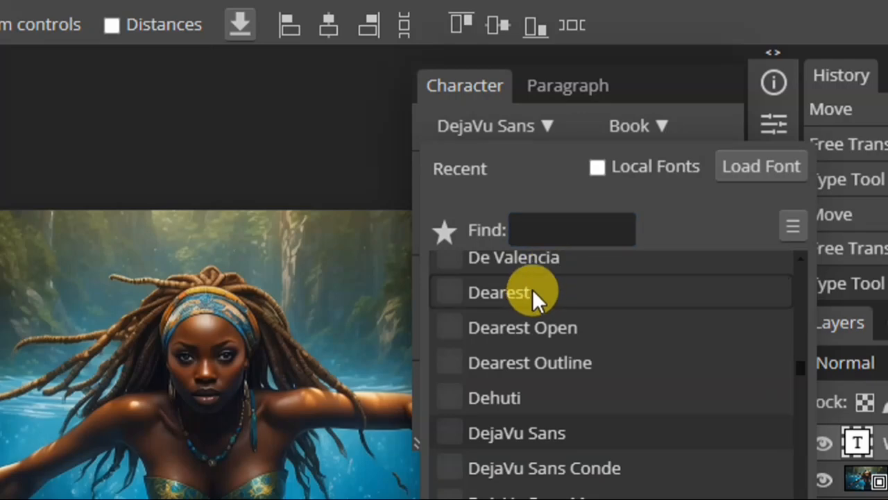
{"action": "left_click", "coordinate": [541, 223]}
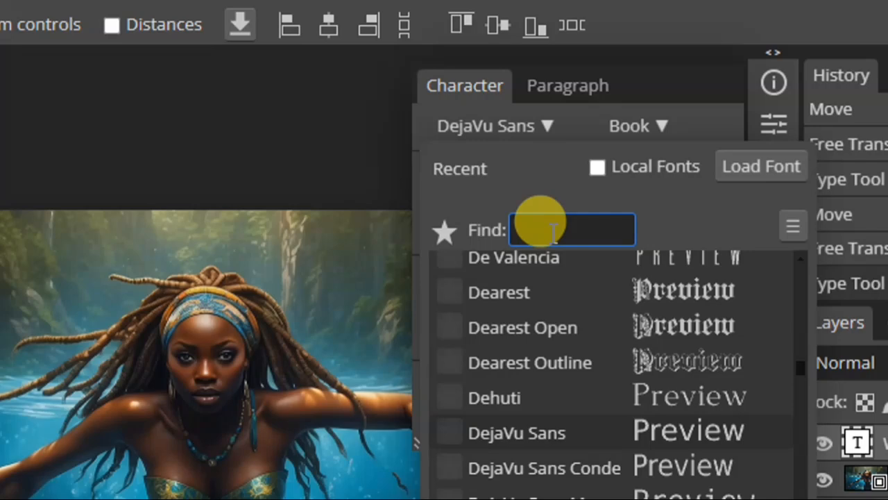
{"action": "type", "text": "PoP"}
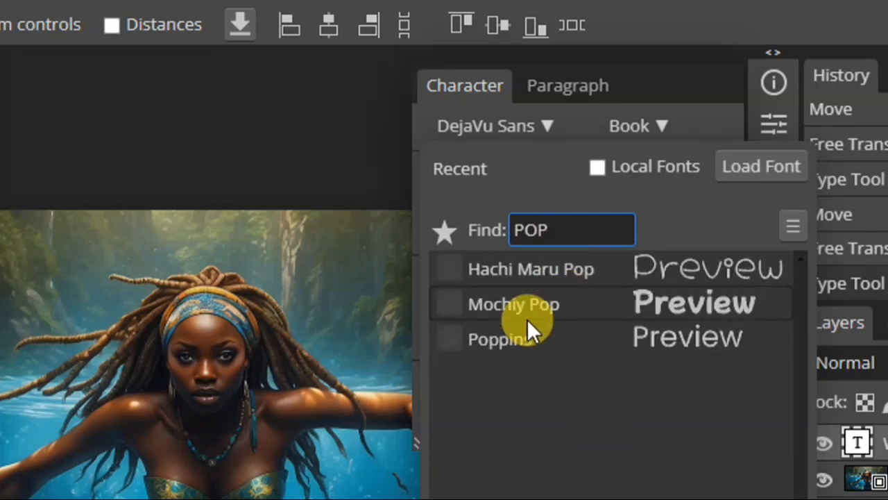
{"action": "left_click", "coordinate": [514, 339]}
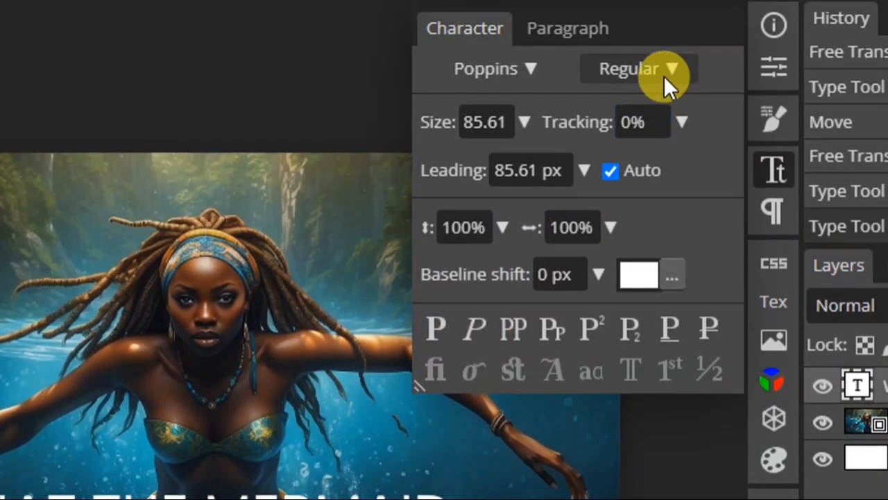
{"action": "left_click", "coordinate": [664, 15]}
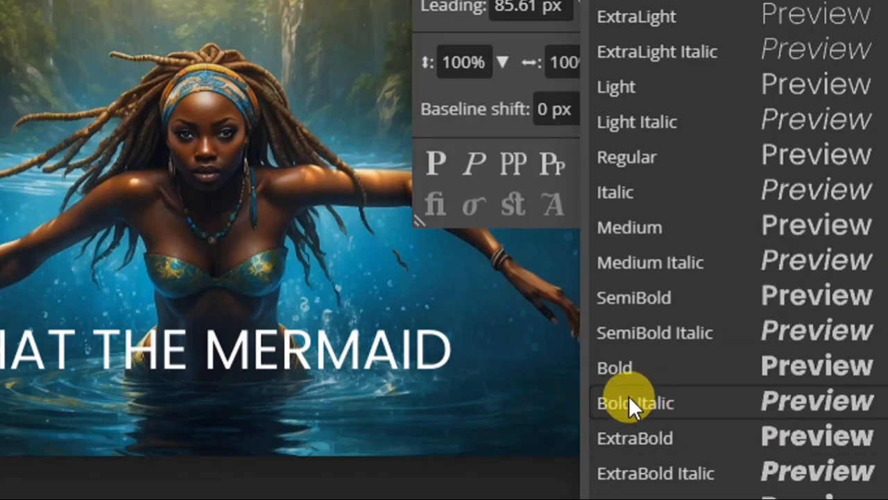
{"action": "left_click", "coordinate": [642, 374]}
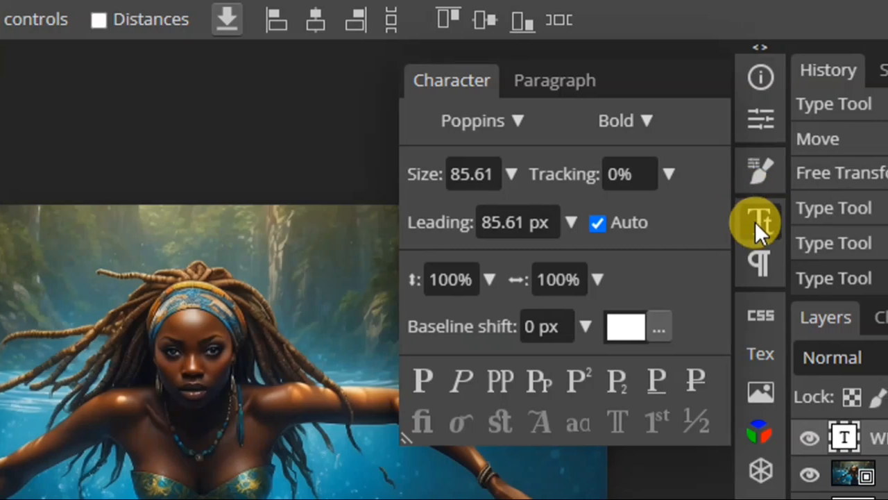
{"action": "left_click", "coordinate": [756, 222]}
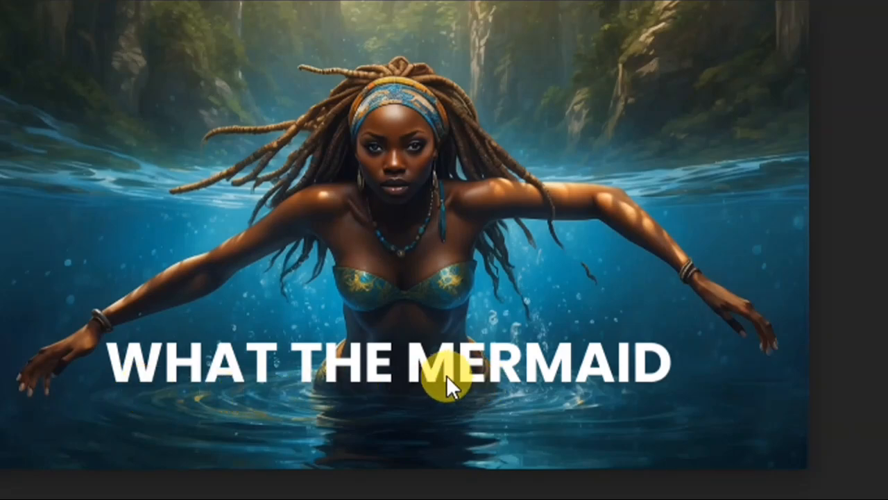
- Shift the "WHAT THE MERMAID" text slightly to the right and recolor only the word "MERMAID" dark green
{"action": "left_click_drag", "start_coordinate": [465, 372], "coordinate": [481, 375]}
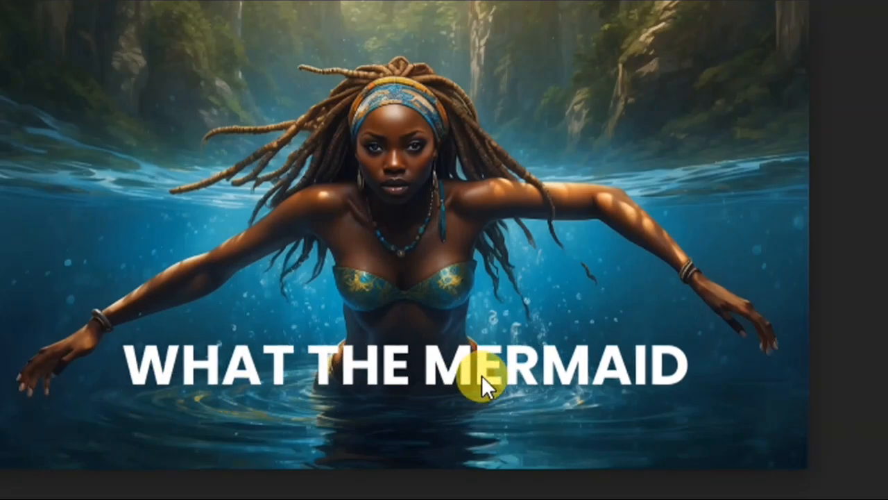
{"action": "double_click", "coordinate": [477, 373]}
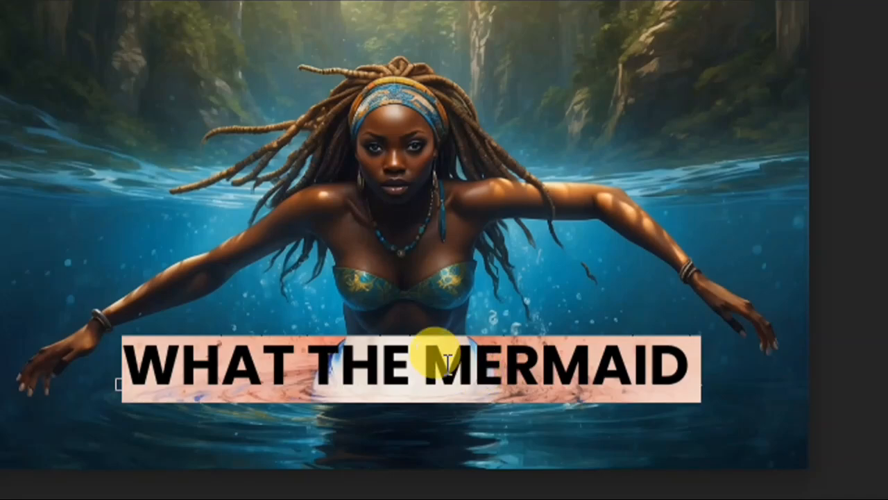
{"action": "left_click_drag", "start_coordinate": [423, 357], "coordinate": [671, 351]}
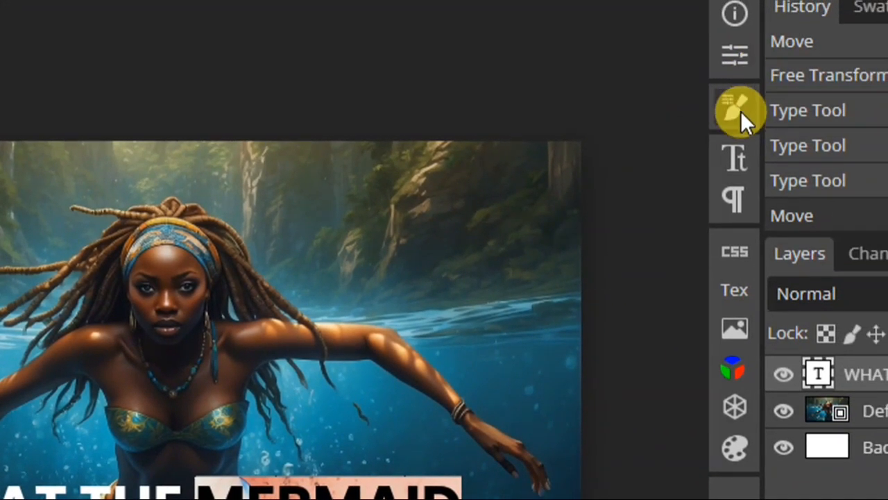
{"action": "left_click", "coordinate": [736, 158]}
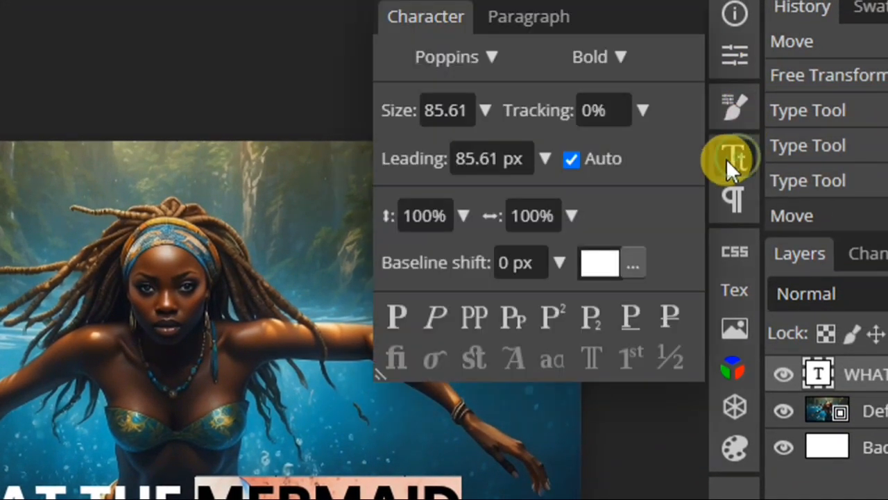
{"action": "left_click", "coordinate": [599, 263]}
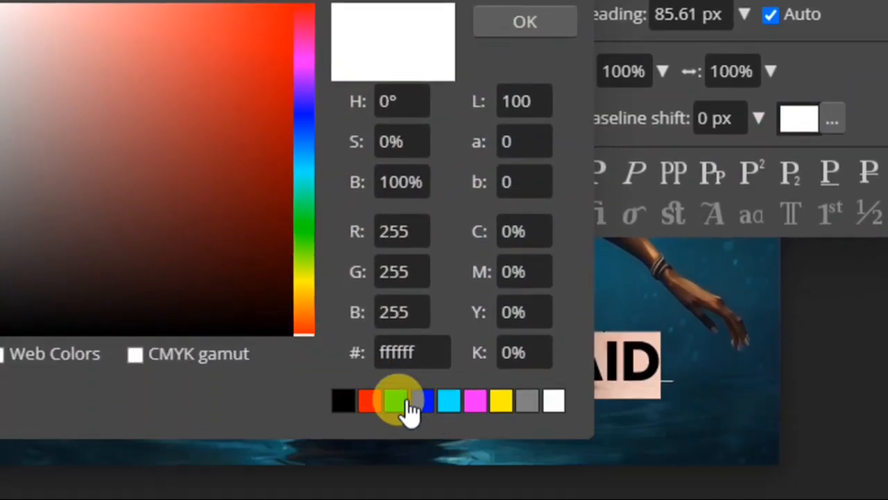
{"action": "left_click", "coordinate": [405, 401]}
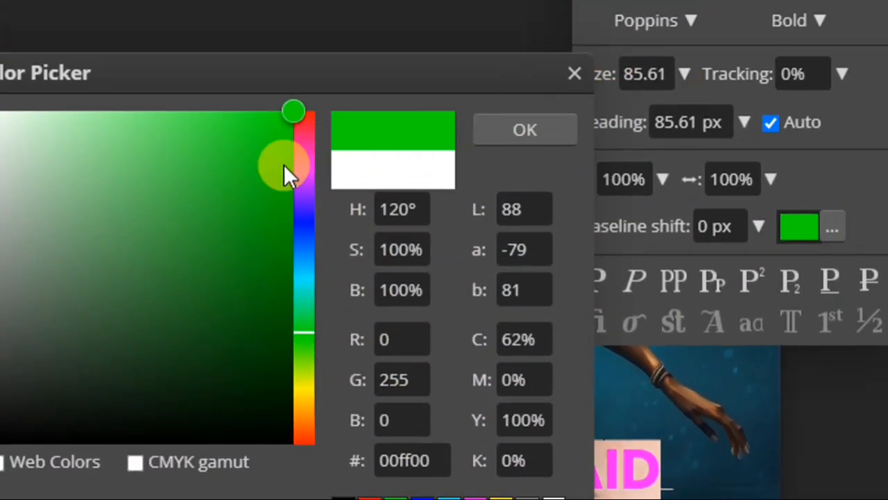
{"action": "left_click_drag", "start_coordinate": [284, 165], "coordinate": [301, 182]}
{"action": "left_click", "coordinate": [525, 130]}
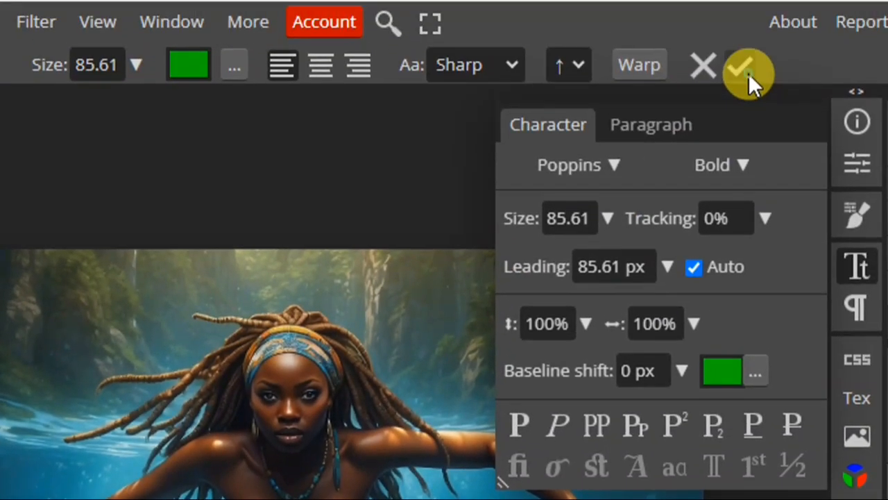
{"action": "left_click", "coordinate": [748, 69]}
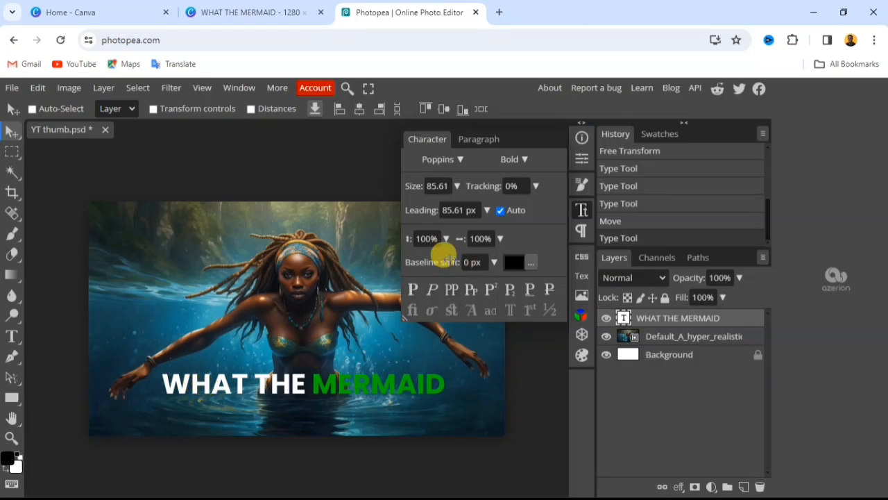
{"action": "left_click", "coordinate": [581, 212]}
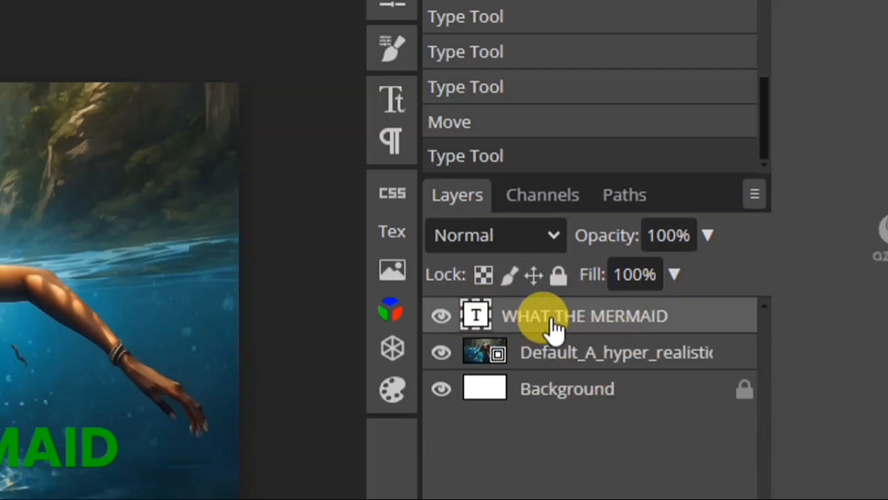
- Add a black stroke to the "WHAT THE MERMAID" layer with a size of 11 px and Outside position
{"action": "double_click", "coordinate": [702, 326]}
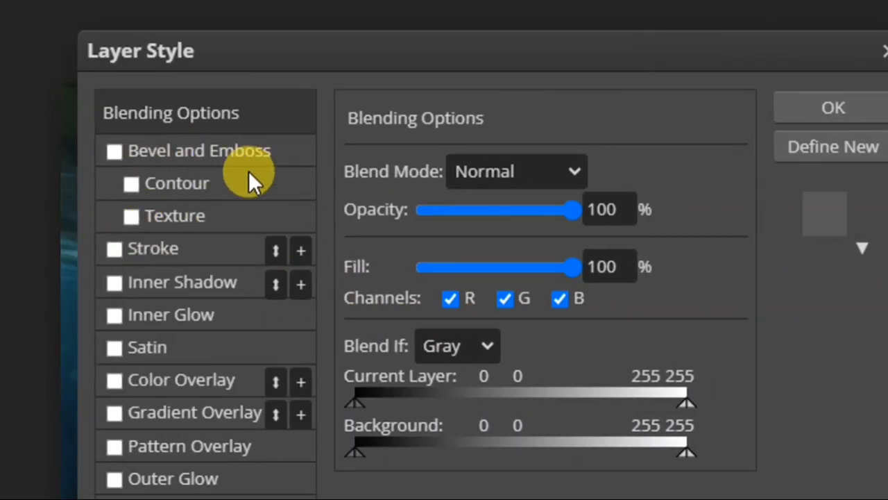
{"action": "left_click", "coordinate": [122, 250]}
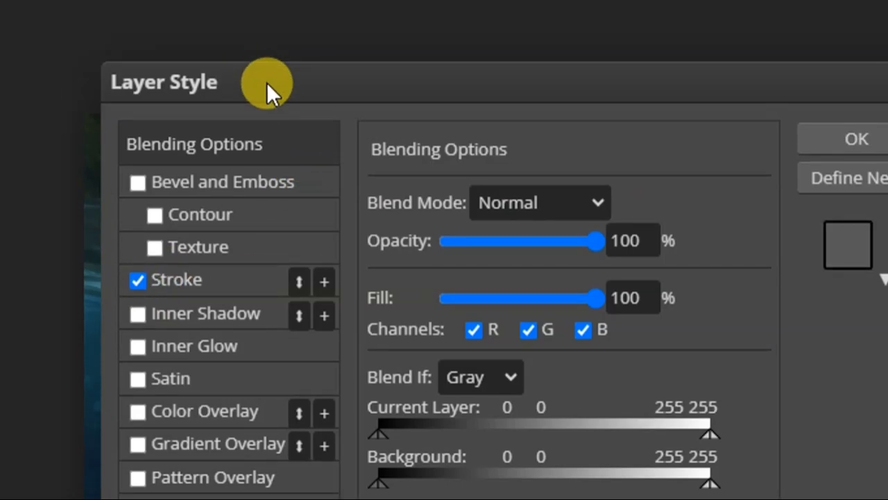
{"action": "left_click_drag", "start_coordinate": [266, 82], "coordinate": [759, 75]}
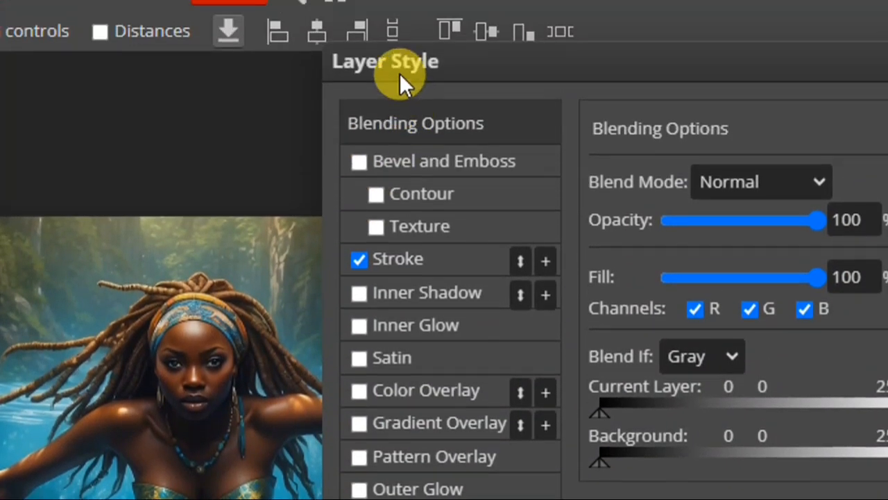
{"action": "left_click_drag", "start_coordinate": [400, 73], "coordinate": [382, 72]}
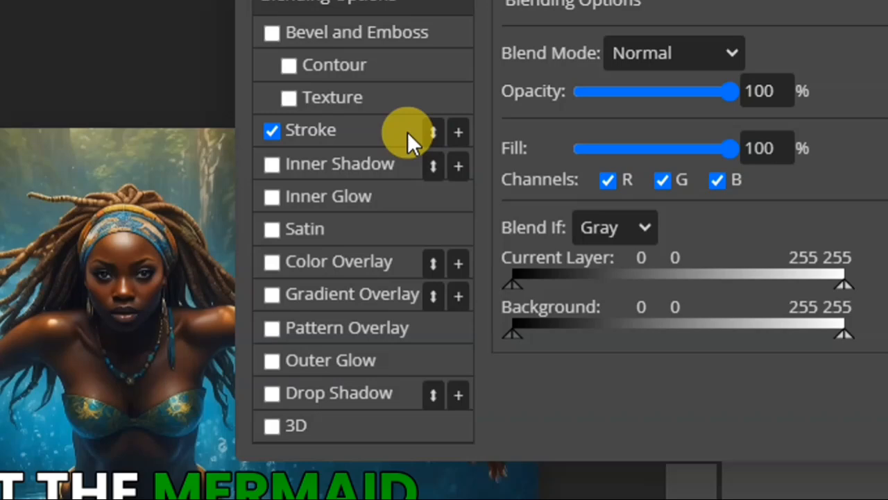
{"action": "left_click", "coordinate": [394, 130]}
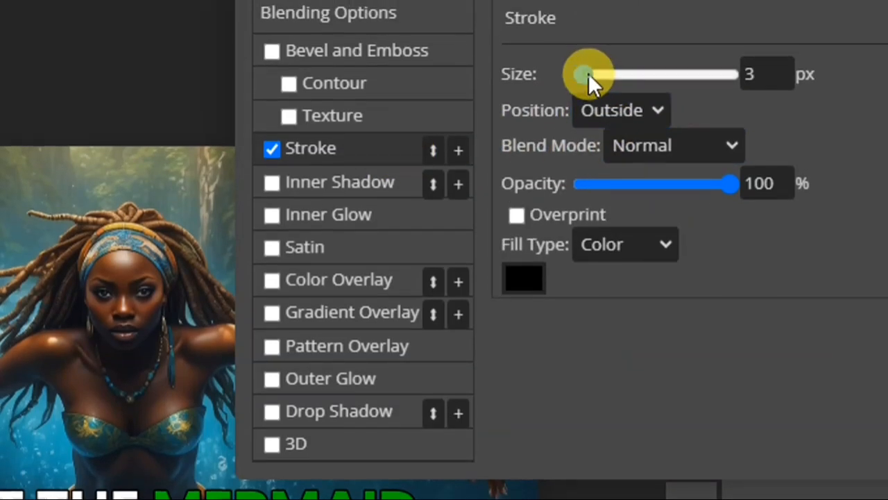
{"action": "left_click_drag", "start_coordinate": [589, 74], "coordinate": [589, 74]}
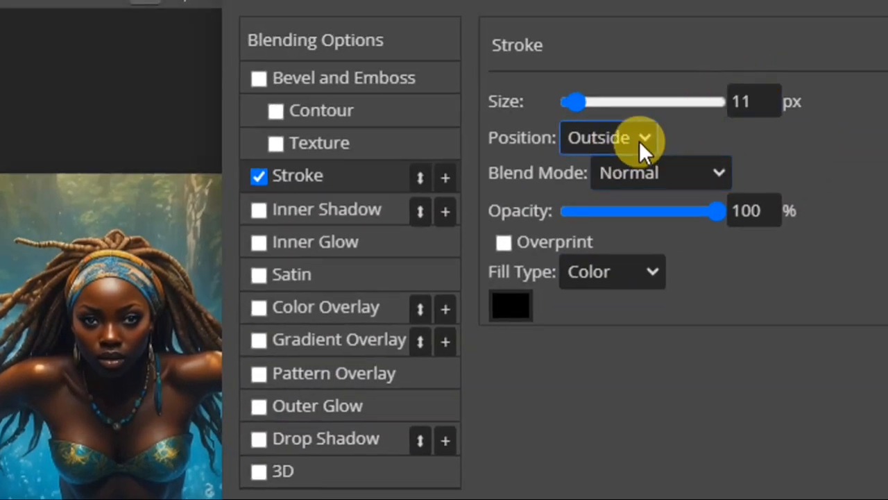
{"action": "left_click", "coordinate": [510, 304]}
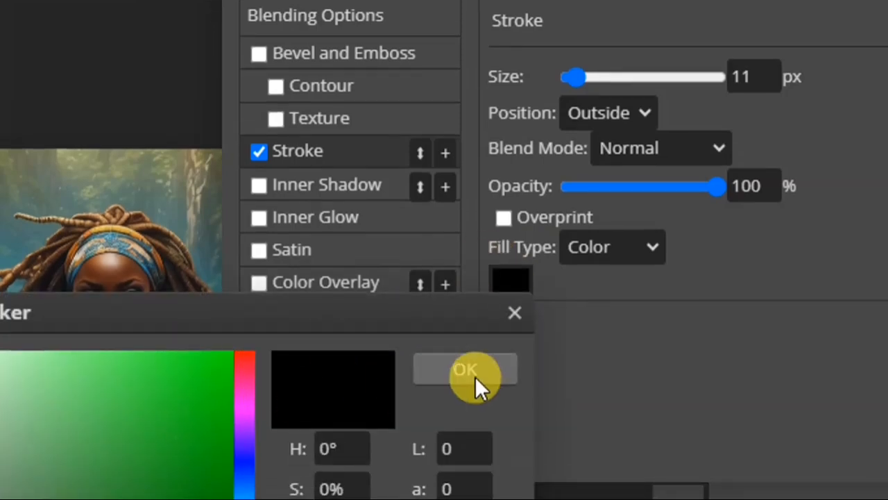
{"action": "left_click", "coordinate": [473, 400]}
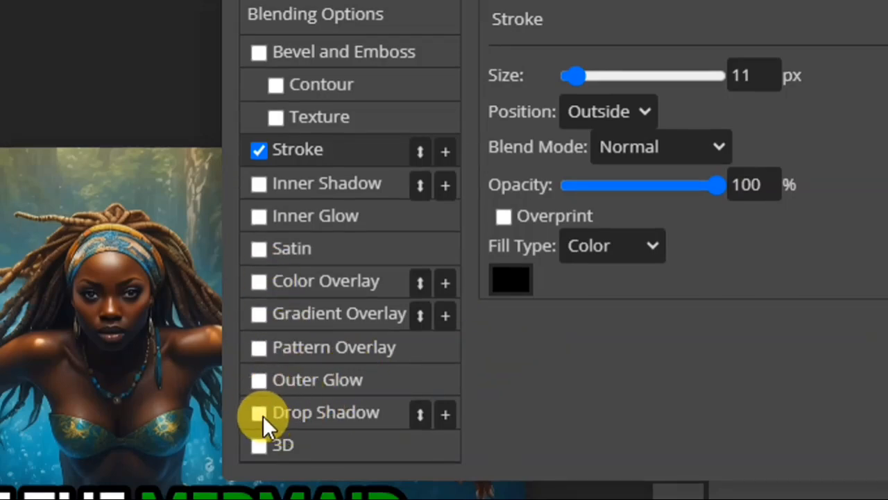
- Add a Multiply drop shadow to the text with 47% opacity, 7 px distance, 17% spread and 63 px size, and apply the layer style
{"action": "left_click", "coordinate": [305, 411]}
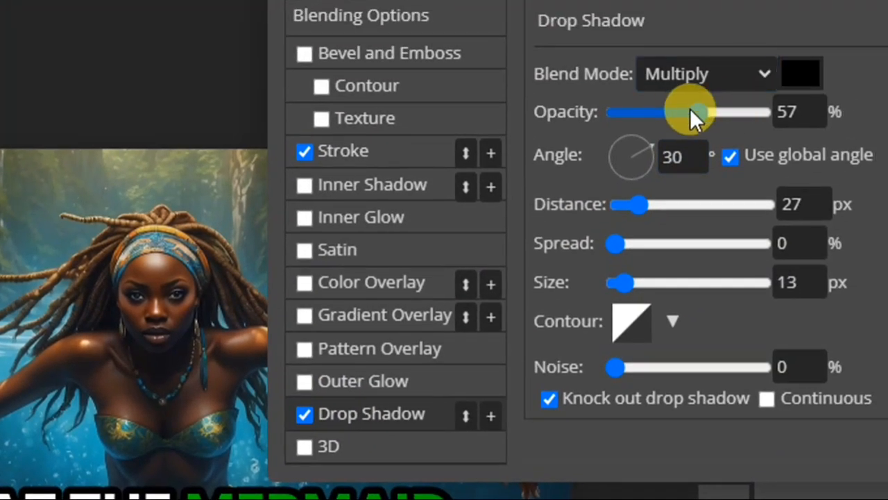
{"action": "left_click_drag", "start_coordinate": [703, 116], "coordinate": [685, 98]}
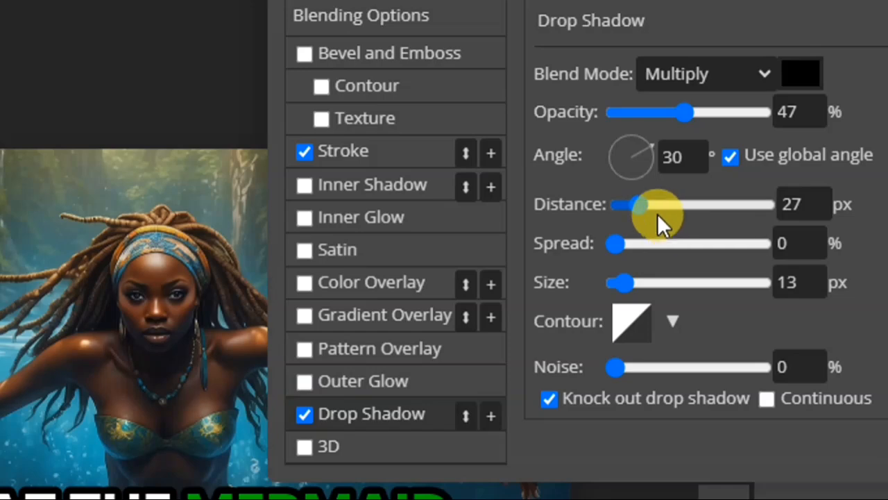
{"action": "left_click_drag", "start_coordinate": [643, 204], "coordinate": [632, 204]}
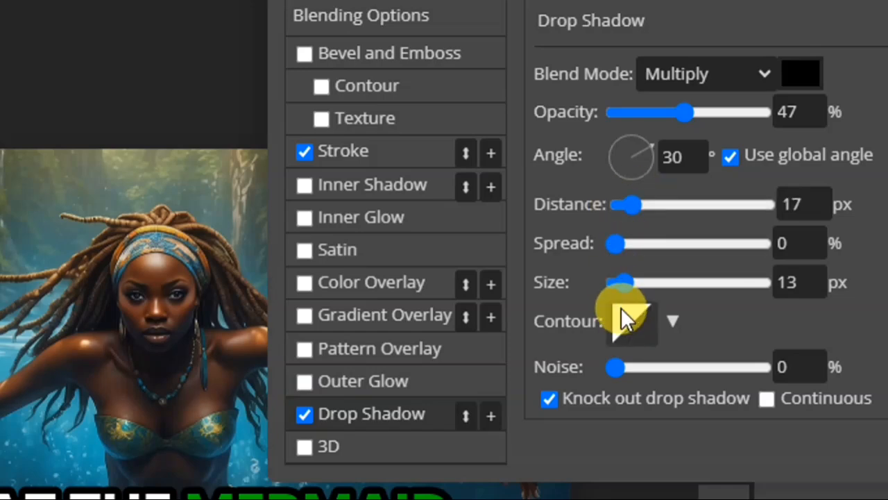
{"action": "mouse_move", "coordinate": [629, 286]}
{"action": "left_mouse_down"}
{"action": "mouse_move", "coordinate": [644, 284]}
{"action": "mouse_move", "coordinate": [632, 283]}
{"action": "left_mouse_up"}
{"action": "left_click_drag", "start_coordinate": [619, 245], "coordinate": [640, 243]}
{"action": "left_click_drag", "start_coordinate": [630, 281], "coordinate": [661, 281]}
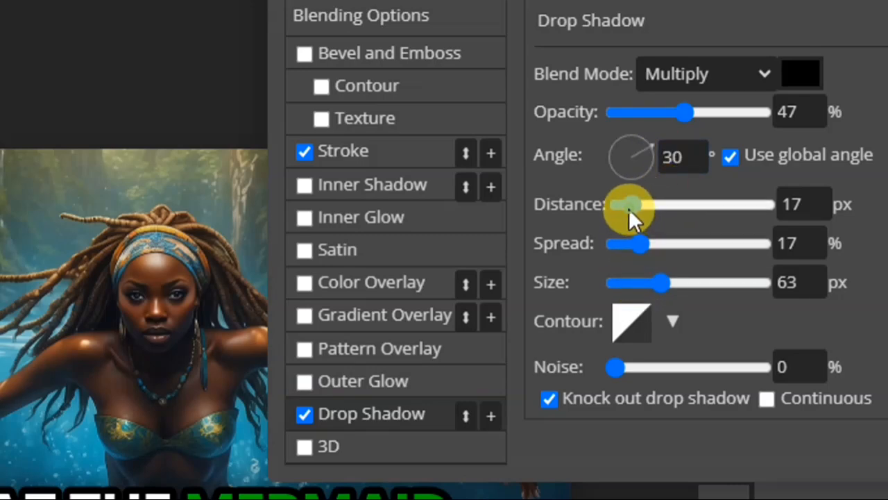
{"action": "left_click_drag", "start_coordinate": [628, 208], "coordinate": [625, 209]}
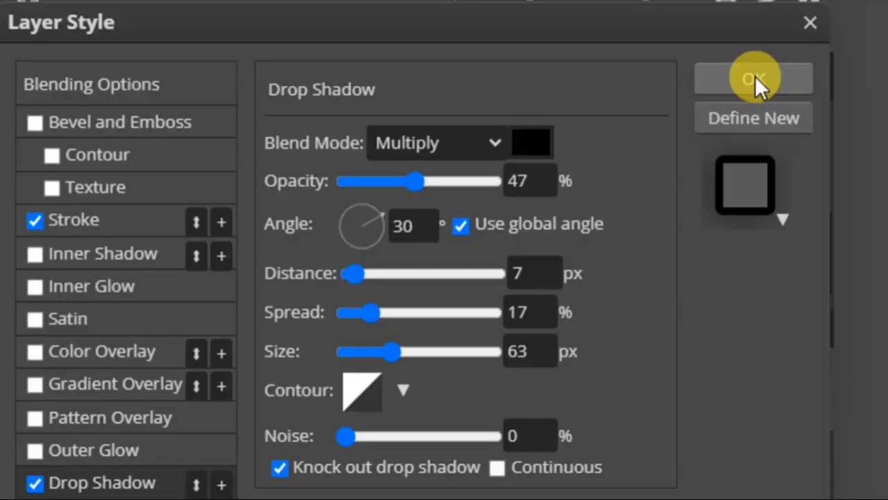
{"action": "left_click", "coordinate": [874, 54]}
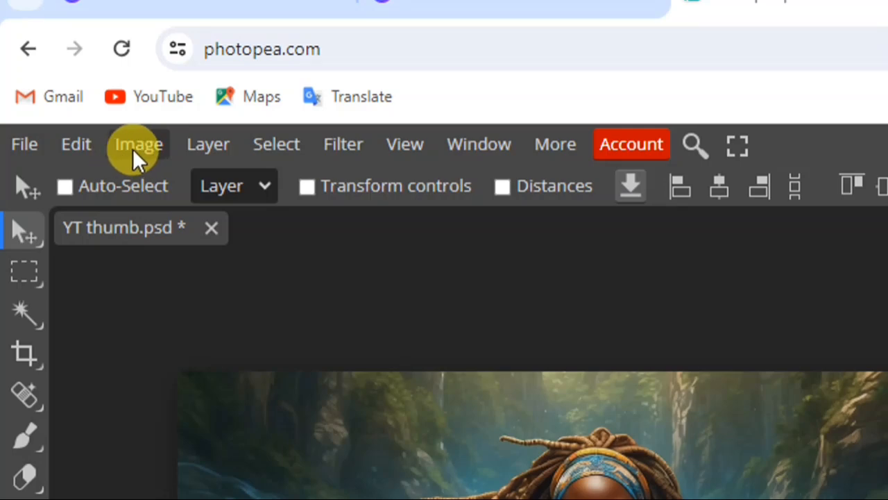
- Duplicate the "WHAT THE MERMAID" text layer and place the copy directly below the original line
{"action": "left_click", "coordinate": [205, 146]}
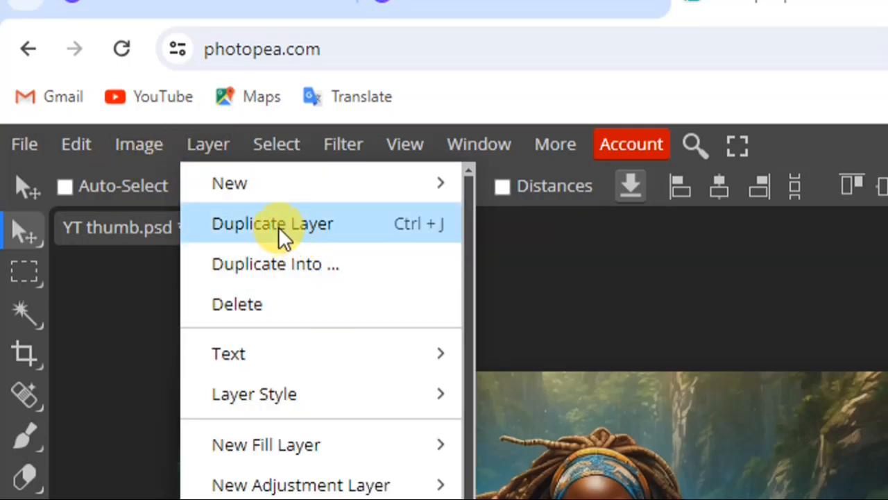
{"action": "left_click", "coordinate": [312, 224]}
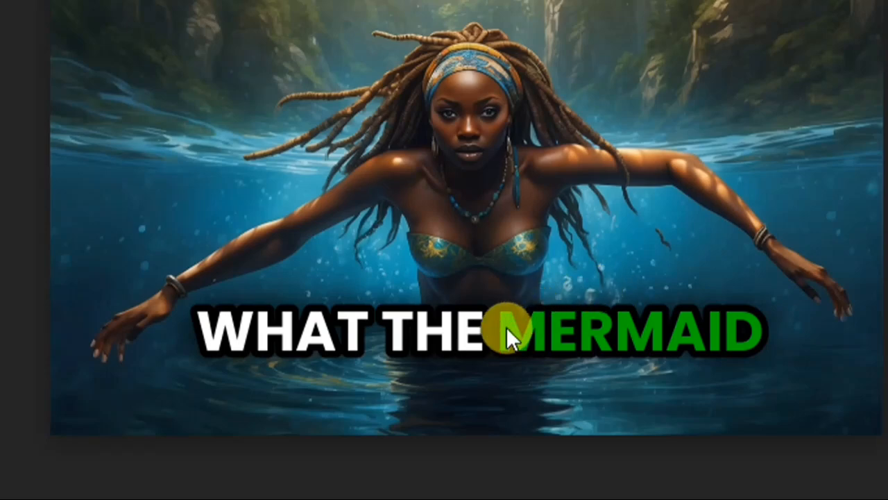
{"action": "left_click_drag", "start_coordinate": [506, 326], "coordinate": [512, 384]}
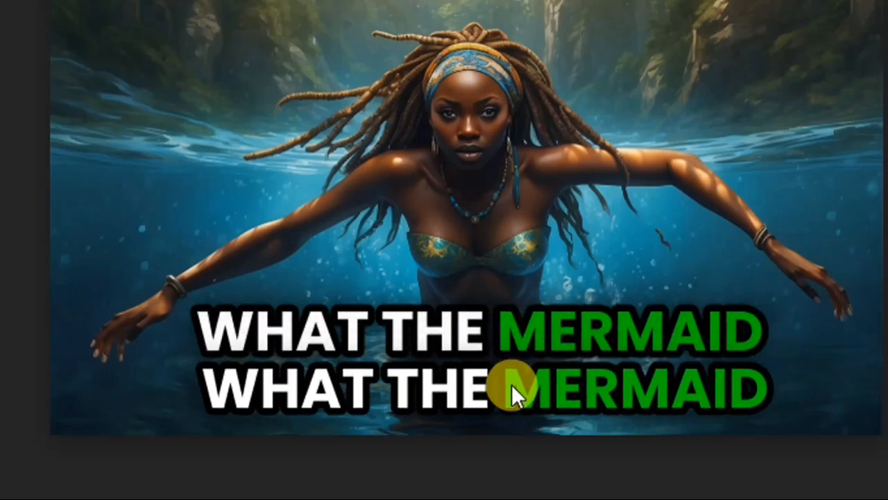
- Replace the duplicated line's text with "DID TO THE PASTOR", commit it, and center it beneath the first line
{"action": "double_click", "coordinate": [518, 386]}
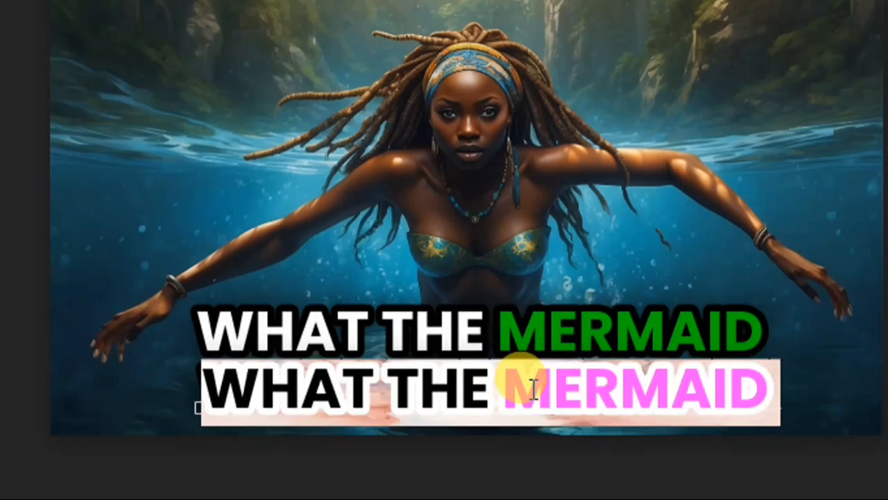
{"action": "type", "text": "ddi"}
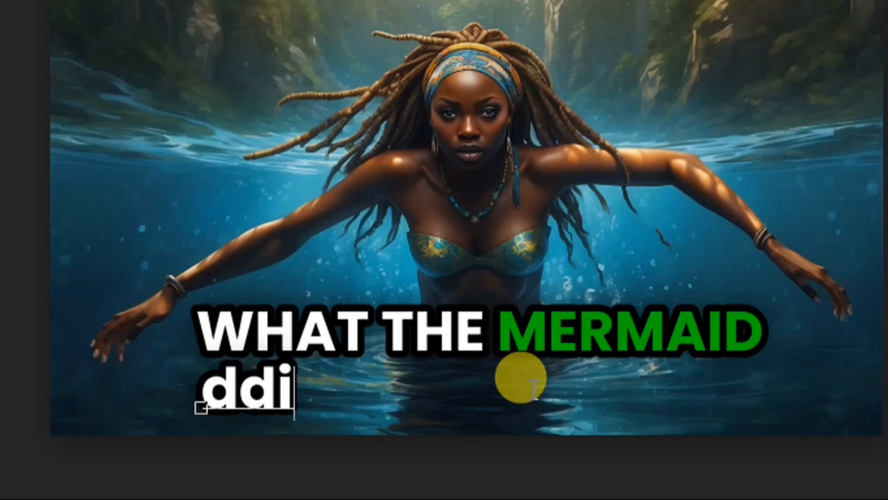
{"action": "key", "text": "BackSpace"}
{"action": "key", "text": "BackSpace"}
{"action": "key", "text": "BackSpace"}
{"action": "type", "text": "DID "}
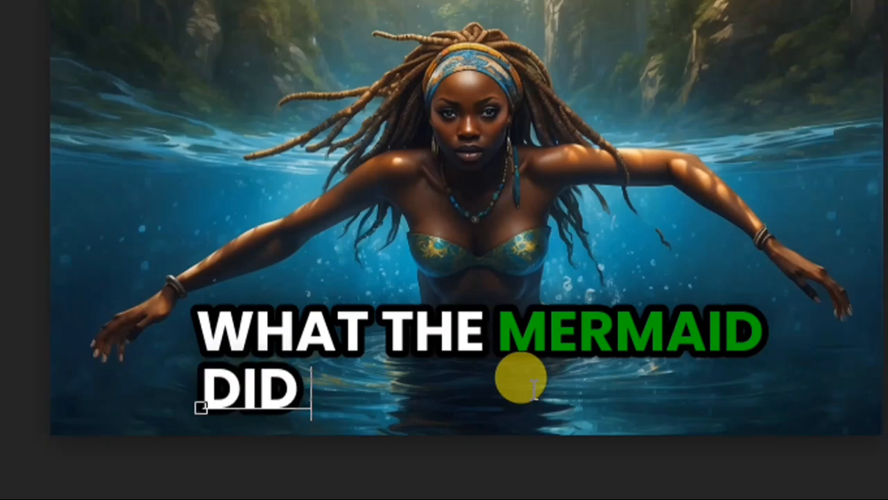
{"action": "type", "text": "TO THE"}
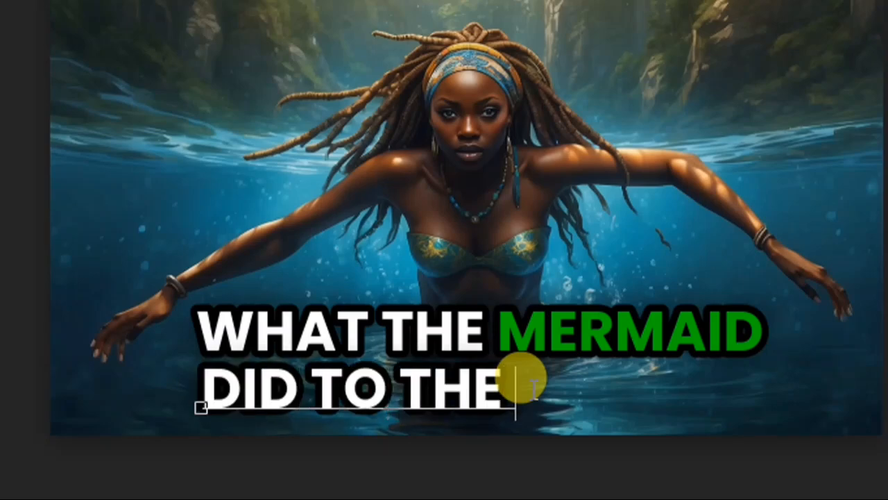
{"action": "type", "text": " PASTORE"}
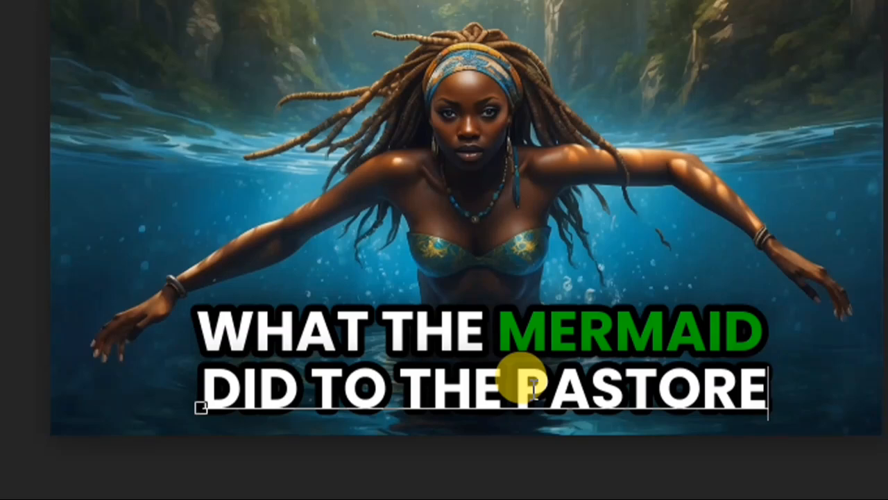
{"action": "key", "text": "BackSpace"}
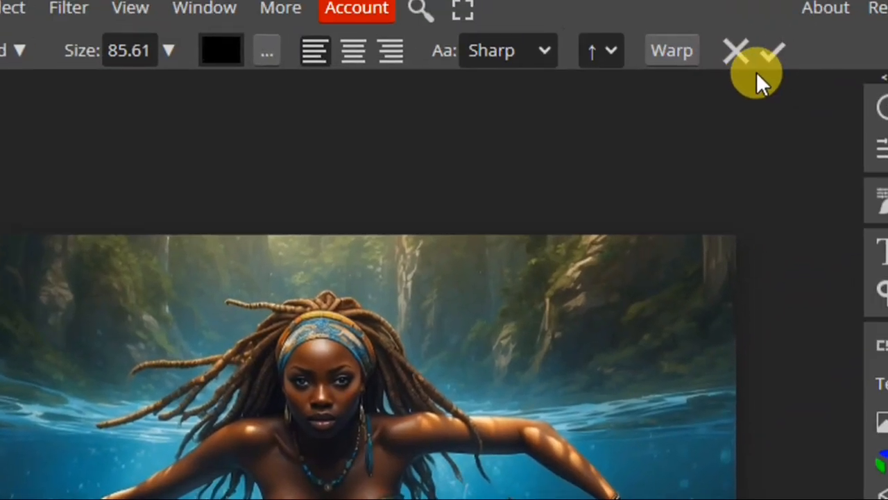
{"action": "left_click", "coordinate": [755, 72]}
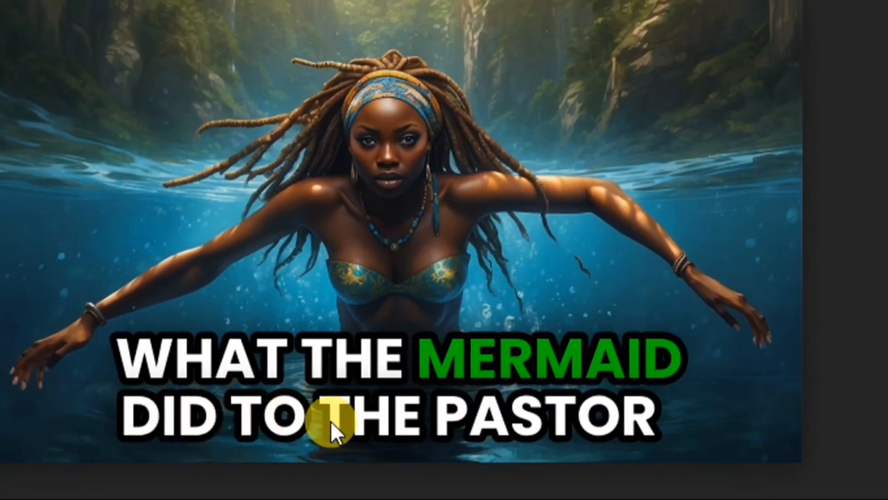
{"action": "left_click_drag", "start_coordinate": [339, 421], "coordinate": [351, 420]}
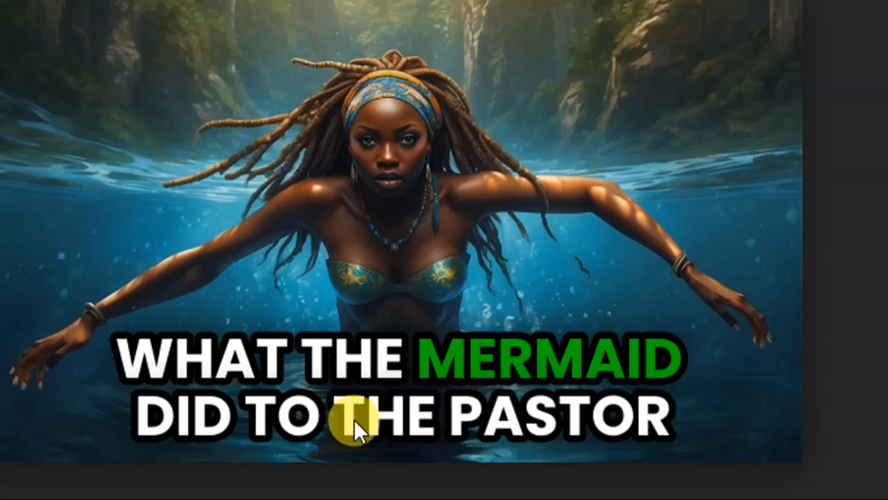
{"action": "scroll", "coordinate": [354, 419], "scroll_direction": "down", "scroll_amount": 1}
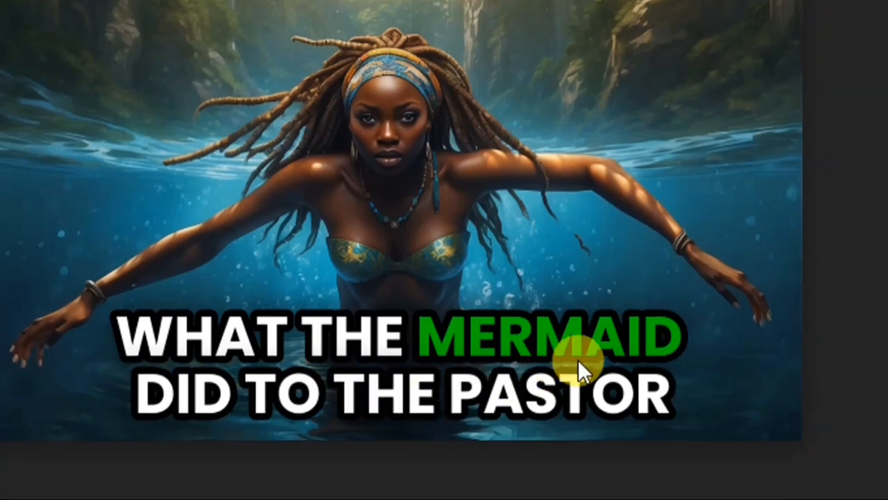
- Recolor only the word "PASTOR" in the "DID TO THE PASTOR" line bright yellow and commit the text edit
{"action": "double_click", "coordinate": [462, 391]}
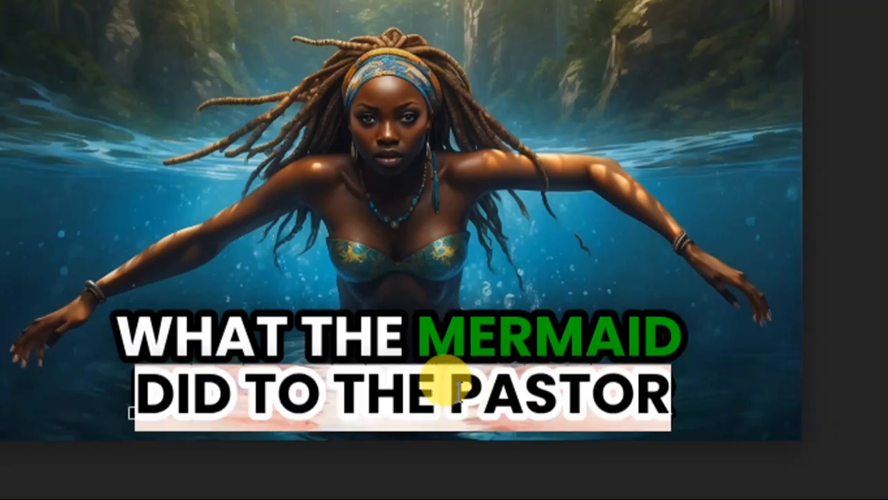
{"action": "left_click_drag", "start_coordinate": [453, 391], "coordinate": [670, 378]}
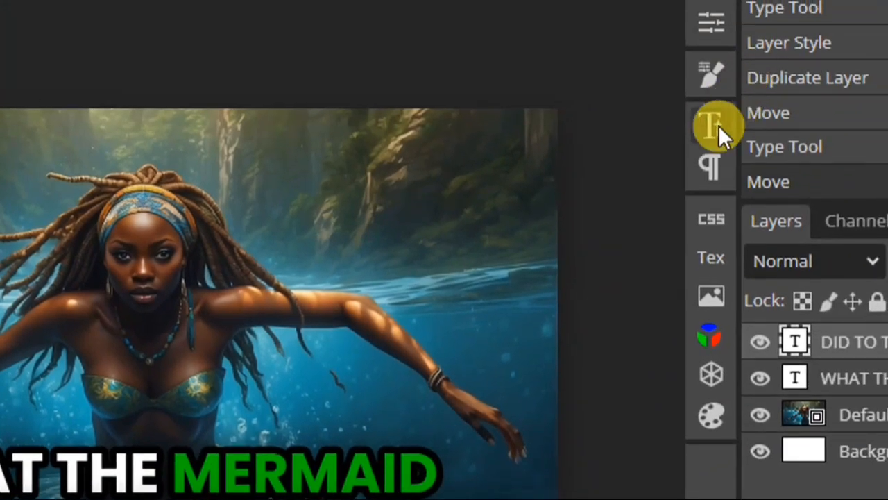
{"action": "left_click", "coordinate": [716, 126]}
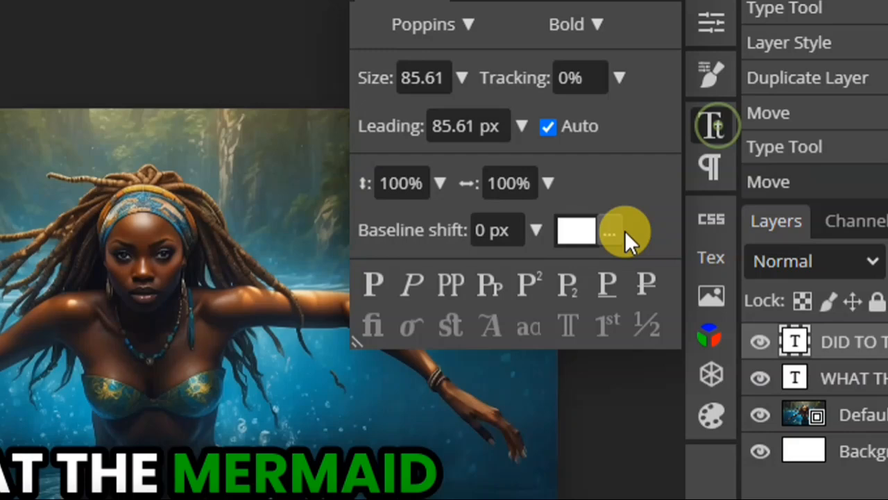
{"action": "left_click", "coordinate": [576, 231]}
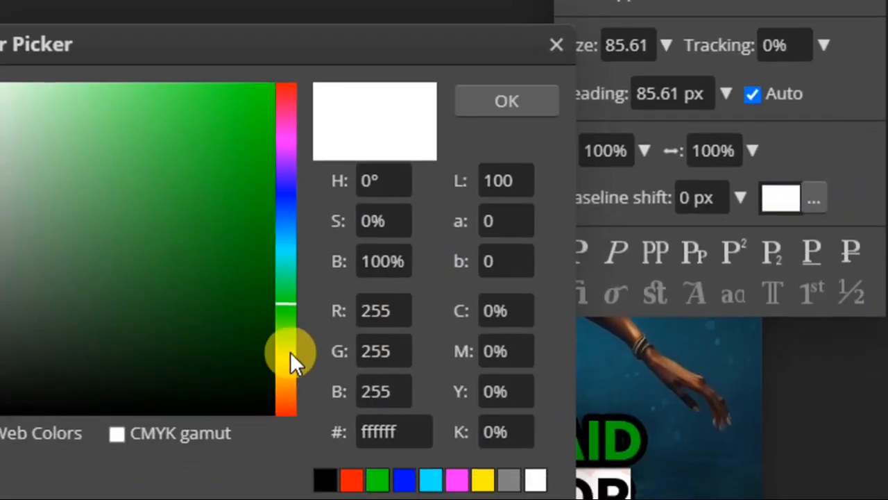
{"action": "left_click", "coordinate": [290, 351]}
{"action": "left_click_drag", "start_coordinate": [259, 126], "coordinate": [281, 142]}
{"action": "left_click", "coordinate": [285, 143]}
{"action": "left_click_drag", "start_coordinate": [283, 208], "coordinate": [287, 360]}
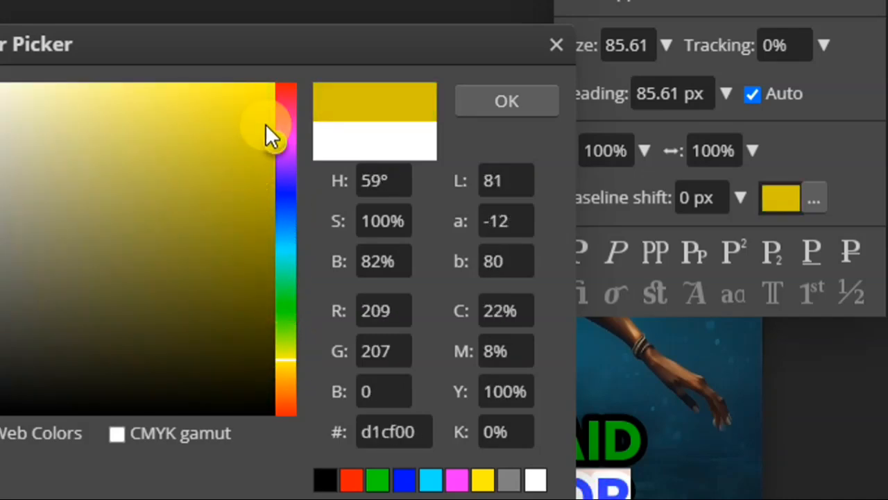
{"action": "left_click_drag", "start_coordinate": [266, 125], "coordinate": [276, 88]}
{"action": "left_click", "coordinate": [477, 102]}
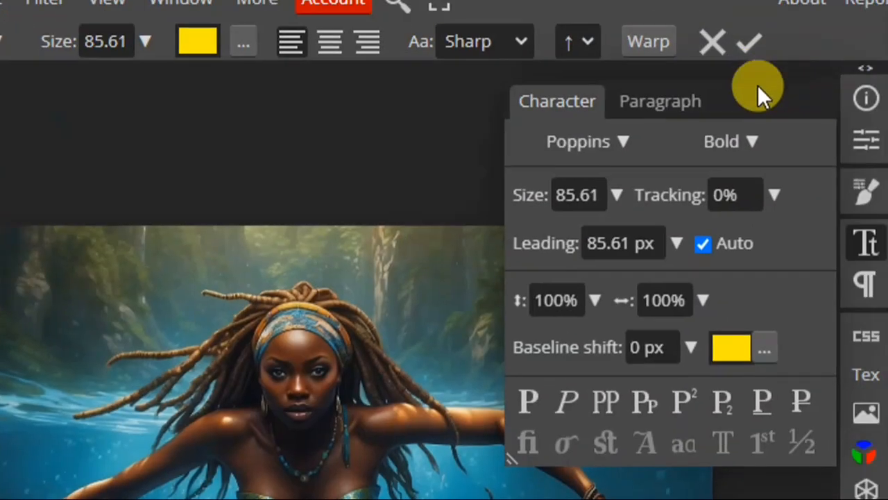
{"action": "left_click", "coordinate": [749, 42]}
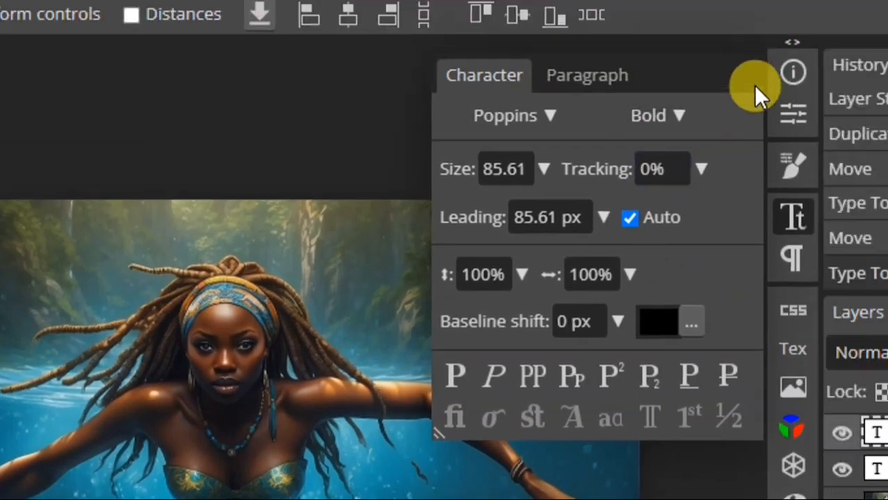
{"action": "left_click", "coordinate": [793, 217]}
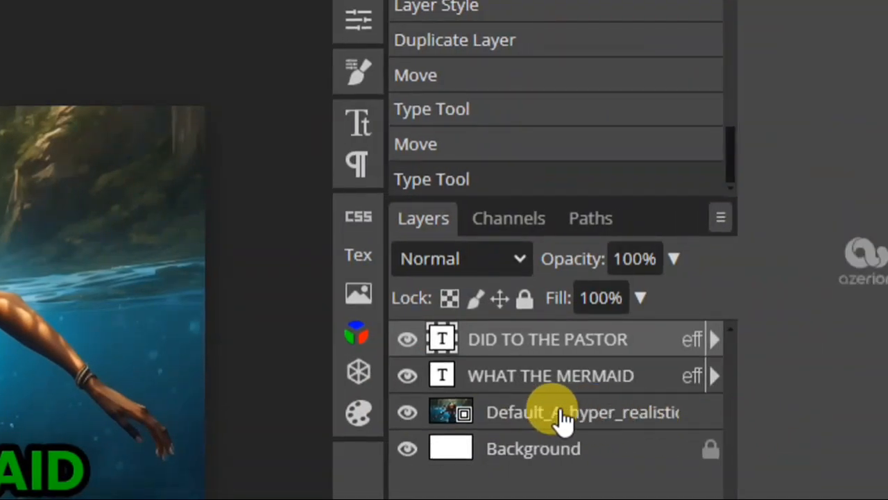
- Add a Vibrance adjustment layer directly above the mermaid image with Vibrance 25 and Saturation 27
{"action": "left_click", "coordinate": [561, 418]}
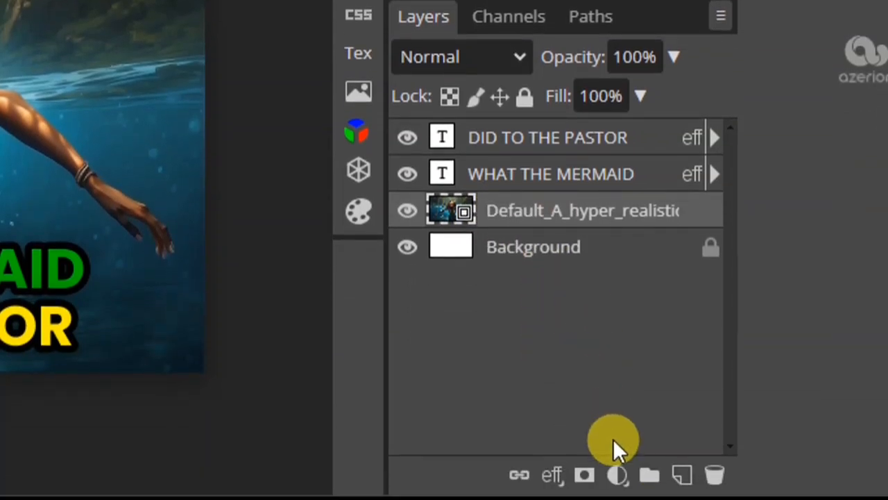
{"action": "left_click", "coordinate": [628, 484]}
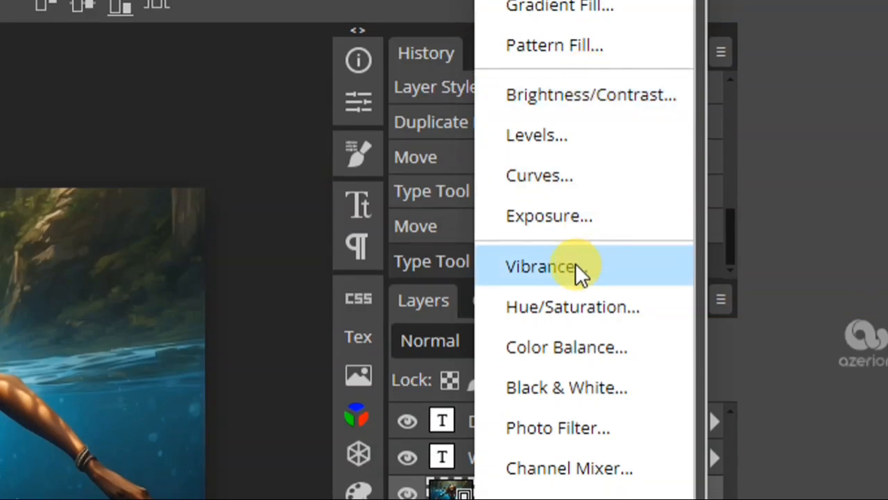
{"action": "left_click", "coordinate": [559, 269]}
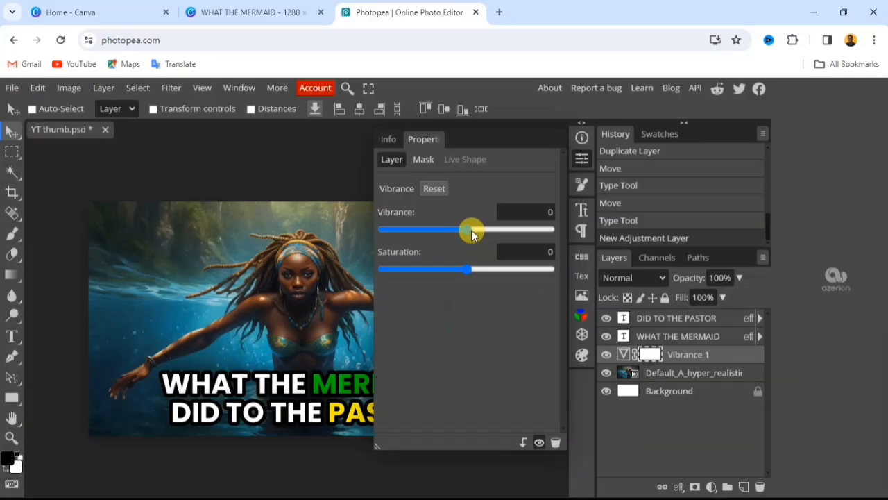
{"action": "left_click_drag", "start_coordinate": [651, 238], "coordinate": [678, 250]}
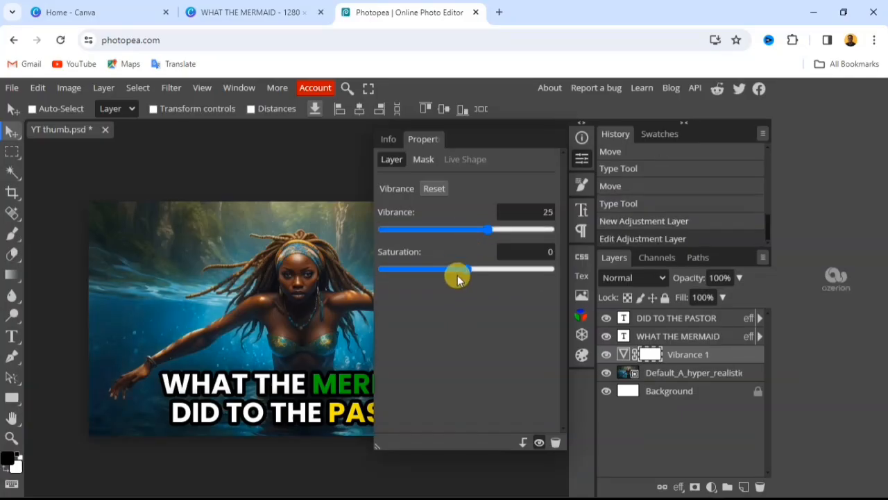
{"action": "left_click_drag", "start_coordinate": [468, 268], "coordinate": [490, 268]}
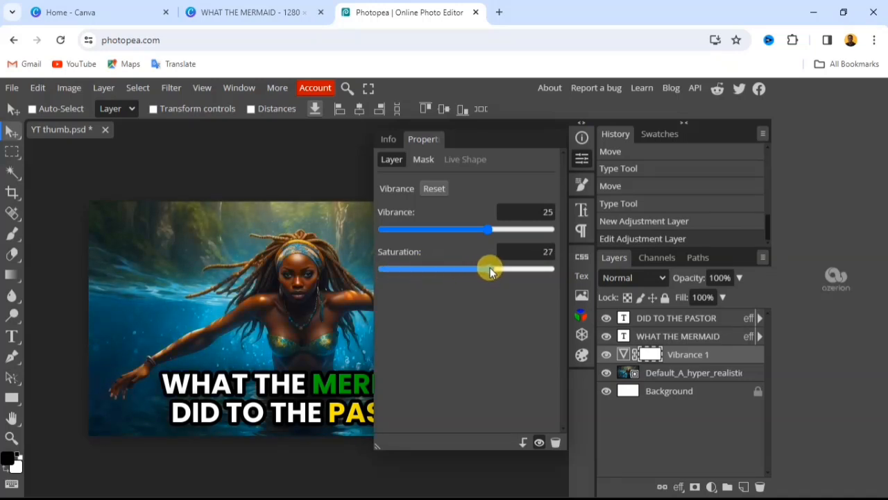
{"action": "left_click", "coordinate": [735, 356]}
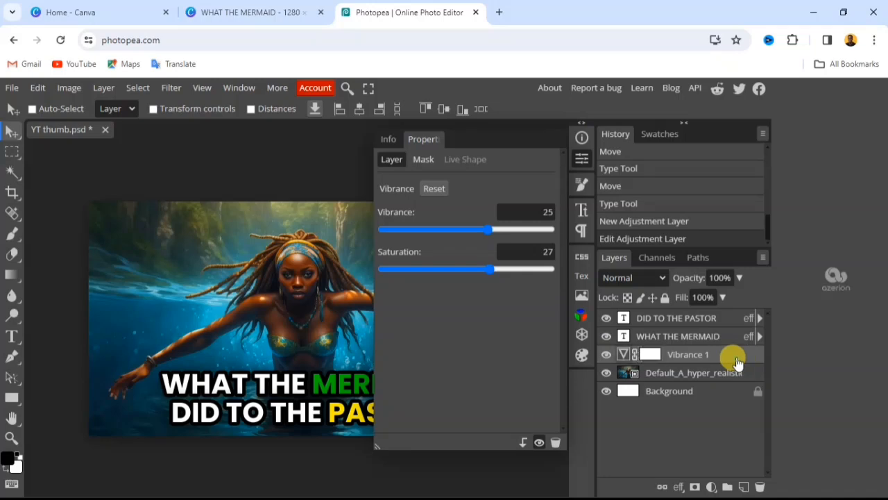
{"action": "left_click", "coordinate": [579, 159]}
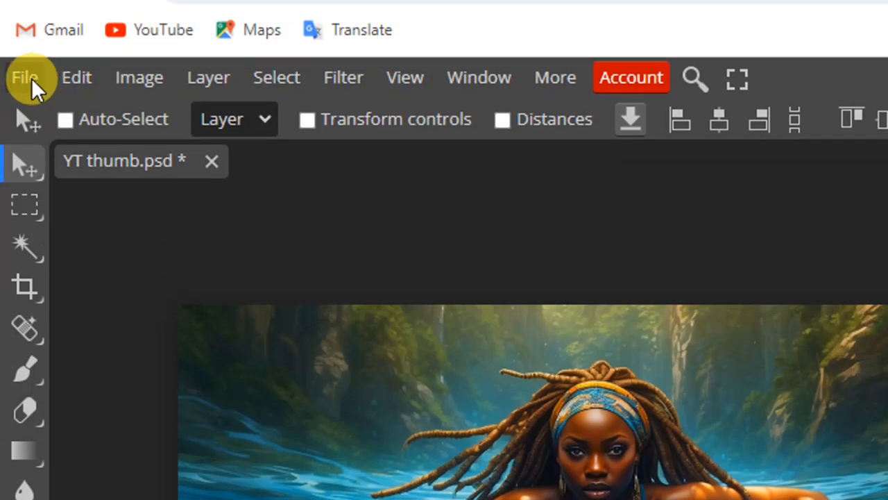
- Start exporting the finished thumbnail in JPG format
{"action": "left_click", "coordinate": [31, 77]}
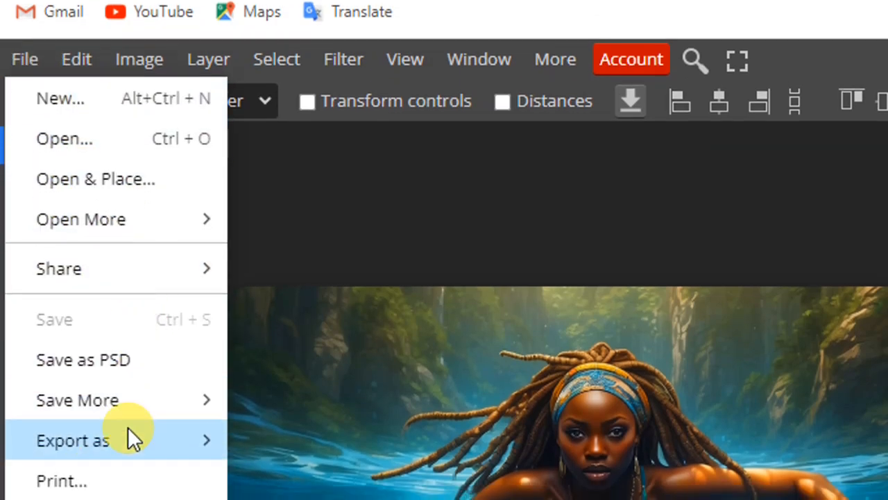
{"action": "mouse_move", "coordinate": [115, 444]}
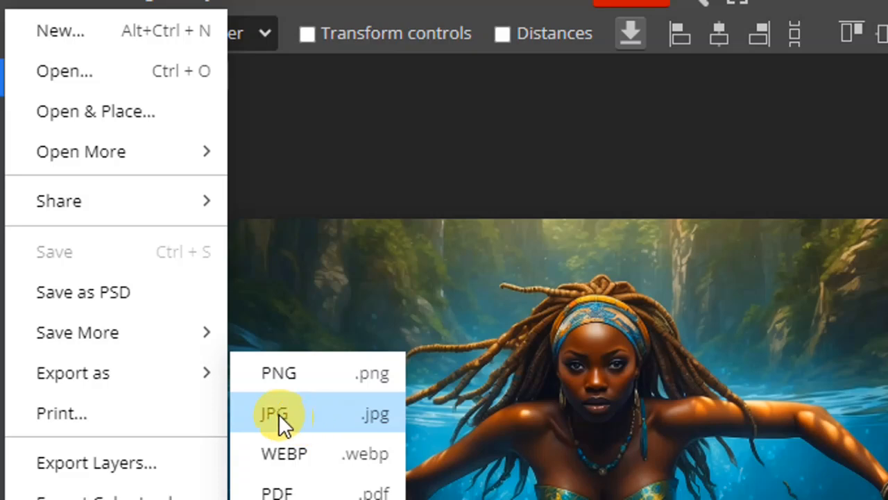
{"action": "left_click", "coordinate": [301, 417]}
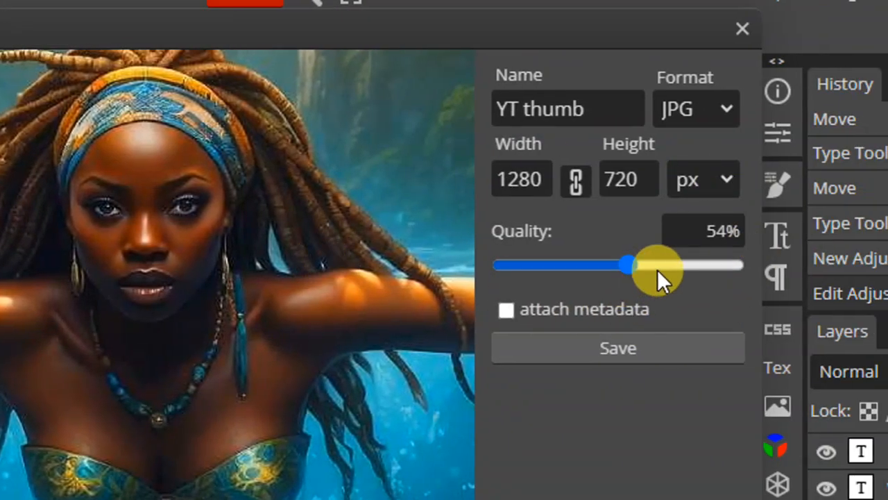
- Try different JPG quality levels, including 83%, 44% and 34%, to compare their effect on the preview
{"action": "left_click", "coordinate": [696, 263]}
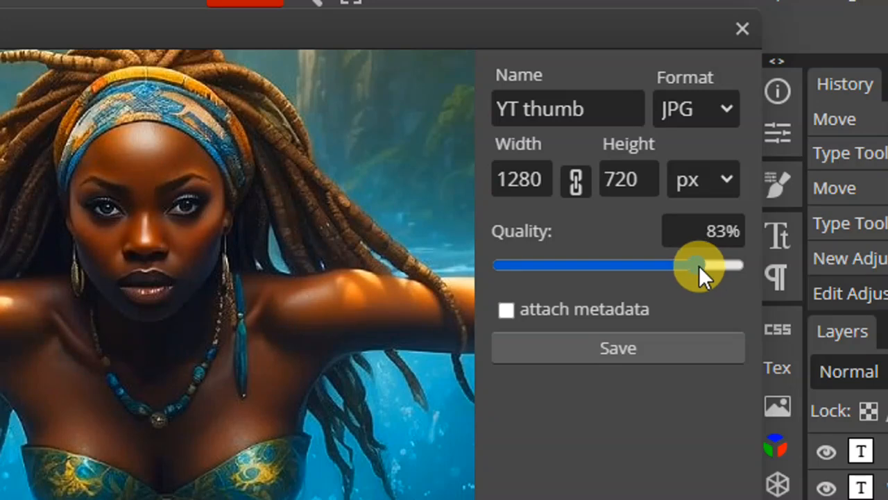
{"action": "left_click", "coordinate": [718, 265]}
{"action": "left_click", "coordinate": [602, 266]}
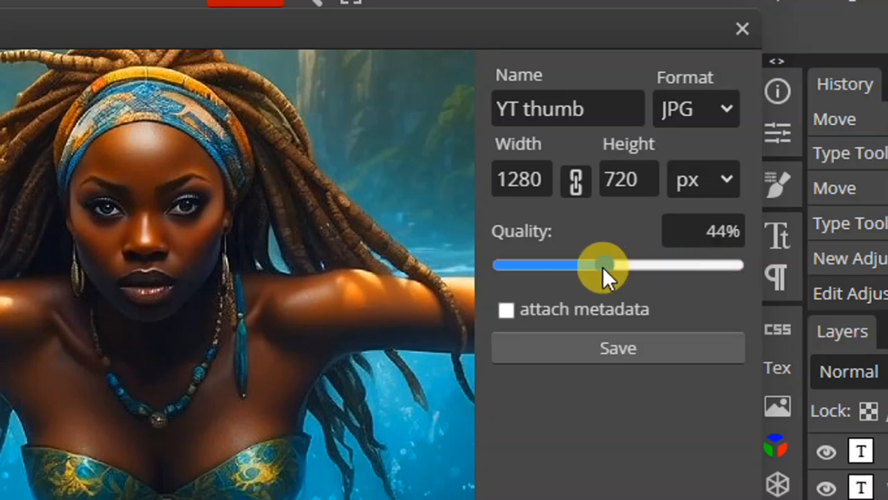
{"action": "left_click", "coordinate": [582, 268]}
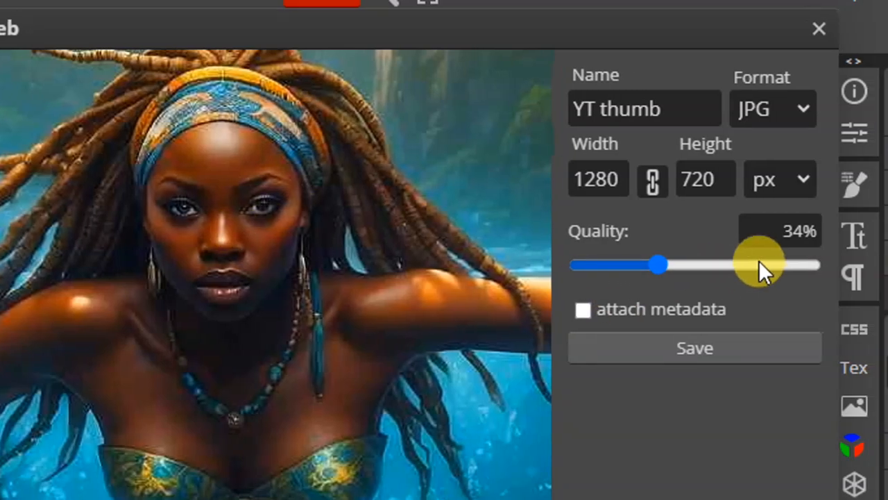
- Set the JPG export quality to 100% and save the thumbnail file to the computer
{"action": "left_click", "coordinate": [790, 265]}
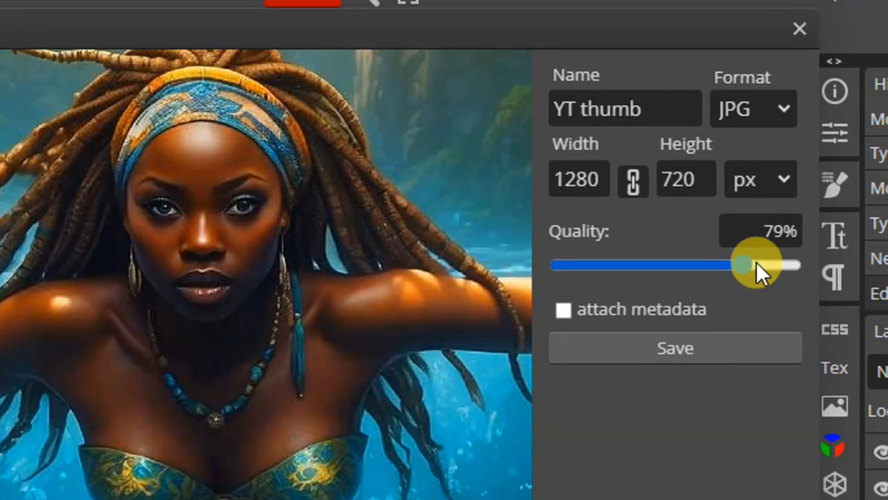
{"action": "left_click", "coordinate": [808, 265]}
{"action": "left_click", "coordinate": [791, 265]}
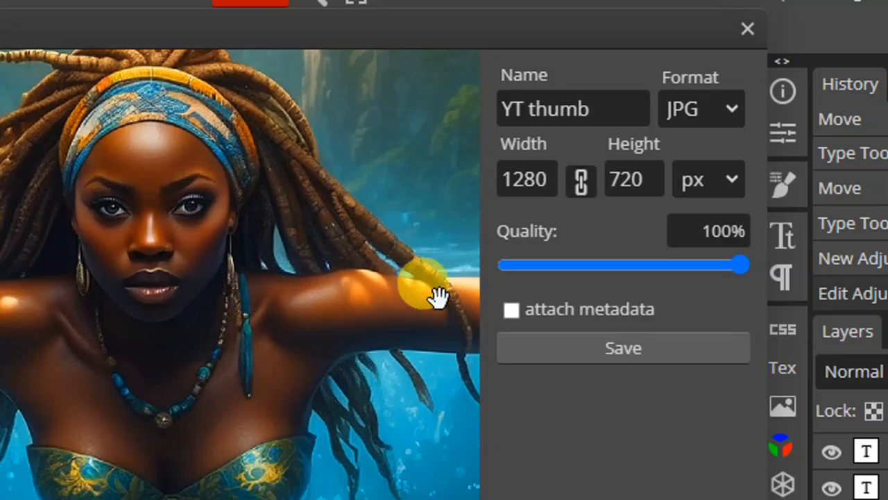
{"action": "left_click", "coordinate": [612, 357]}
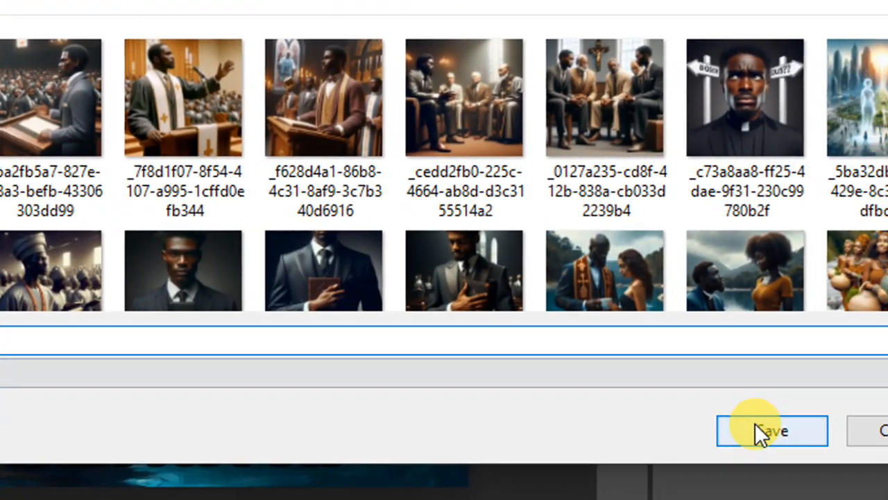
{"action": "left_click", "coordinate": [755, 425]}
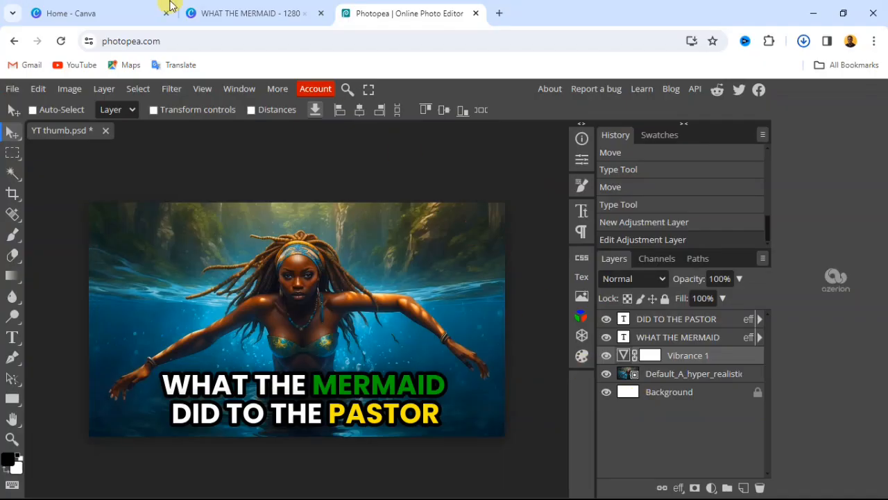